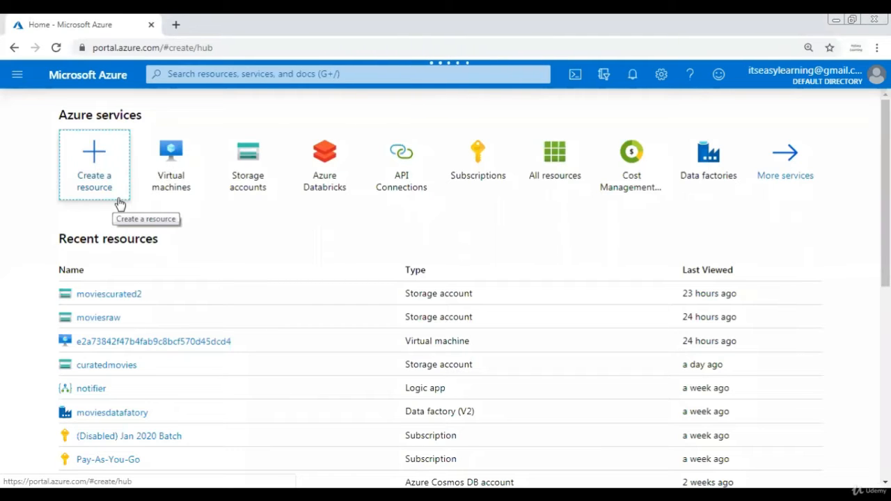
Step: Search the Marketplace for synapse and start creating an Azure Synapse Analytics (formerly SQL DW) resource
left_click(118, 202)
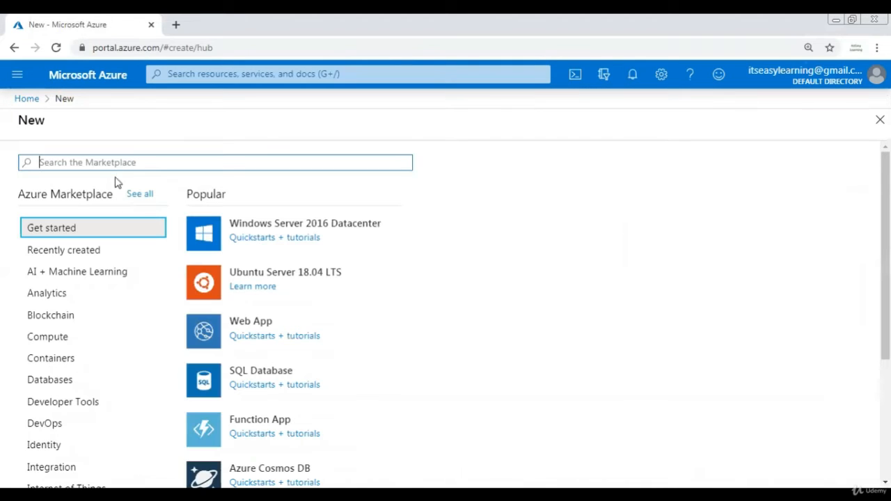
type("synap")
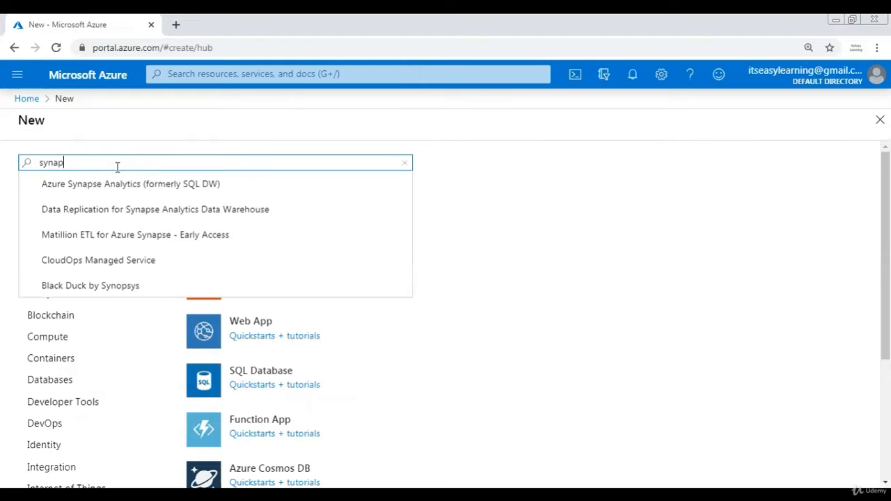
key("BackSpace")
type("pse")
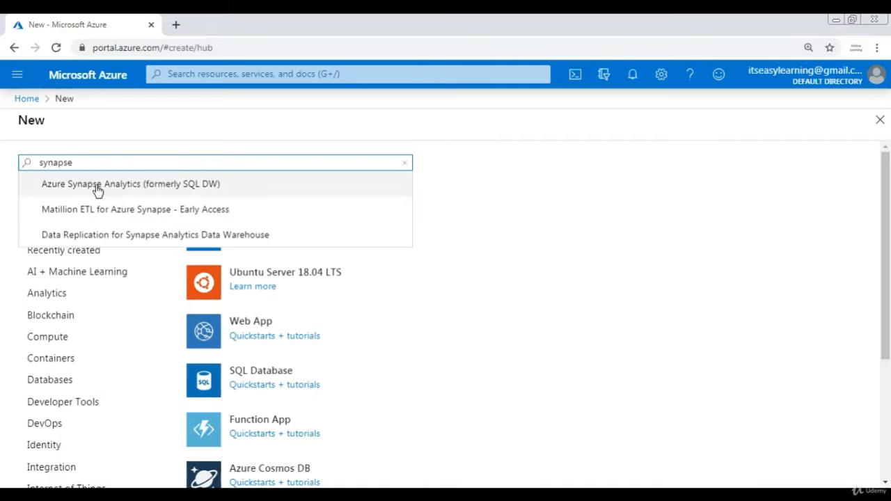
left_click(117, 185)
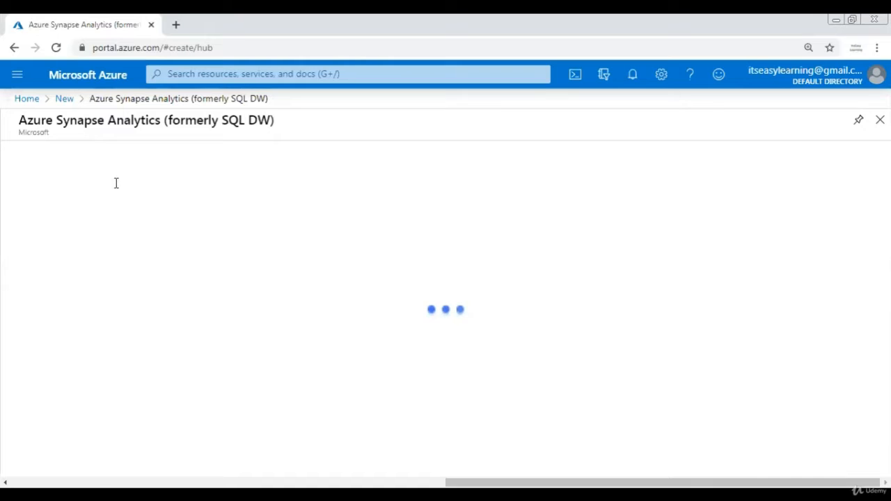
left_click(132, 214)
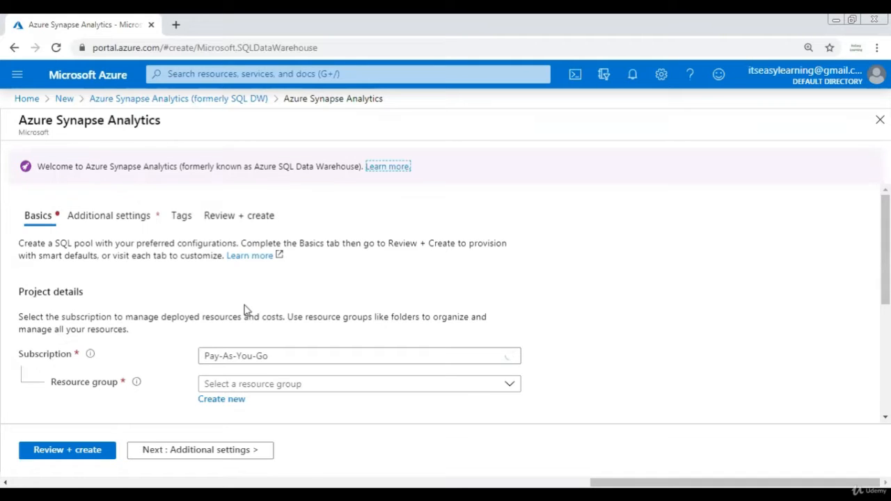
Step: Assign the new SQL pool to the existing Udemy resource group
scroll(265, 307, "down", 2)
scroll(264, 307, "down", 1)
scroll(284, 261, "up", 2)
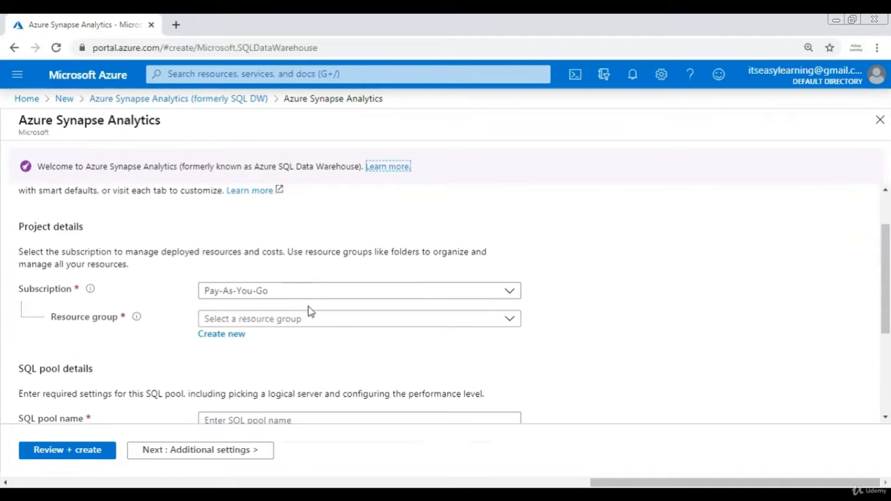
left_click(313, 319)
left_click(297, 414)
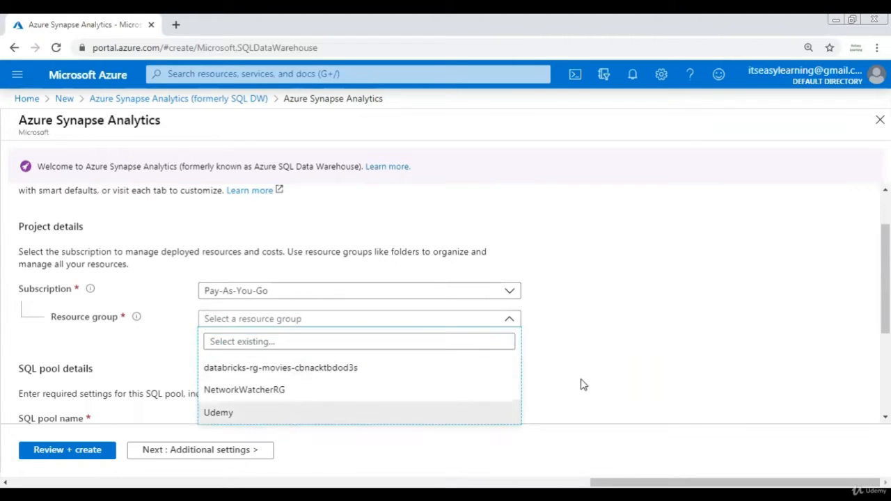
Step: Name the SQL pool movies
scroll(591, 376, "down", 2)
left_click(315, 352)
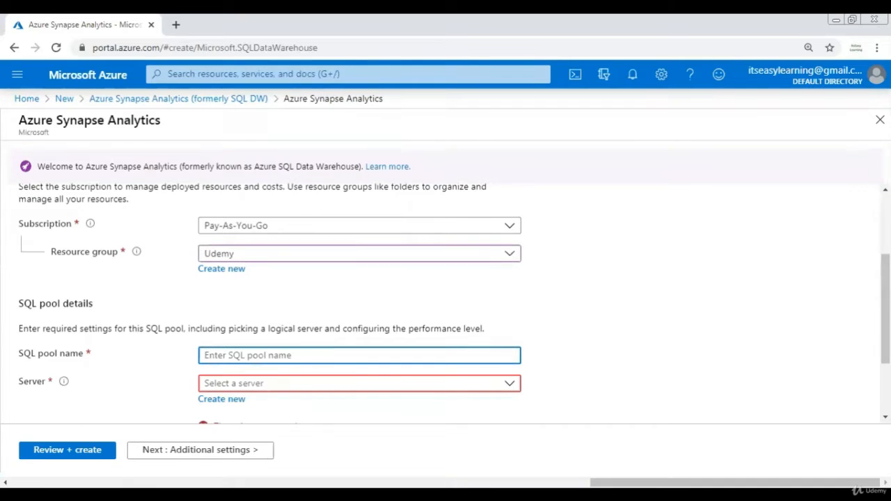
scroll(322, 376, "down", 2)
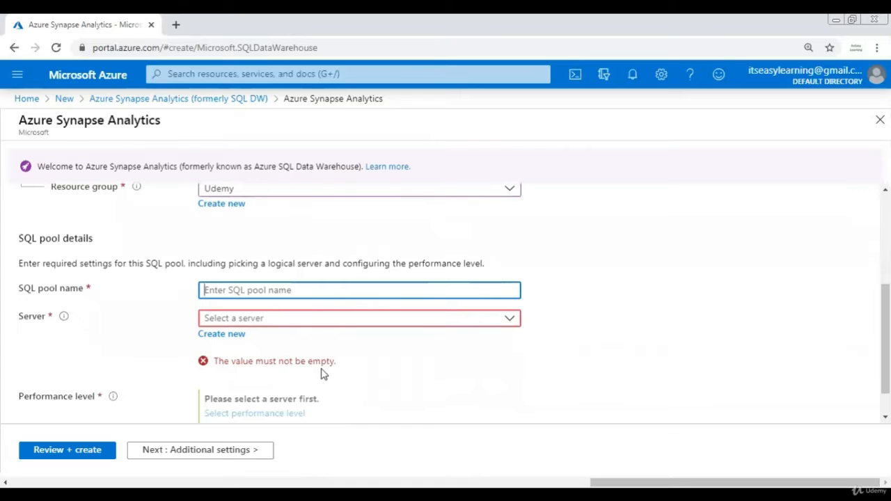
scroll(278, 255, "down", 1)
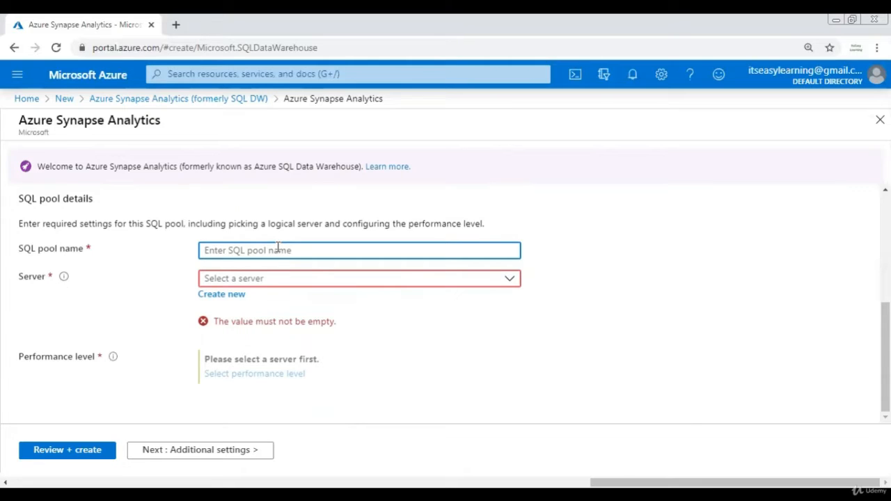
type("movies")
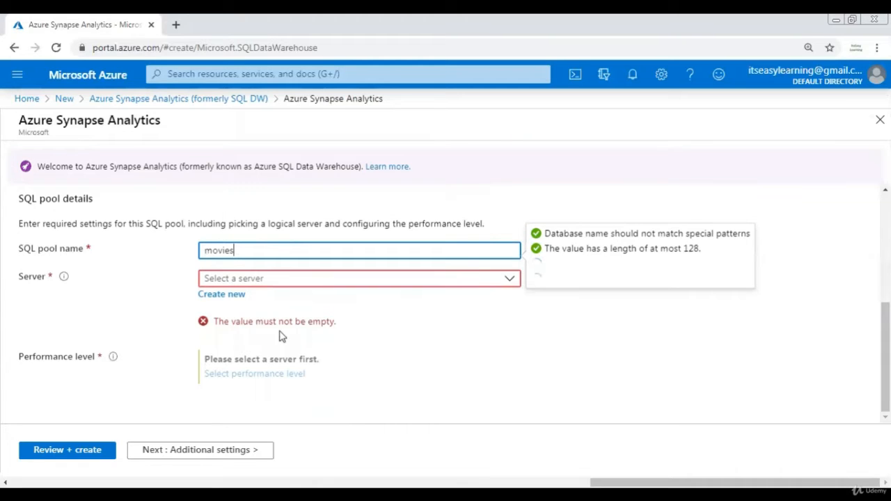
Step: Check for an existing server for the SQL pool and start creating a new one
left_click(261, 279)
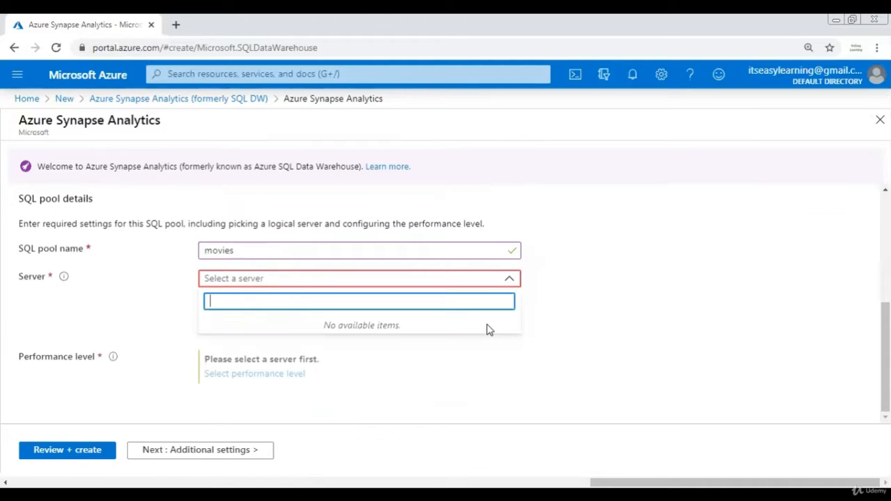
left_click(490, 330)
left_click(221, 297)
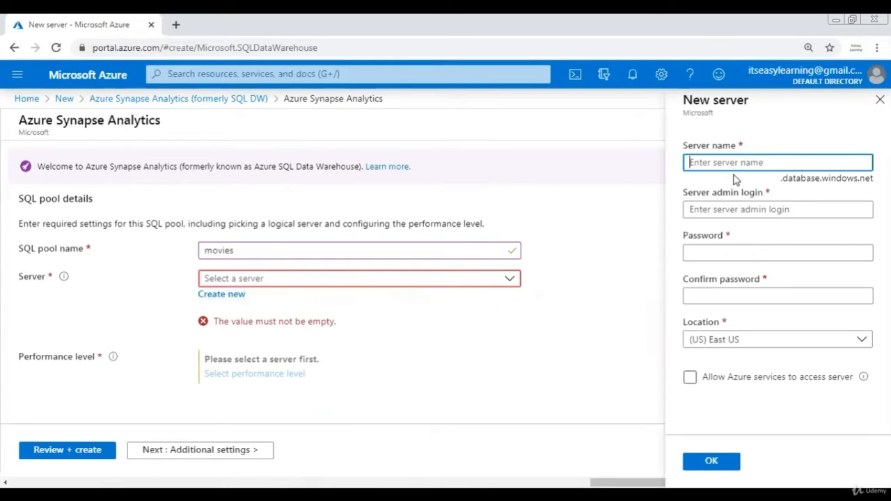
type("udemk")
key("BackSpace")
type("y")
key("BackSpace")
key("BackSpace")
key("BackSpace")
key("BackSpace")
key("BackSpace")
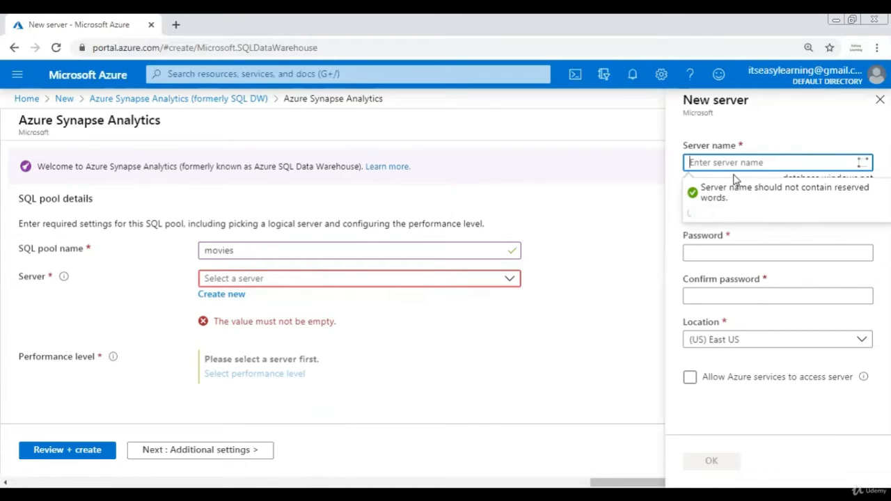
Step: Name the new server moviestraining and set its admin login to sqllogin
type("movies")
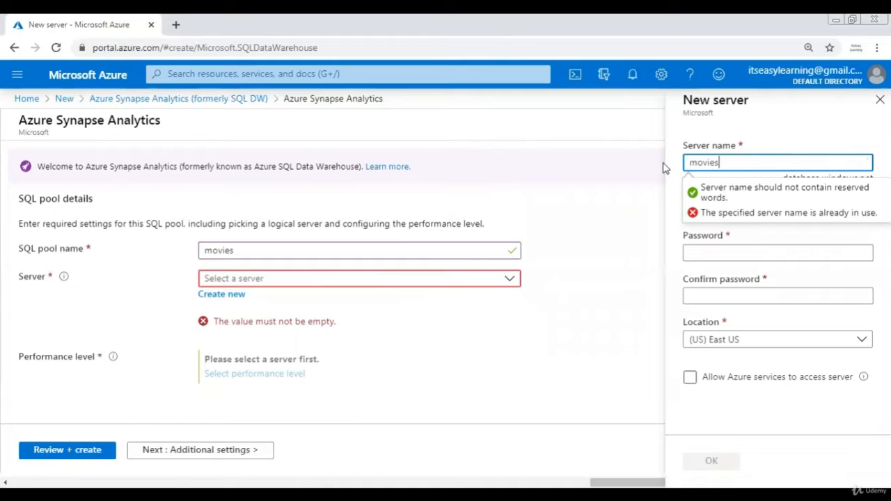
type("training")
left_click(773, 208)
type("s")
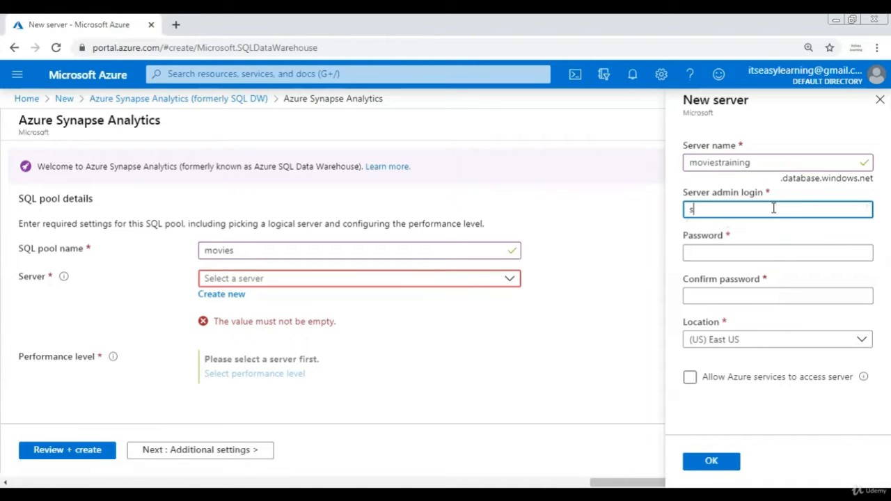
type("qllogi")
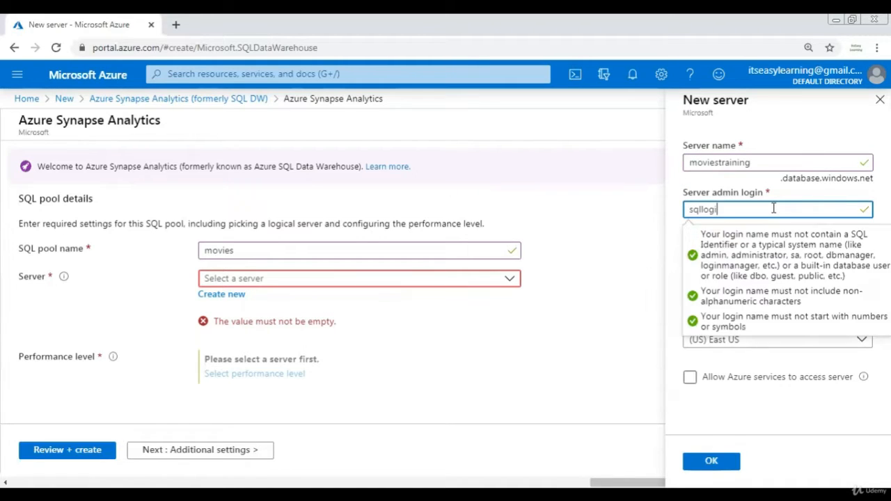
type("n")
Step: Enter and confirm the admin password for the new server
key("Tab")
type("••")
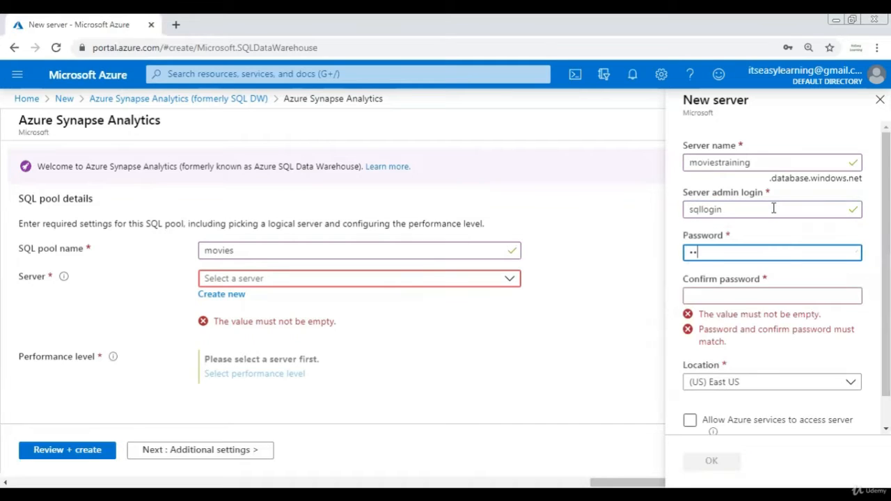
type("••••••••••")
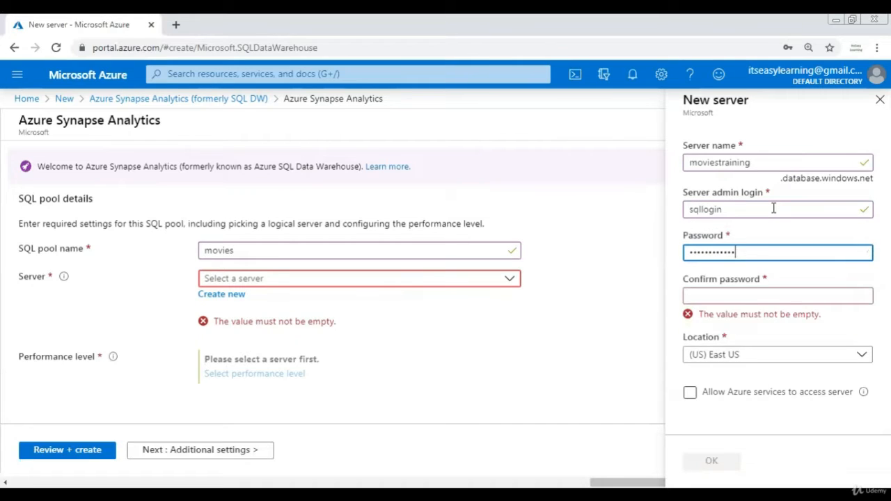
key("Tab")
type("••••••••")
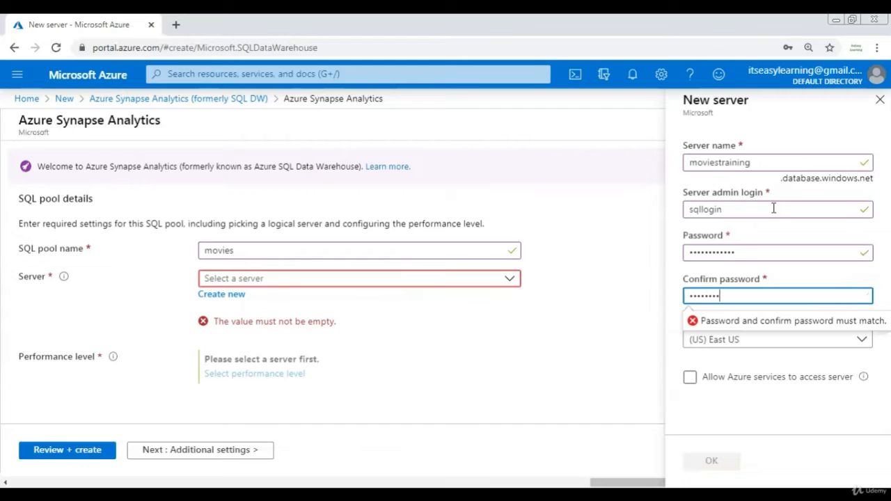
type("••••")
key("Tab")
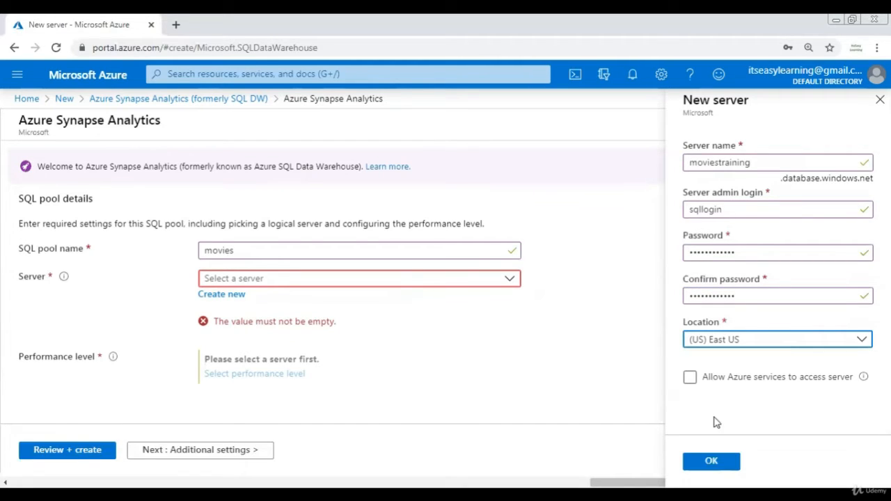
Step: Allow Azure services to access the server and confirm the new server's settings in (US) East US
left_click(690, 378)
left_click(690, 378)
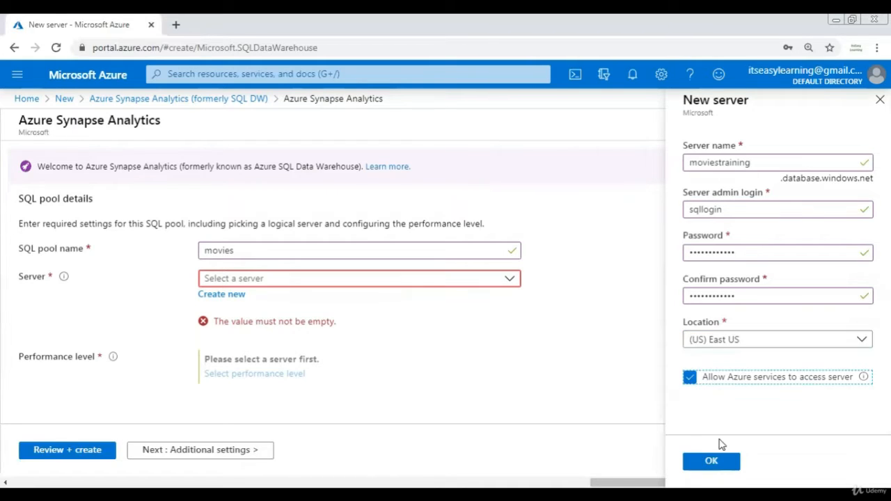
left_click(726, 463)
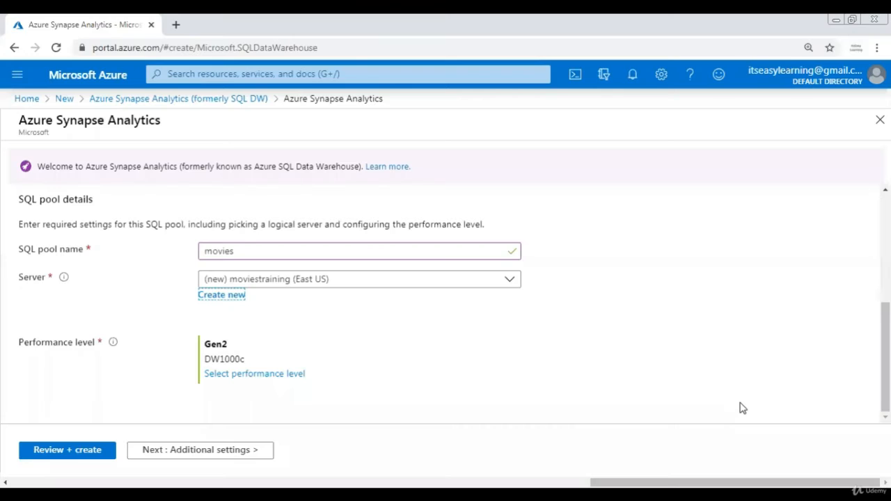
Step: Scale the SQL pool's performance level to Gen2 DW100c and apply it
left_click(334, 382)
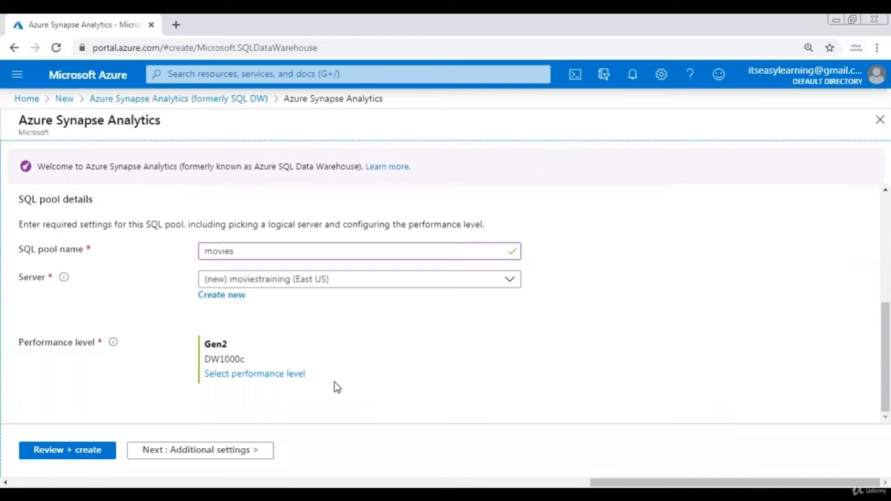
left_click(278, 378)
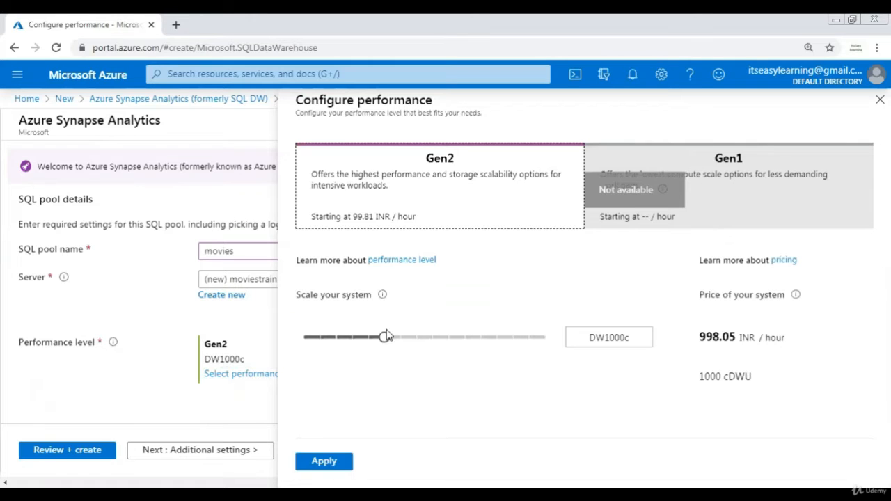
left_click_drag(383, 337, 304, 339)
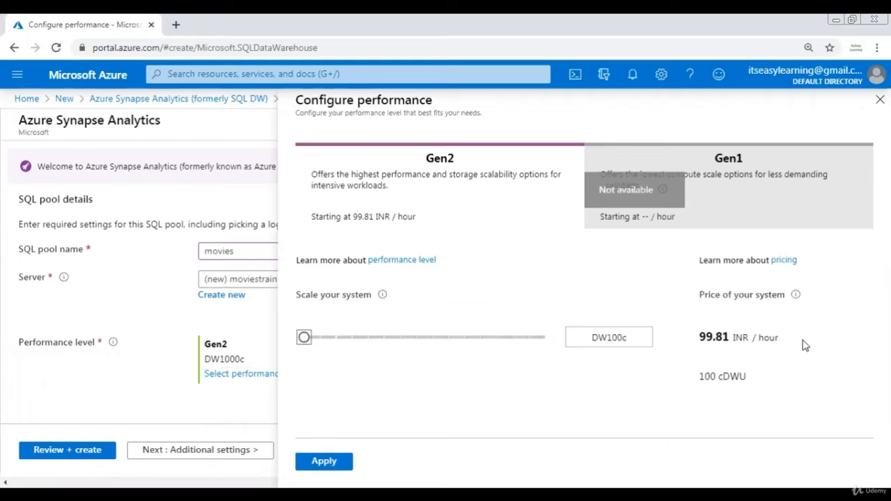
left_click(326, 461)
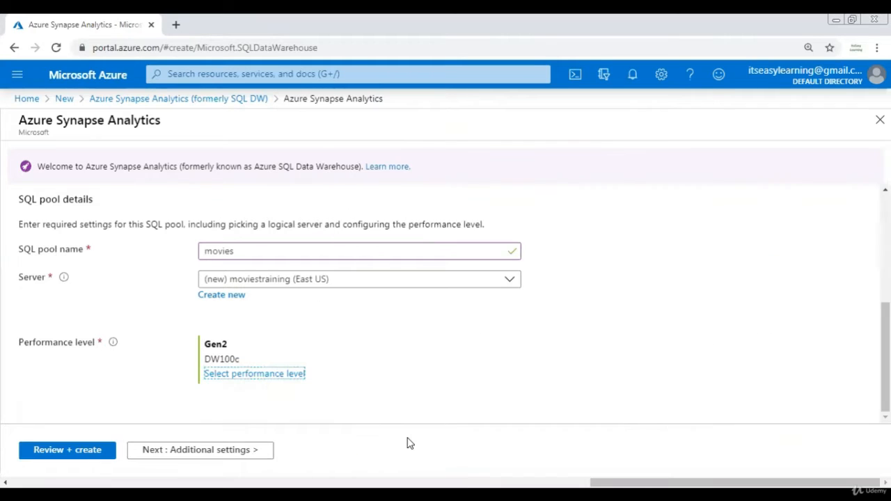
Step: Keep the default additional settings with no existing data, leave the tags empty, and review the SQL pool's configuration
left_click(179, 450)
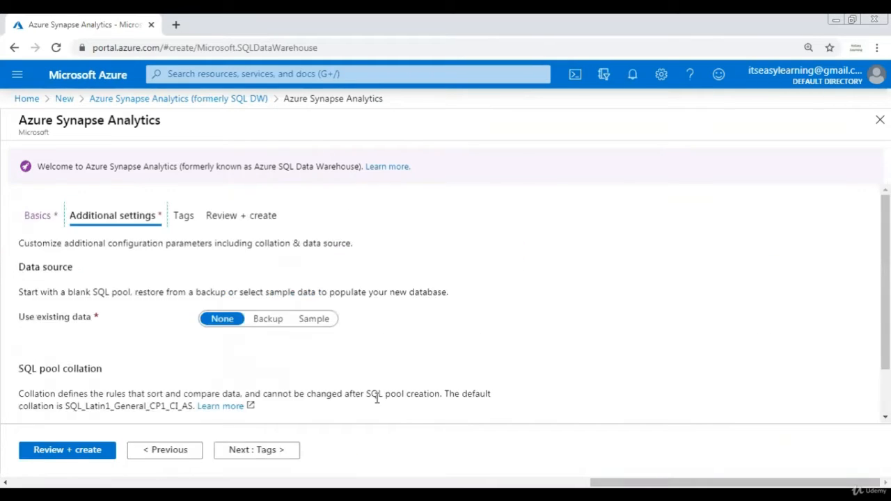
scroll(391, 358, "down", 2)
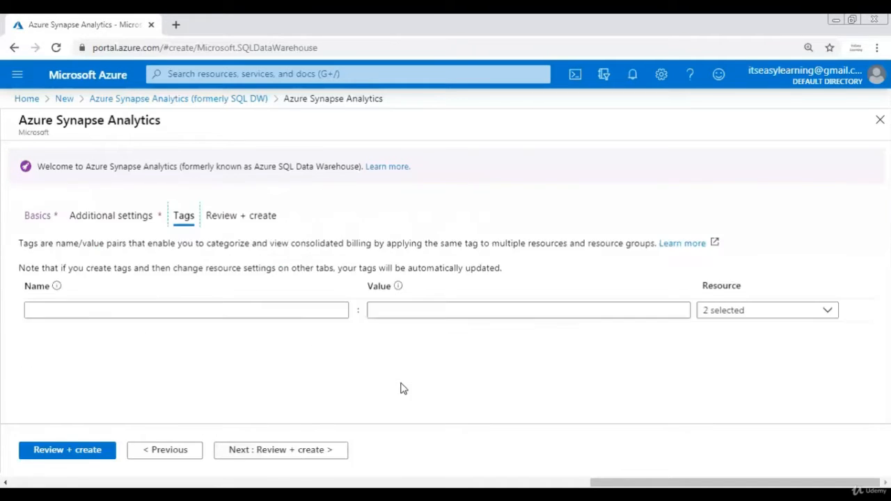
left_click(318, 451)
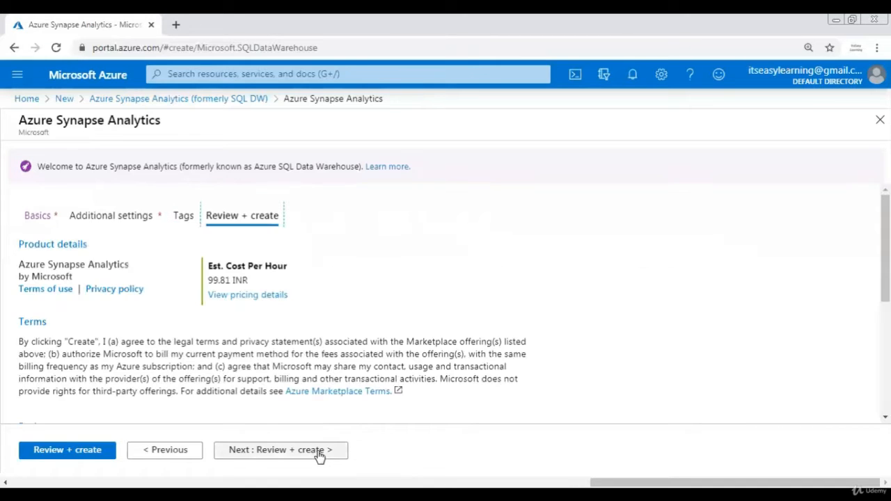
scroll(104, 446, "down", 2)
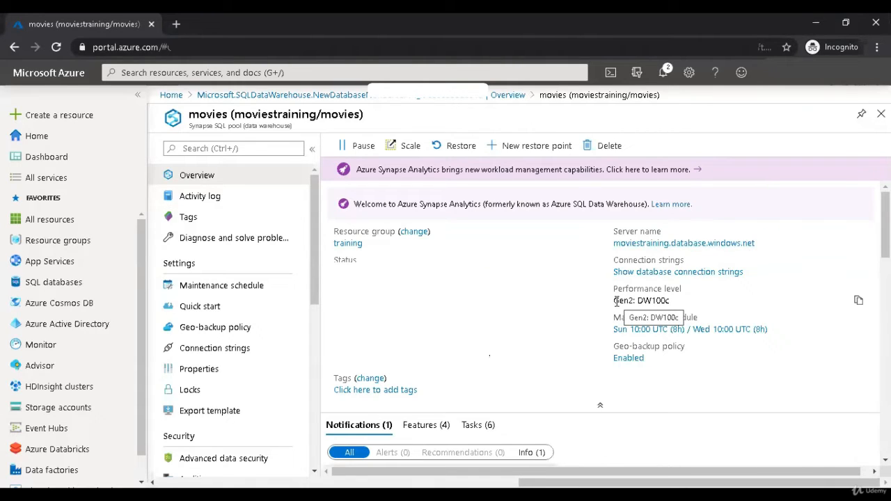
Step: Examine the deployed movies SQL pool's performance level and available settings, and open its moviestraining server's overview
left_click_drag(615, 301, 664, 304)
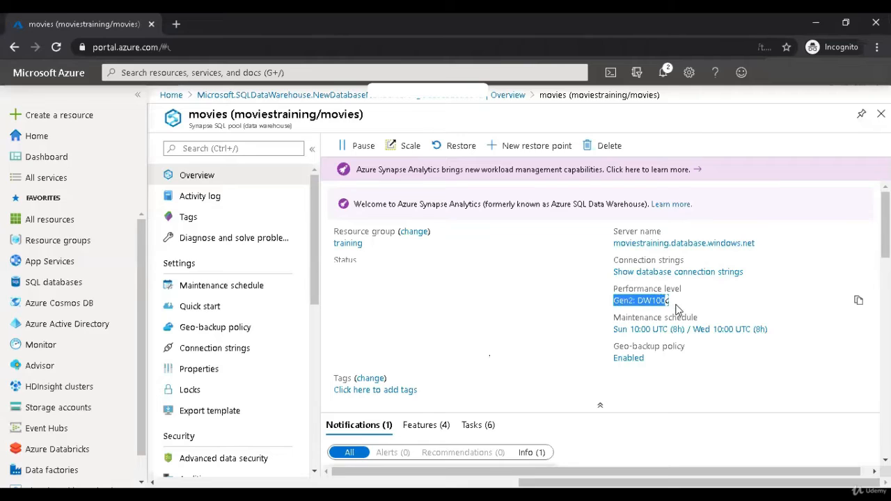
left_click(666, 305)
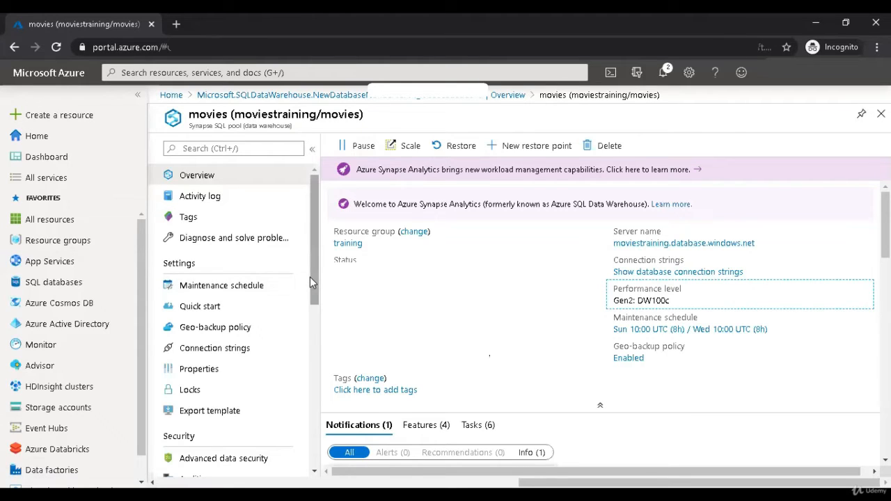
left_click_drag(311, 278, 319, 325)
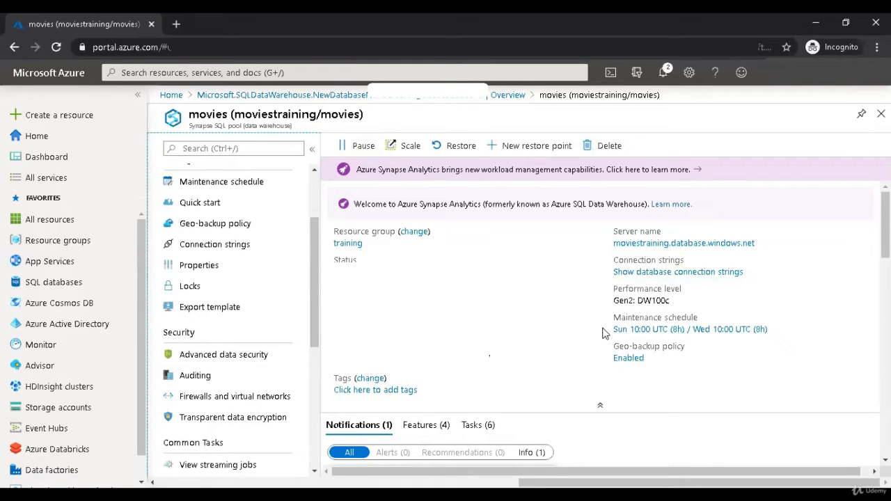
left_click(656, 244)
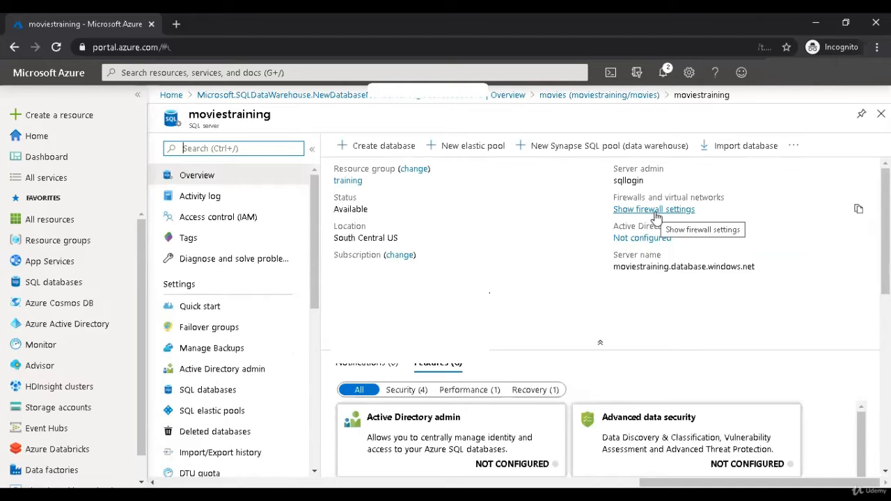
Step: Add the current client IP address as a firewall rule on the moviestraining server and save the firewall settings
left_click(654, 209)
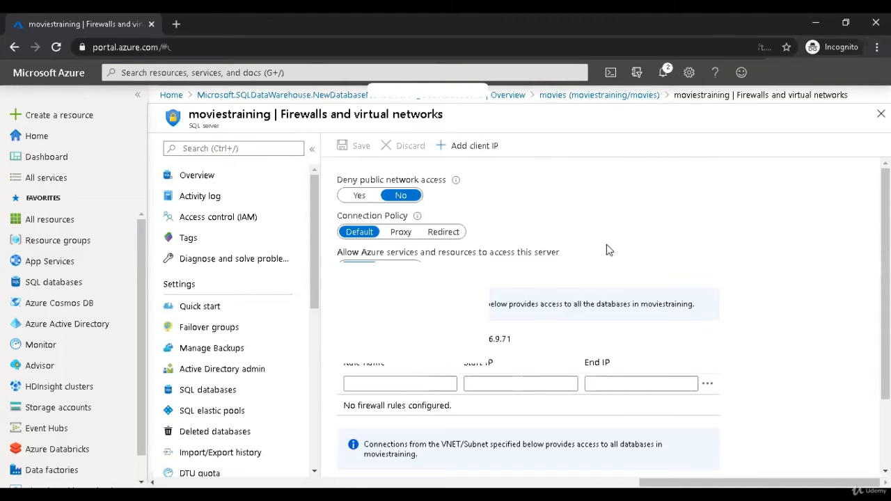
scroll(607, 249, "down", 1)
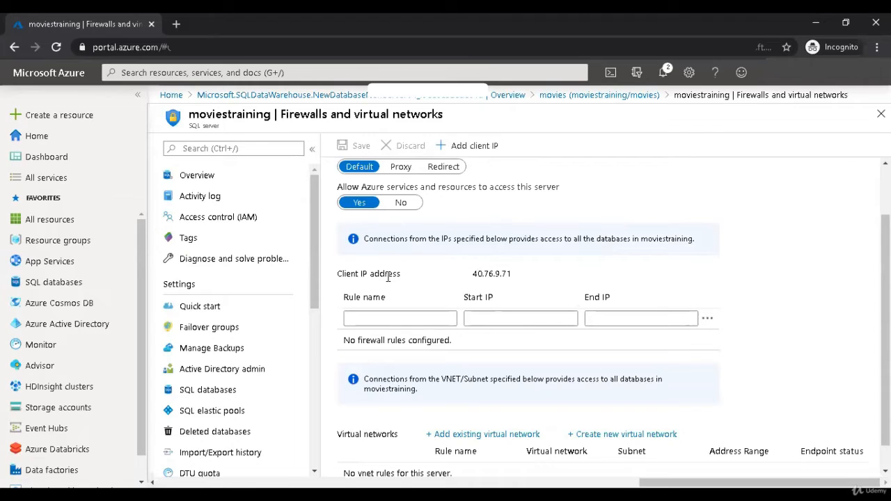
left_click_drag(471, 274, 541, 277)
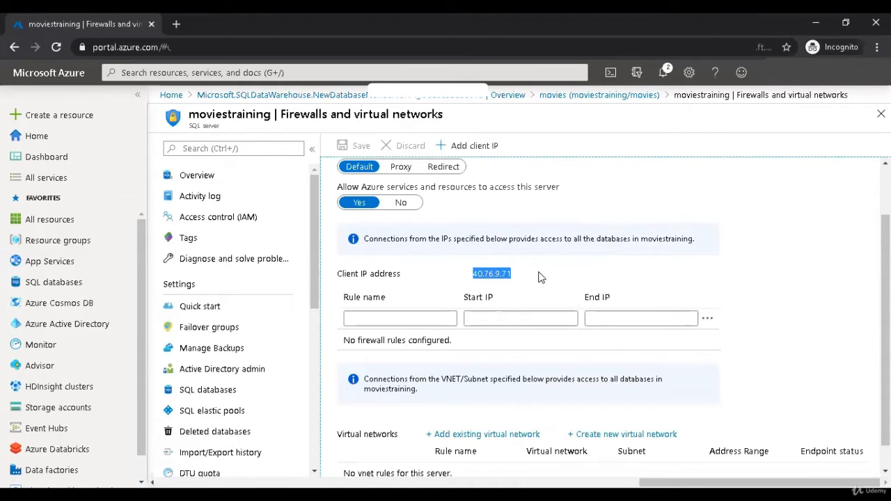
left_click(576, 276)
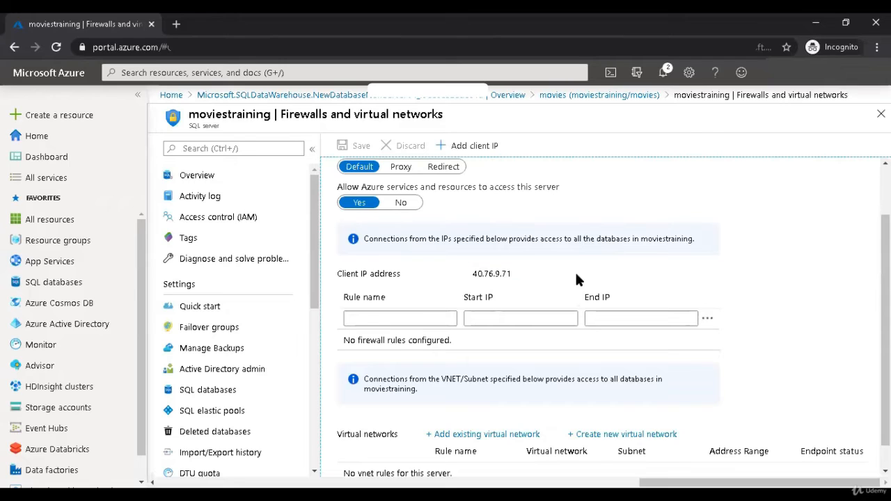
scroll(537, 291, "up", 1)
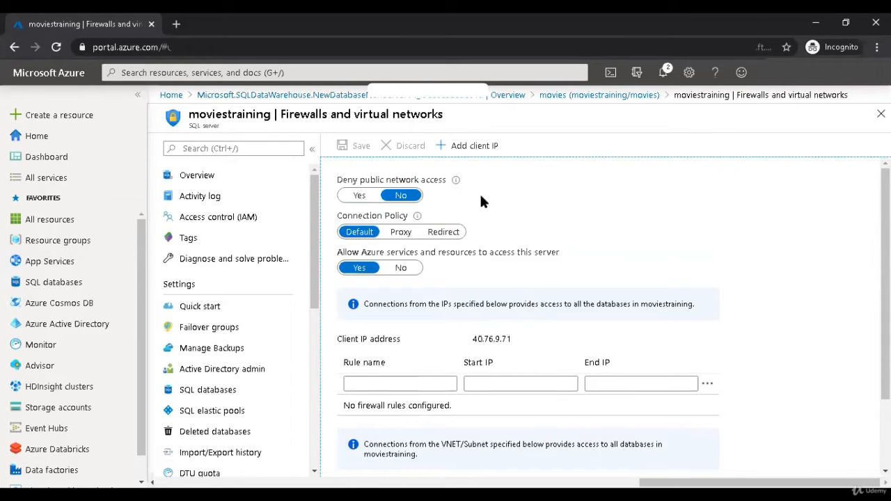
left_click(467, 148)
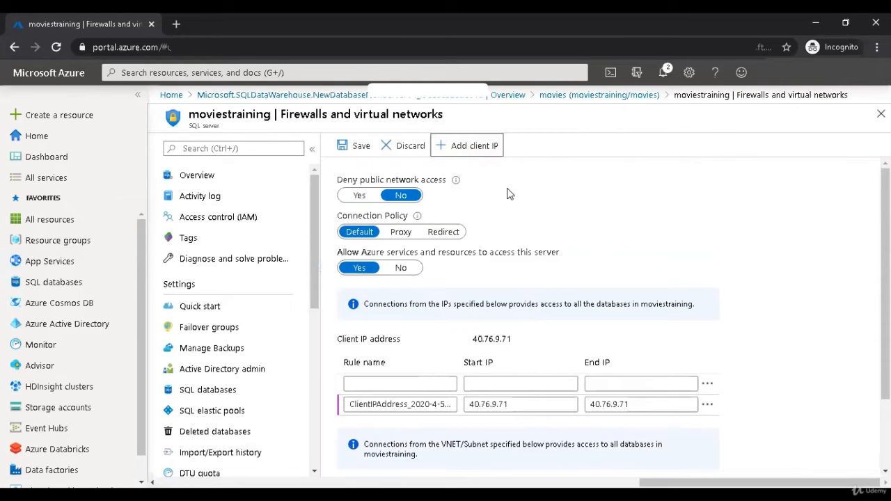
scroll(673, 272, "down", 1)
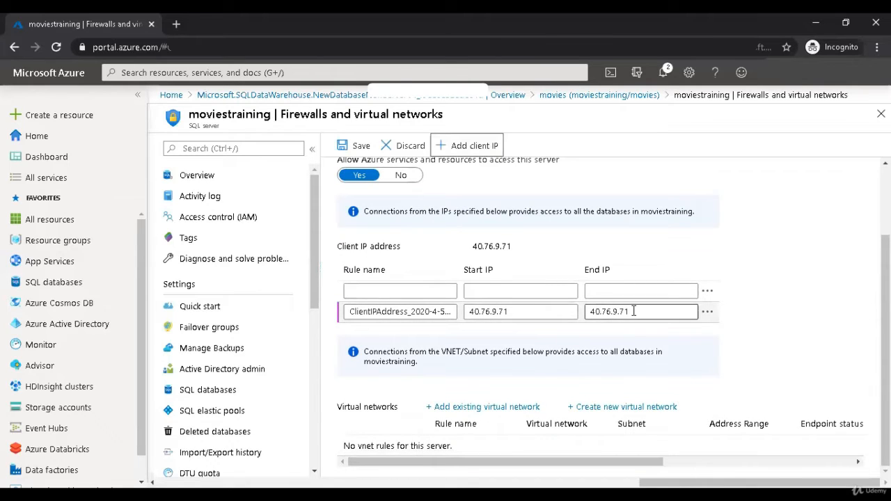
left_click(343, 148)
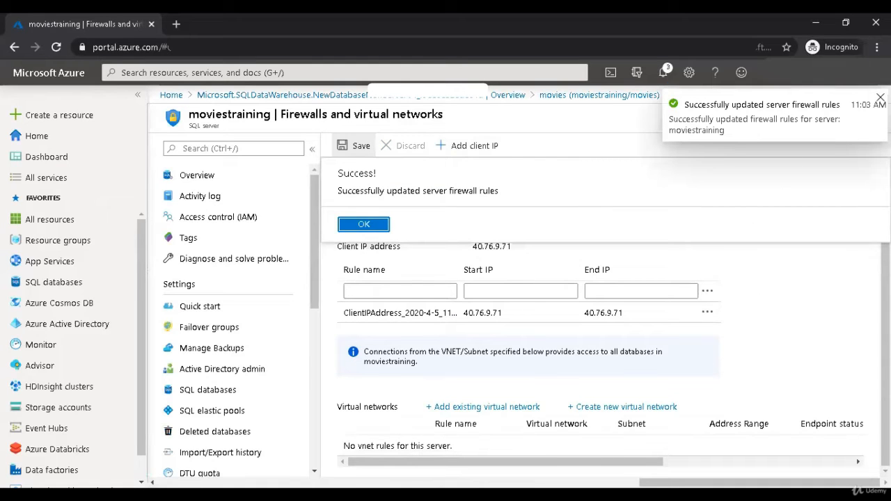
Step: Return to the movies SQL pool and copy its ADO.NET (SQL authentication) connection string
left_click(542, 96)
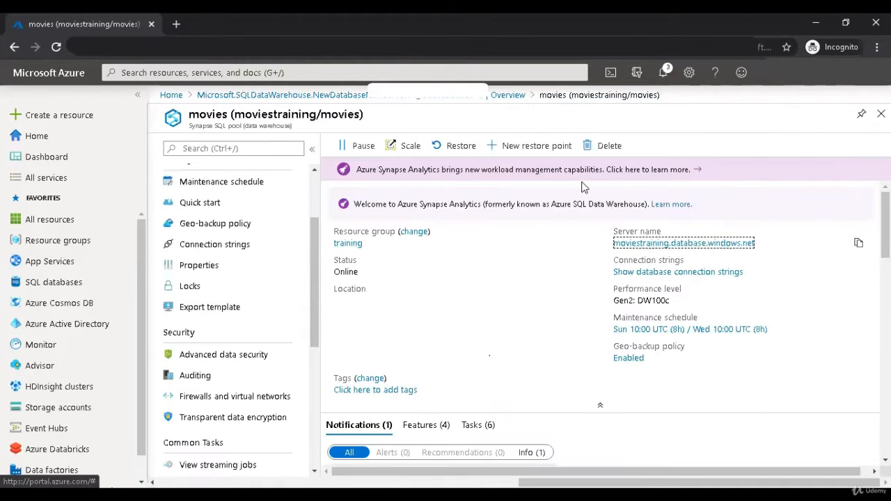
left_click(718, 275)
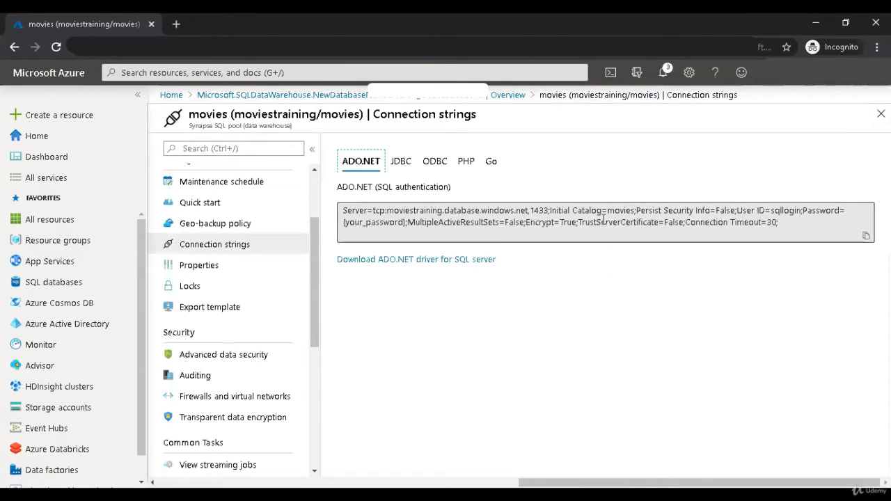
left_click(515, 218)
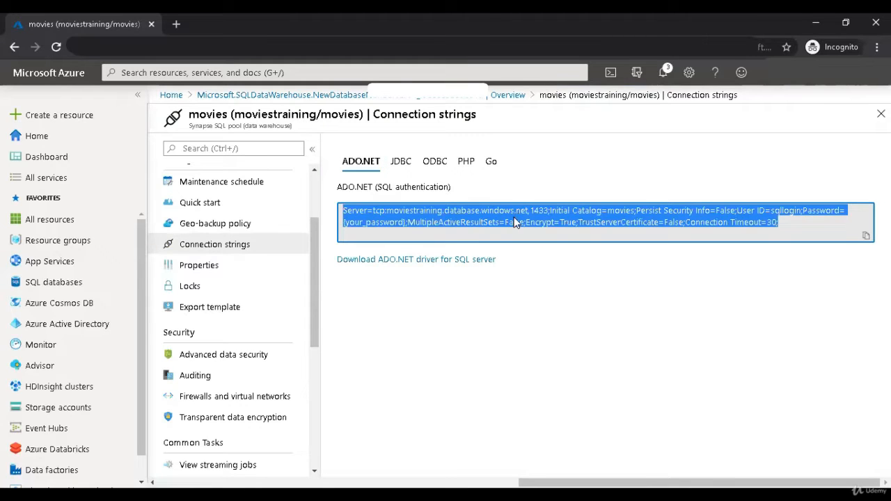
right_click(515, 218)
left_click(540, 230)
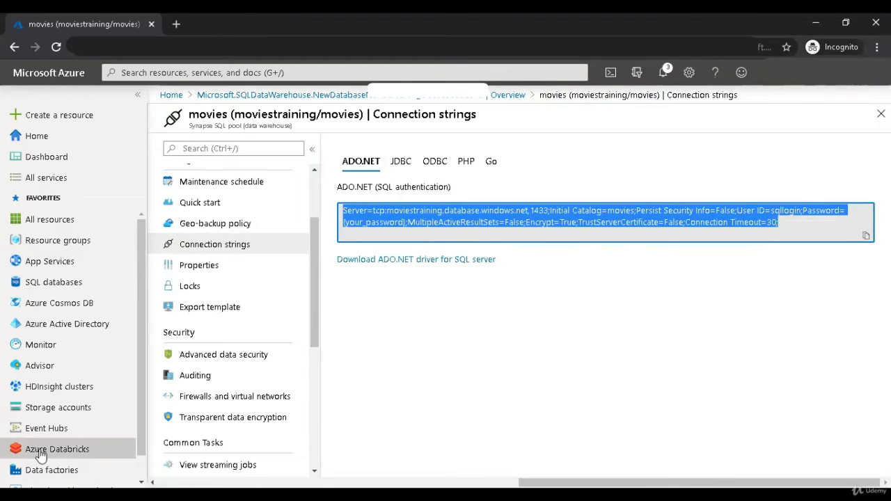
Step: Switch to Notepad++, split the pasted connection string into separate lines, and copy the server name moviestraining.database.windows.net
left_click(97, 495)
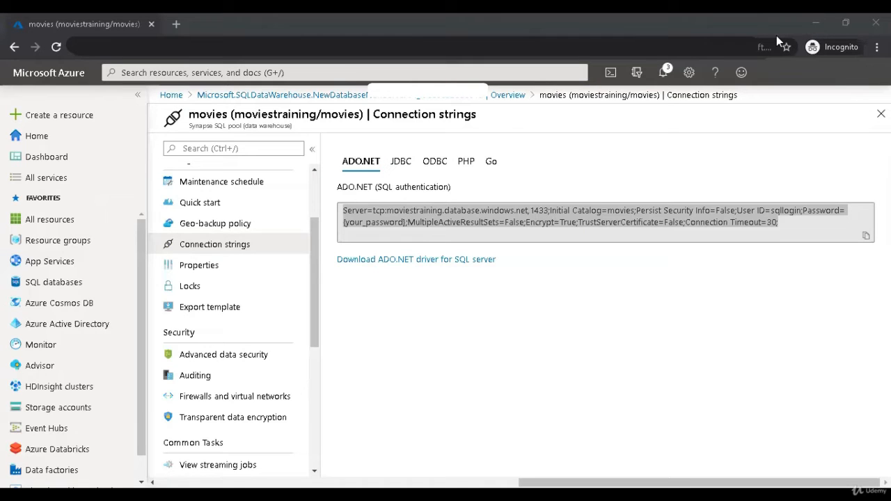
key("alt+Tab")
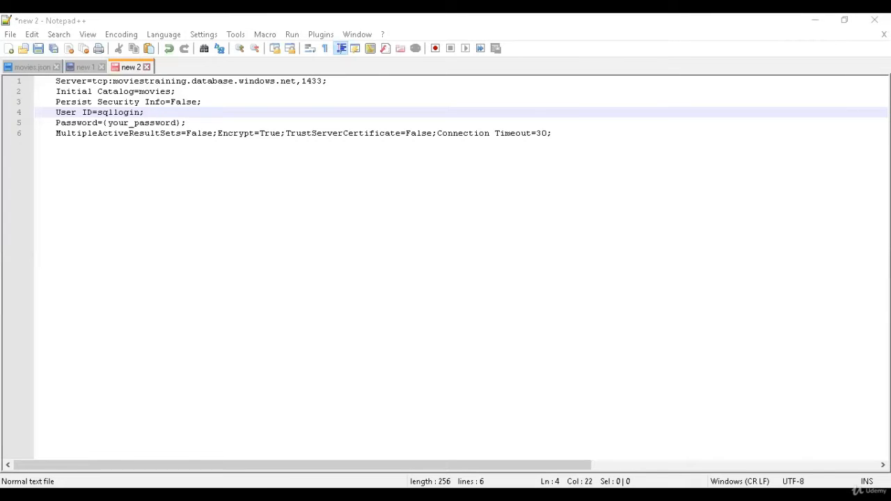
left_click(281, 314)
key("ctrl+End")
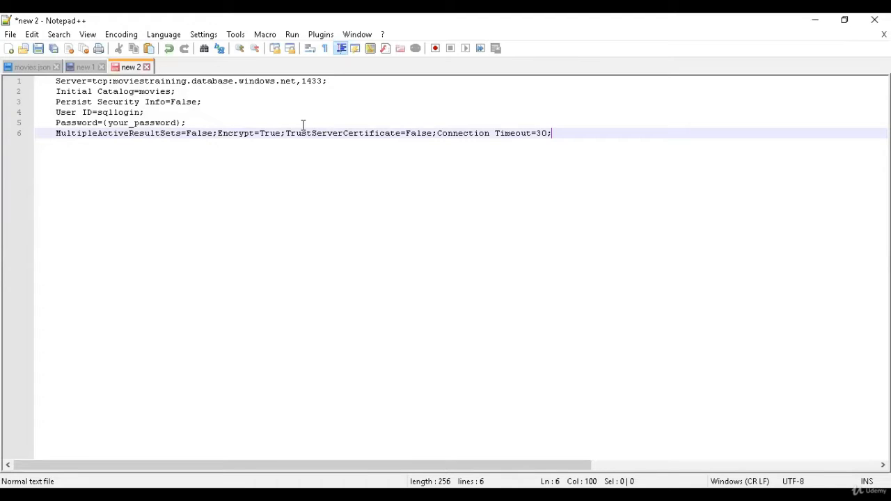
left_click_drag(113, 81, 297, 82)
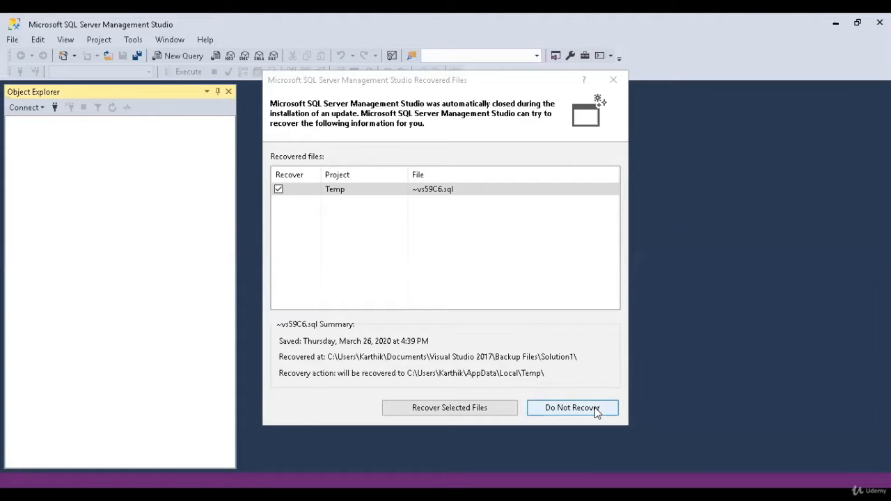
Step: In SQL Server Management Studio, decline file recovery and enter server moviestraining.database.windows.net, login sqllogin and the account password
left_click(572, 408)
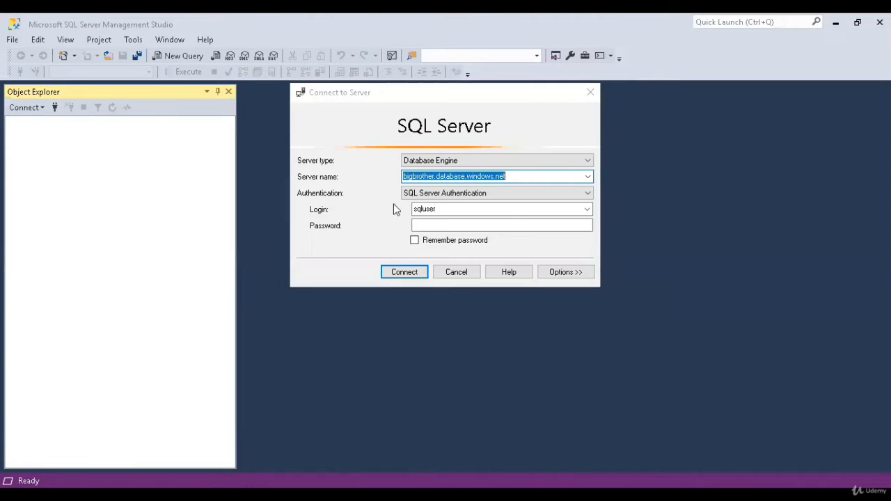
key("ctrl+v")
left_click(457, 211)
double_click(457, 211)
type("sqllogin")
key("Tab")
type("********")
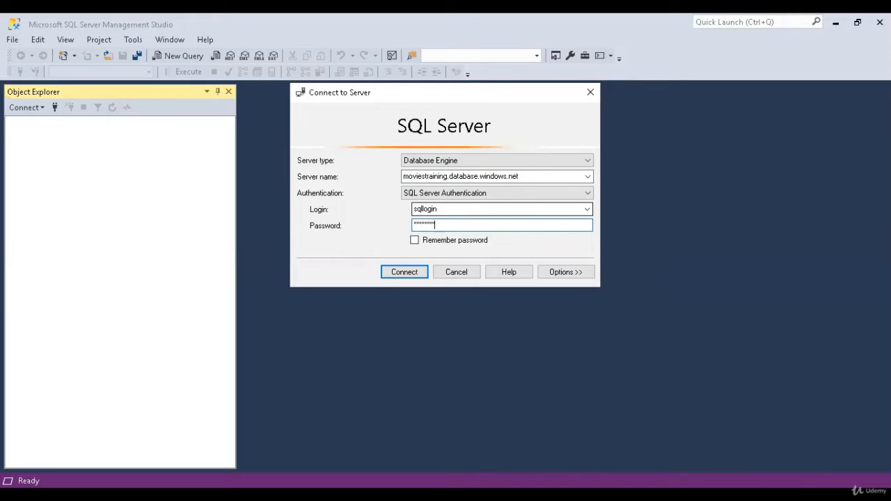
type("****")
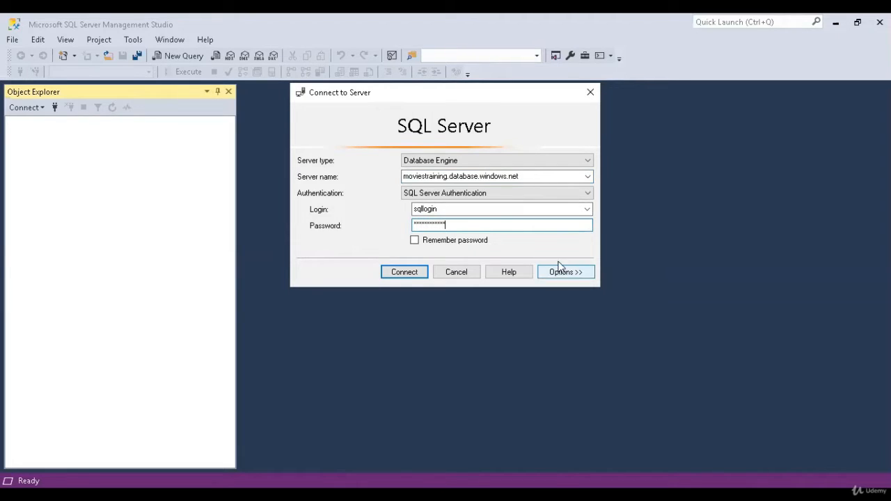
Step: Set the connection's database to movies and connect to the server
left_click(561, 273)
left_click(468, 186)
key("BackSpace")
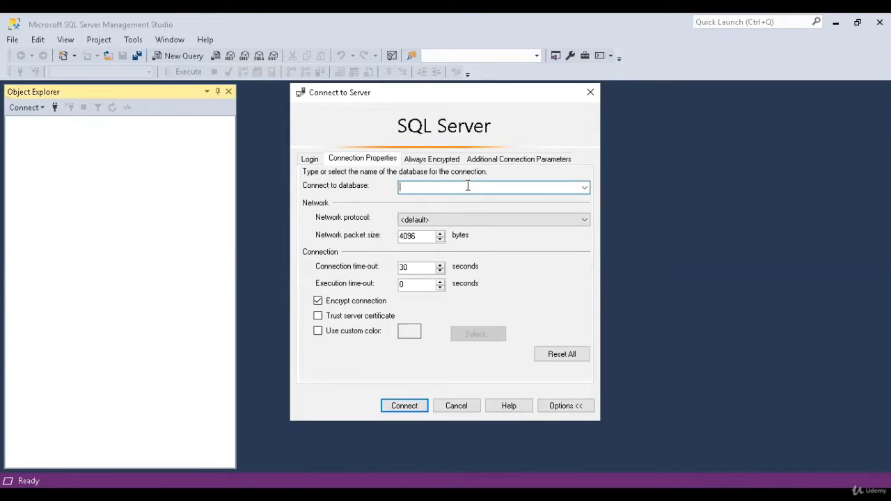
type("movies")
left_click(309, 159)
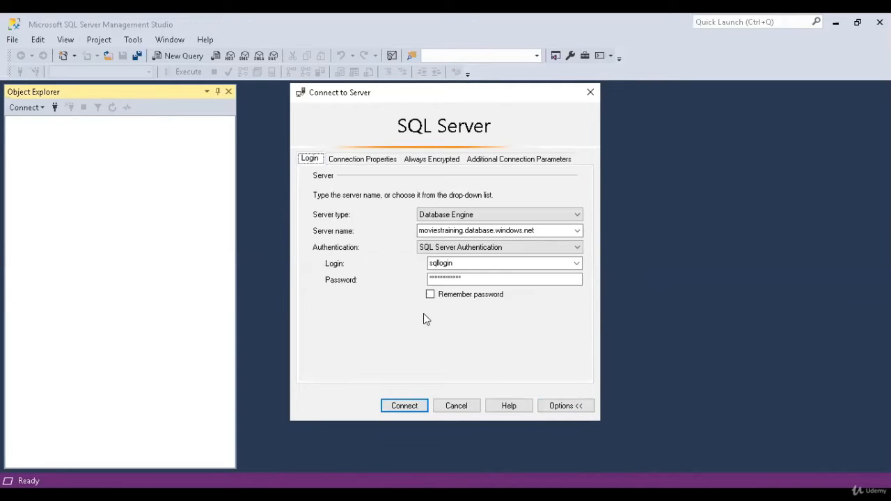
left_click(418, 408)
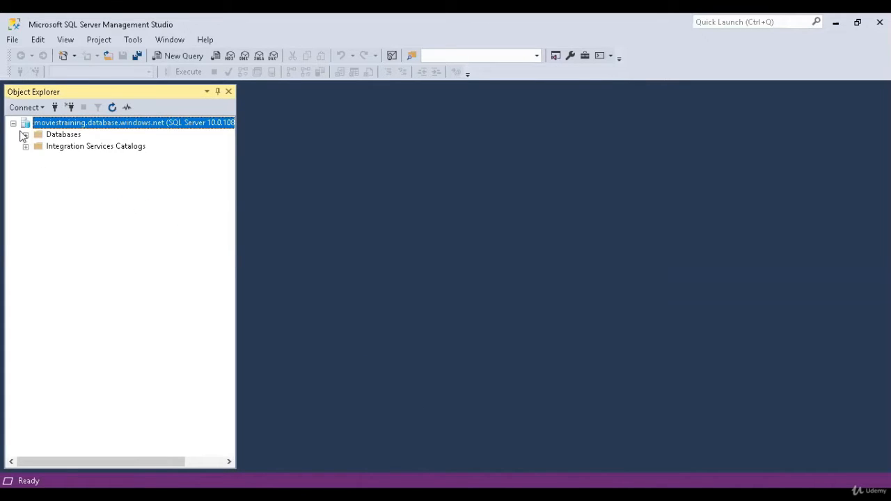
Step: Expand the server's databases down to the external tables of the movies database to examine its contents
left_click(25, 135)
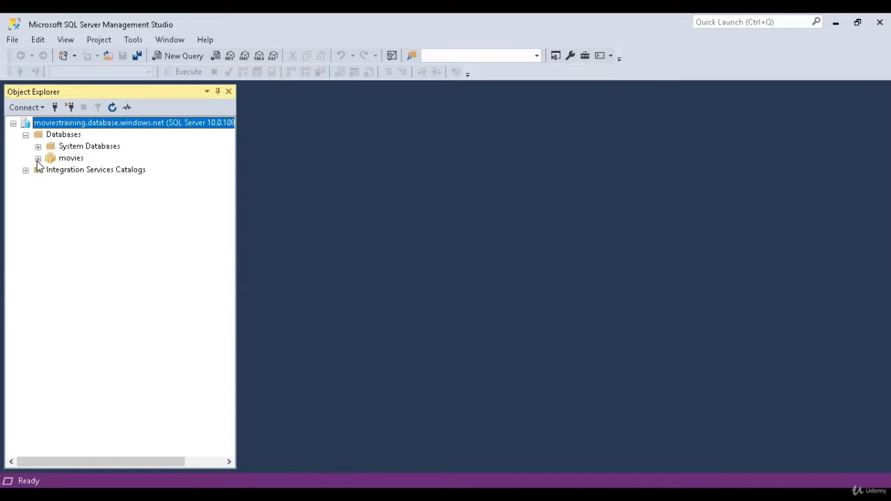
left_click(38, 159)
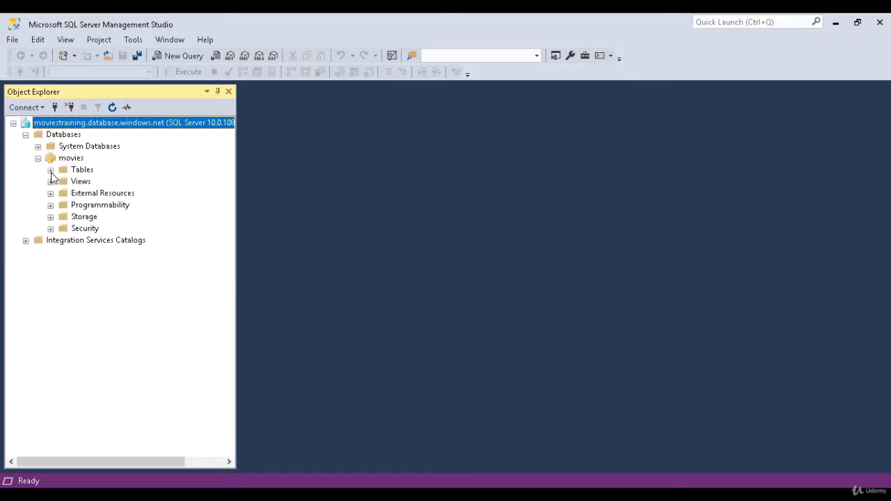
left_click(50, 172)
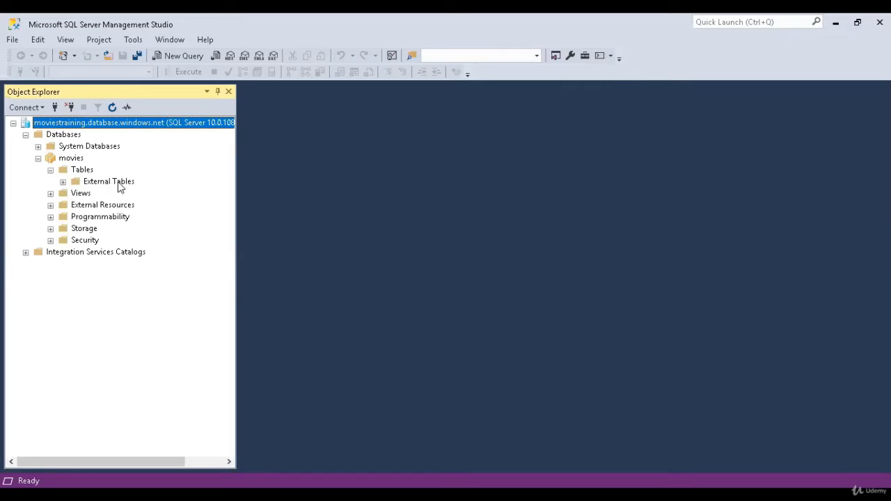
left_click(63, 181)
Step: Open a new query on the movies database and always suppress the unsupported settings message
left_click(72, 159)
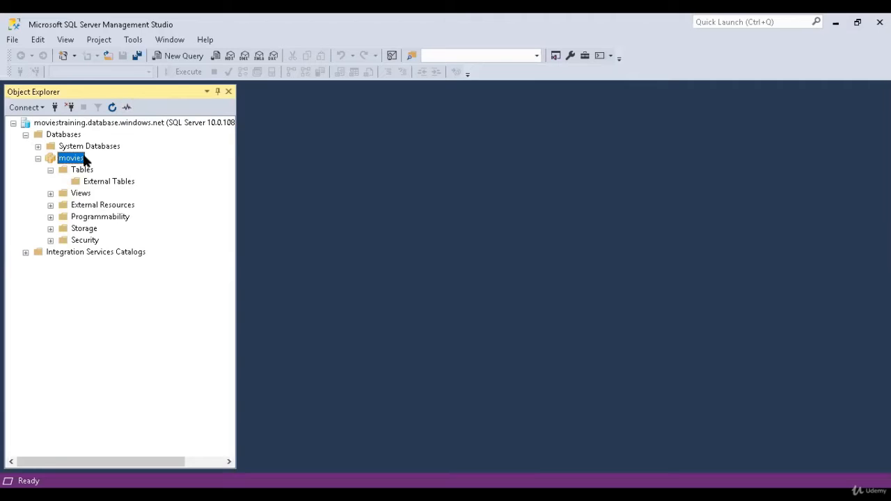
left_click(179, 57)
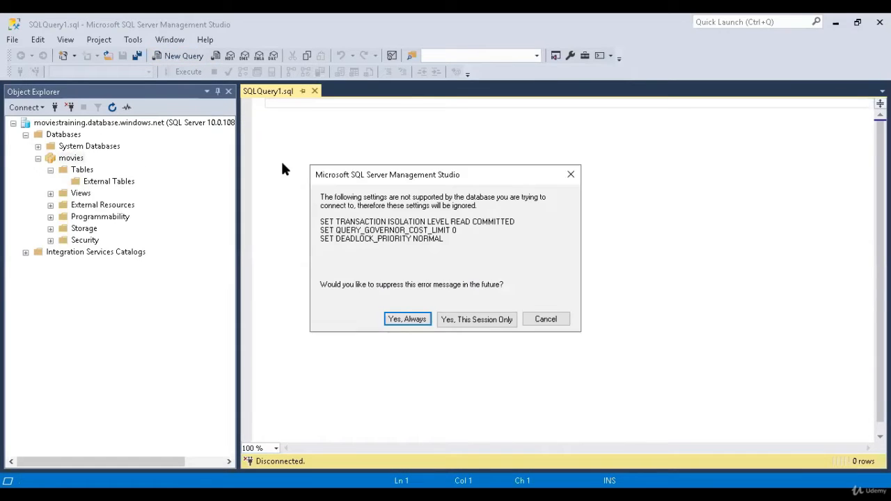
left_click(420, 320)
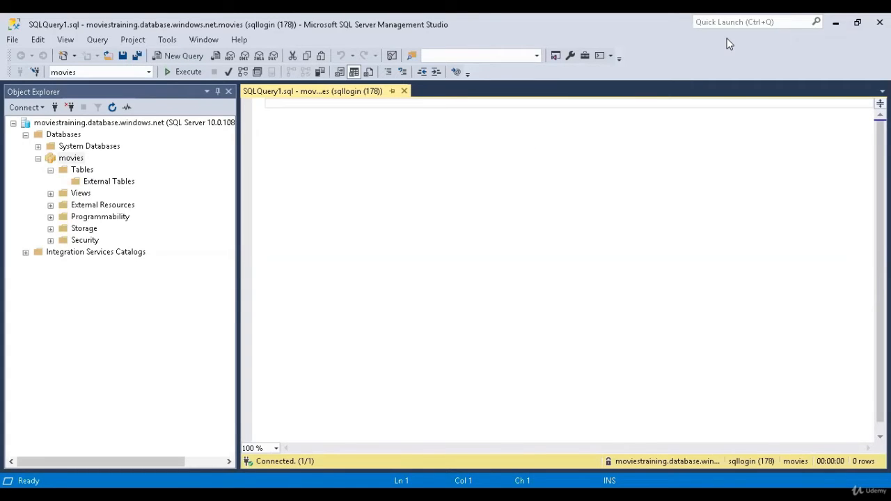
Step: Paste the prepared SQL script for the credential, external data source, file format, EXT_Movies table and DWInternal schema into the query
key("ctrl+v")
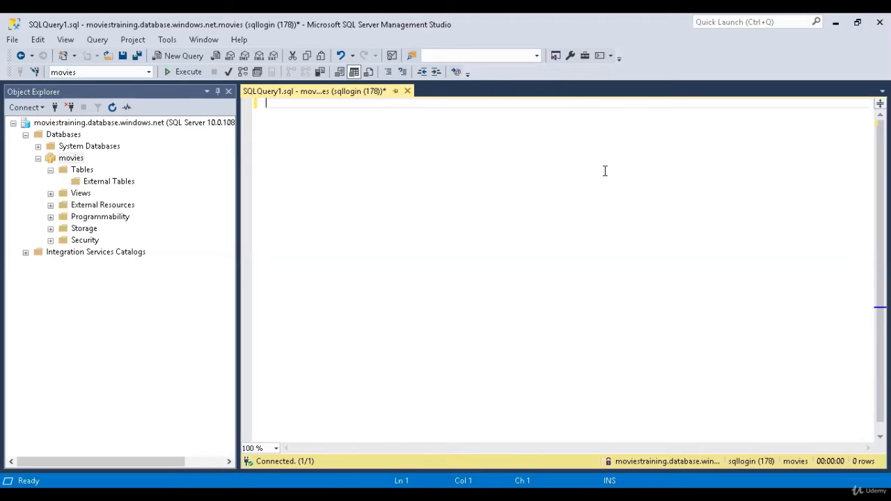
key("ctrl+v")
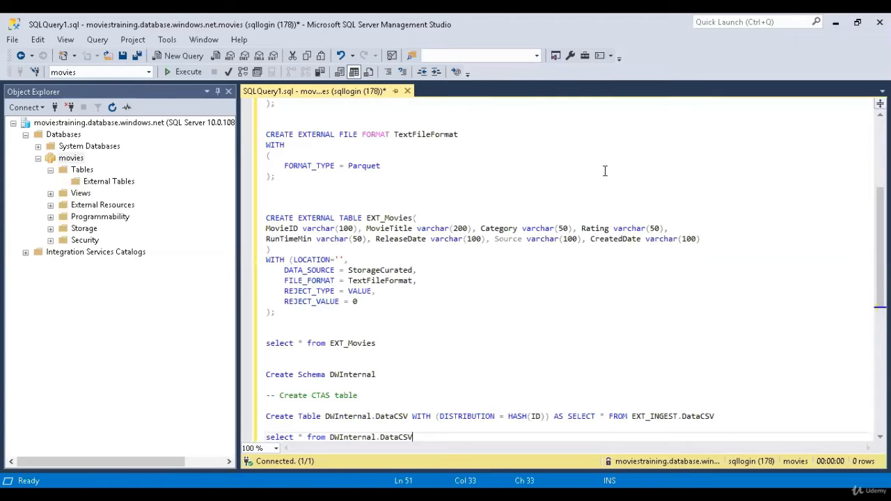
scroll(604, 171, "up", 6)
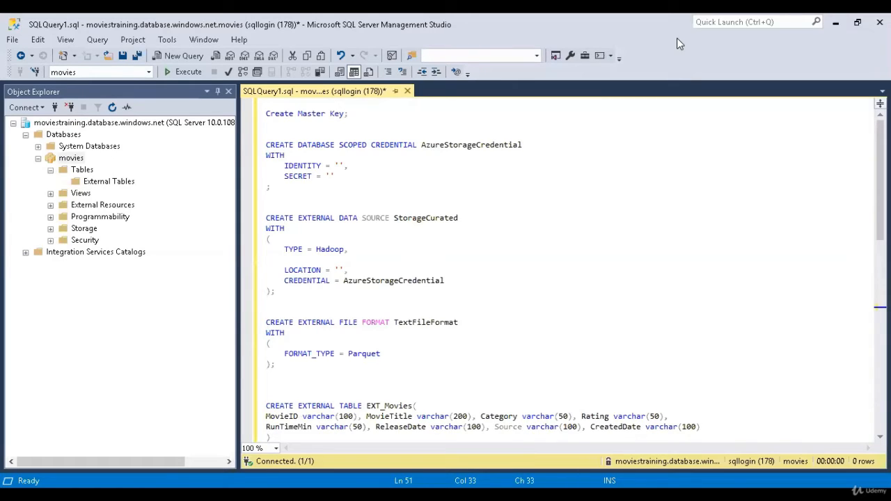
Step: Switch to the Azure portal in the browser and open the moviescurated2 storage account
key("alt+Tab")
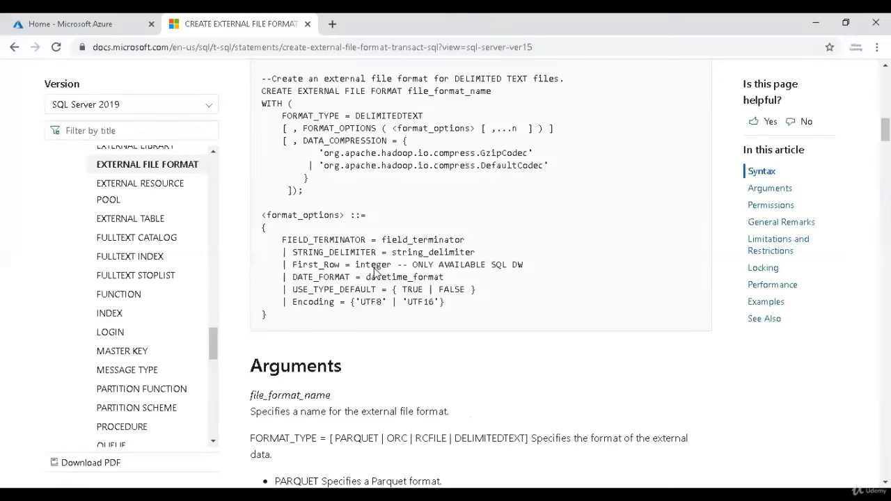
left_click(86, 31)
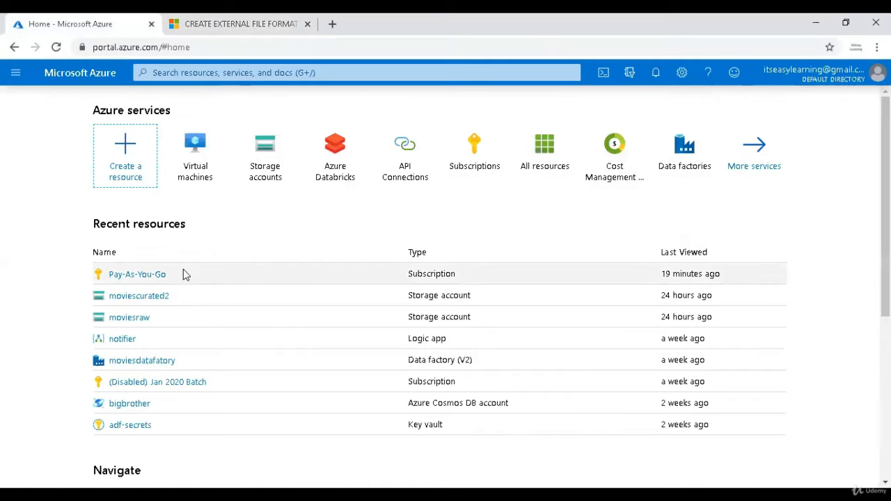
left_click(263, 160)
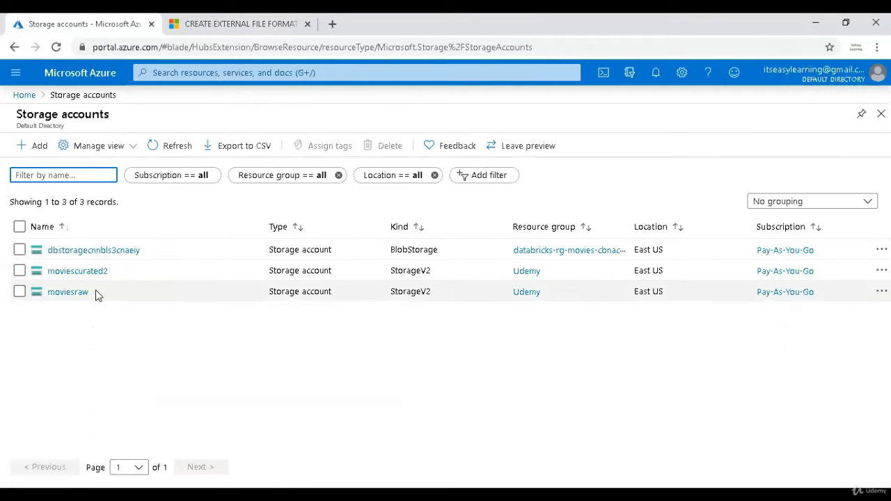
left_click(87, 272)
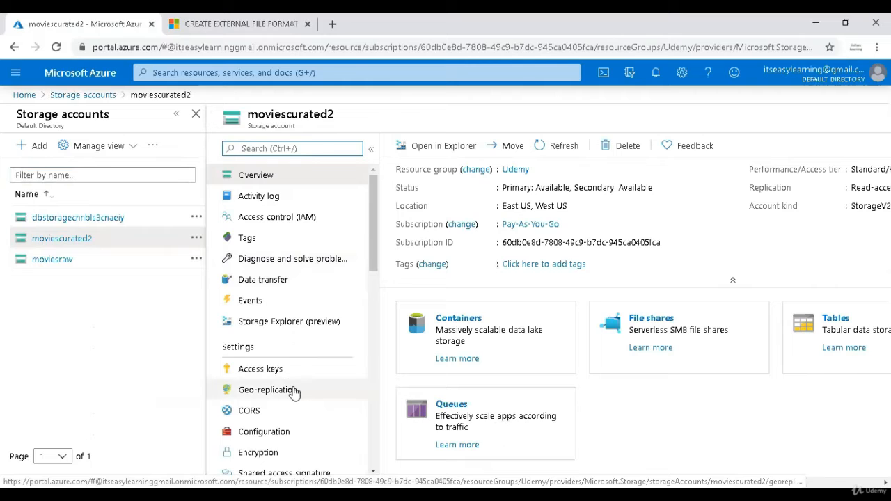
Step: Examine the parquet files in the movies folder of the curated container, including the properties of the first part file
left_click(428, 341)
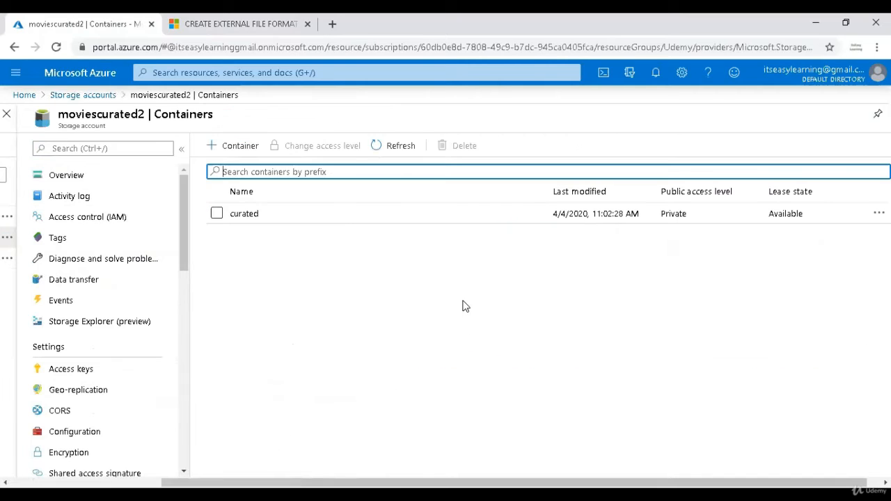
left_click(293, 213)
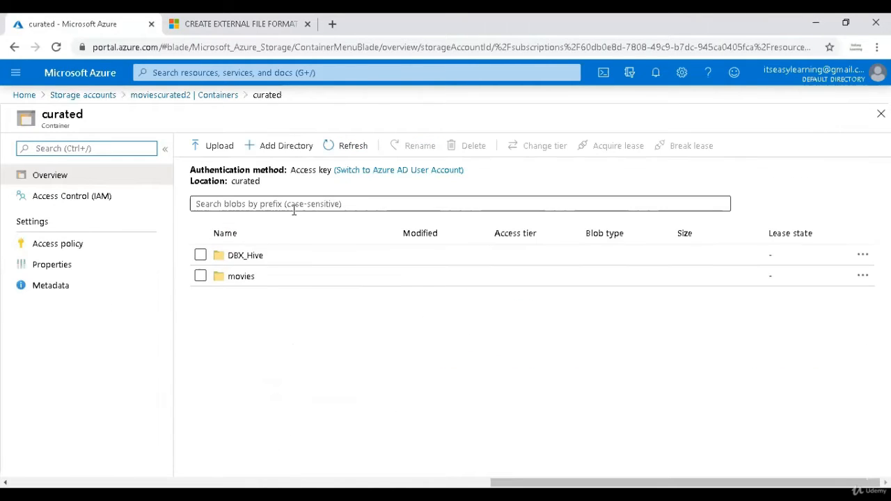
left_click(262, 278)
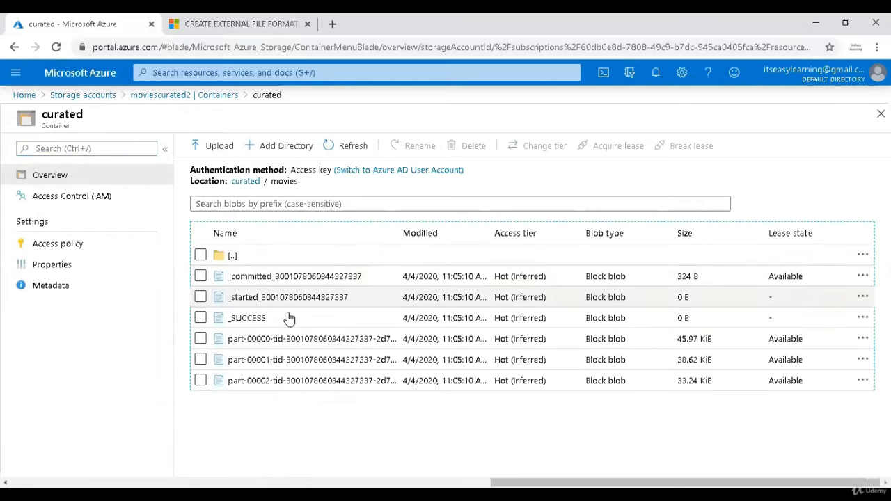
double_click(397, 234)
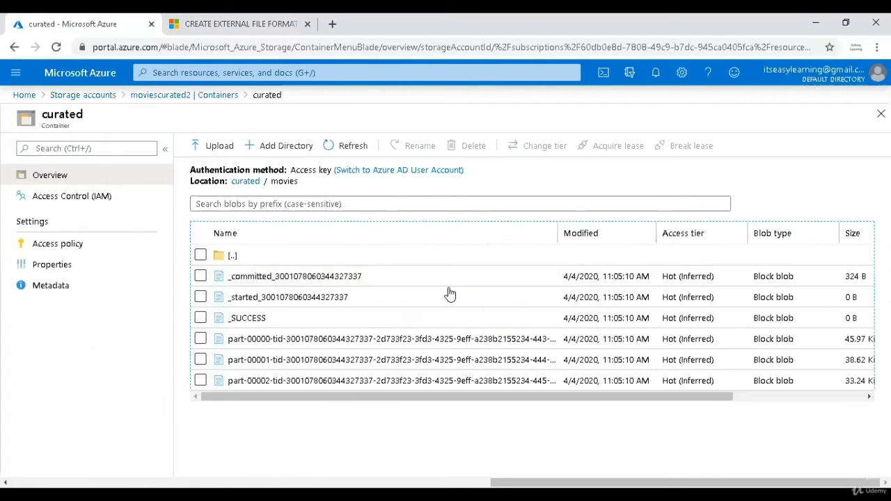
left_click(389, 339)
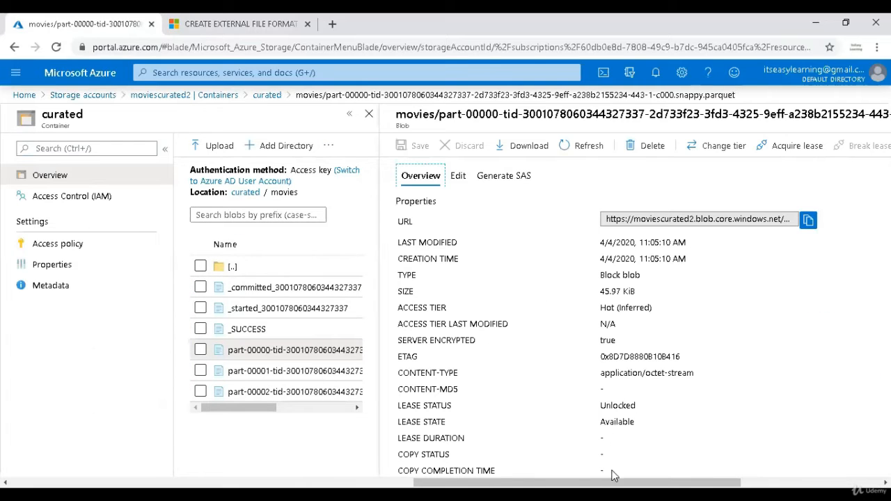
left_click_drag(754, 481, 486, 473)
left_click_drag(583, 470, 700, 467)
left_click(845, 482)
left_click(880, 114)
left_click_drag(667, 482, 221, 482)
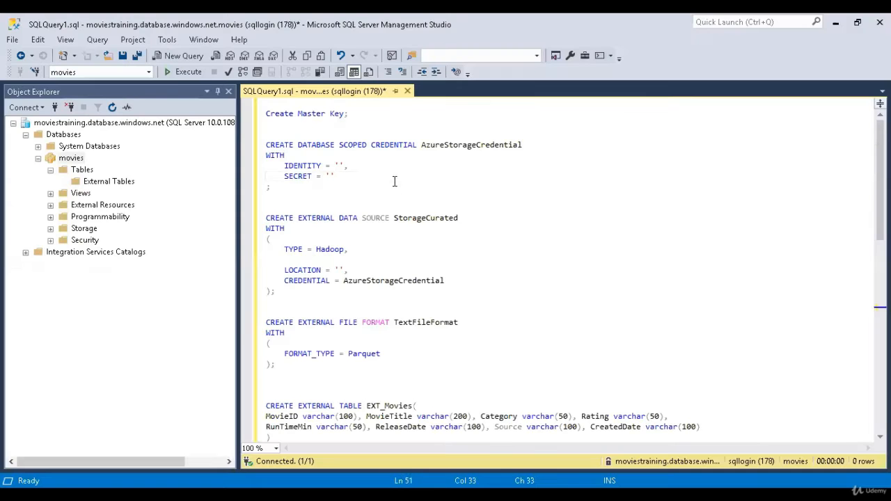
Step: Switch to SQL Server Management Studio and execute the Create Master Key statement on the movies database
left_click(395, 176)
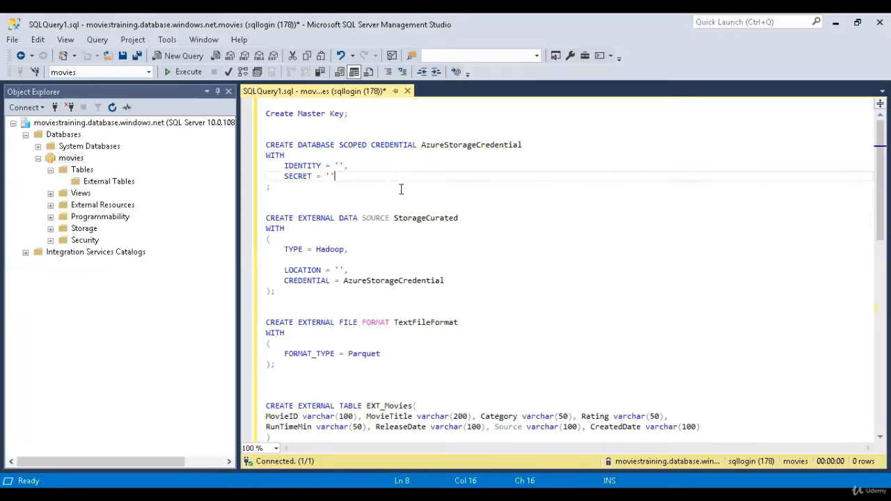
left_click(384, 132)
key("F5")
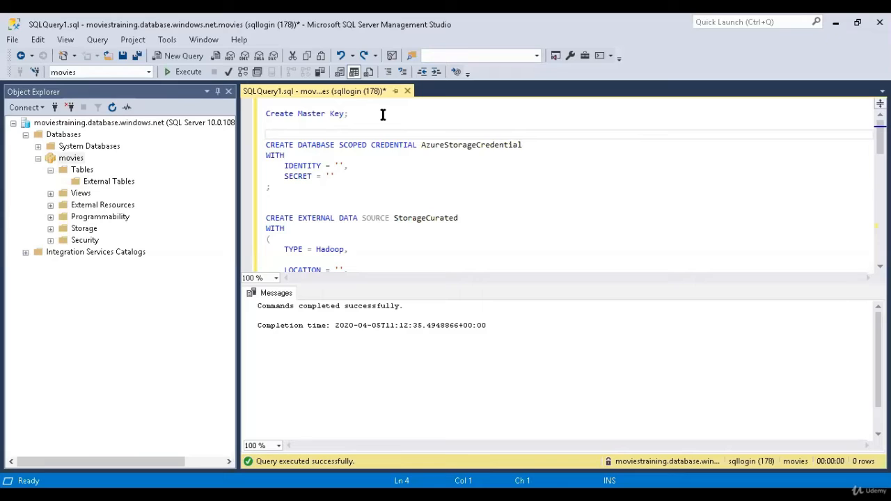
Step: Select only the Create Master Key statement and try to execute it again
left_click_drag(363, 114, 244, 111)
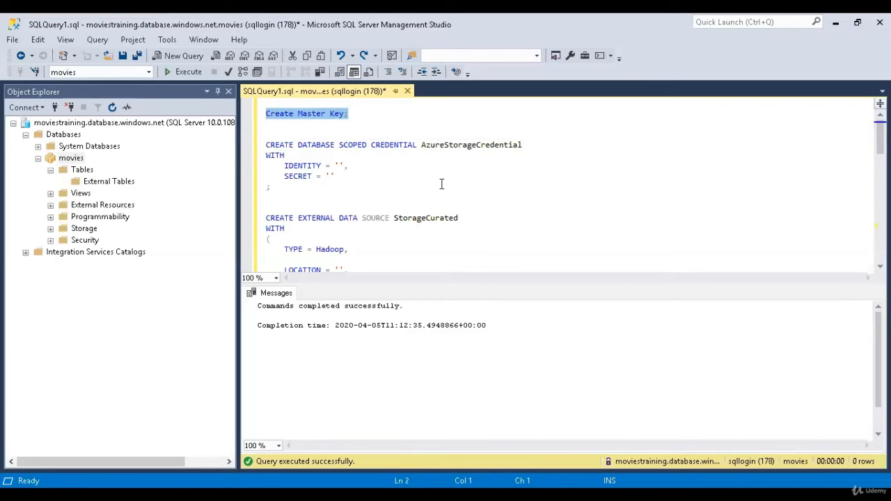
left_click(381, 124)
left_click_drag(267, 113, 376, 113)
left_click(376, 113)
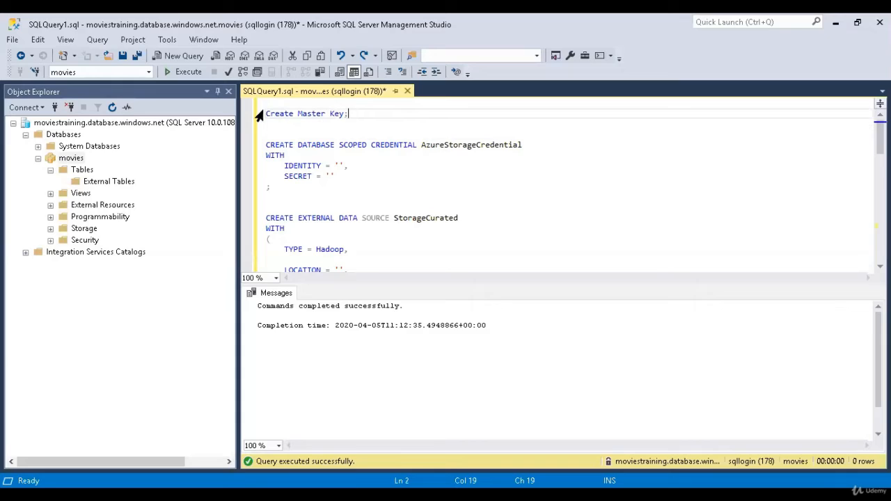
left_click_drag(266, 113, 380, 110)
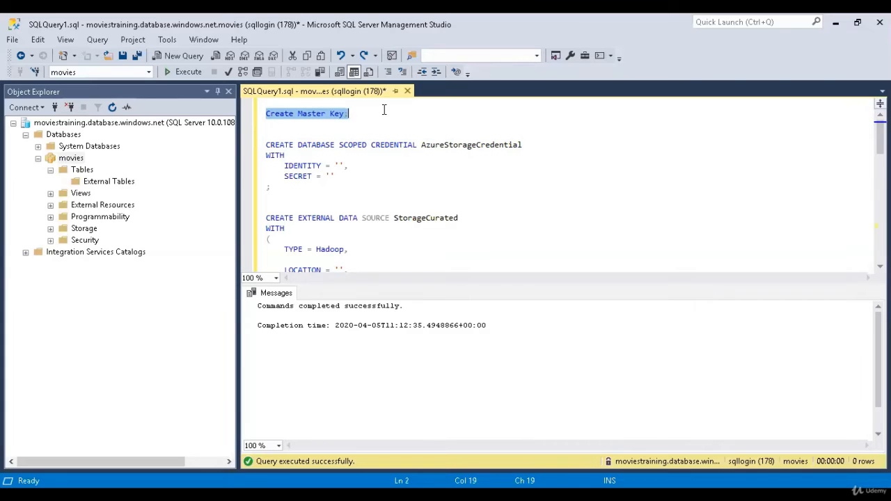
key("F5")
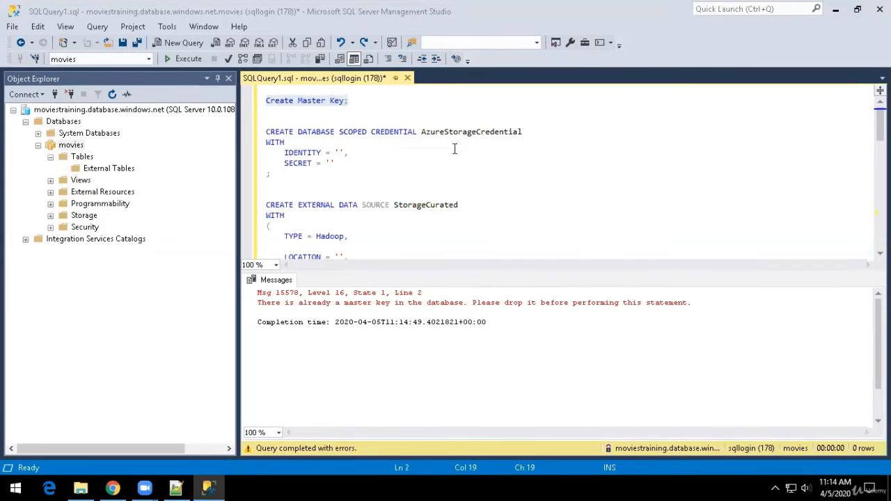
Step: Set the IDENTITY of the AzureStorageCredential database scoped credential to 'movies'
left_click(453, 165)
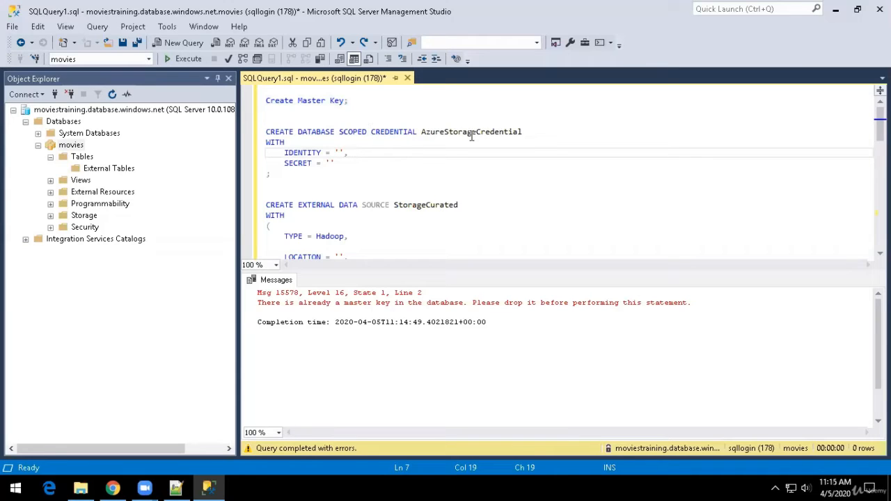
left_click(331, 163)
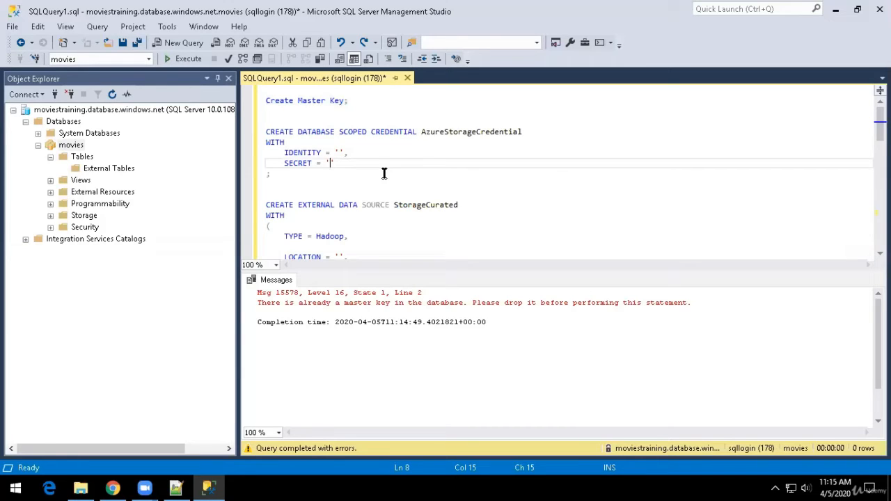
left_click(341, 152)
type("movies")
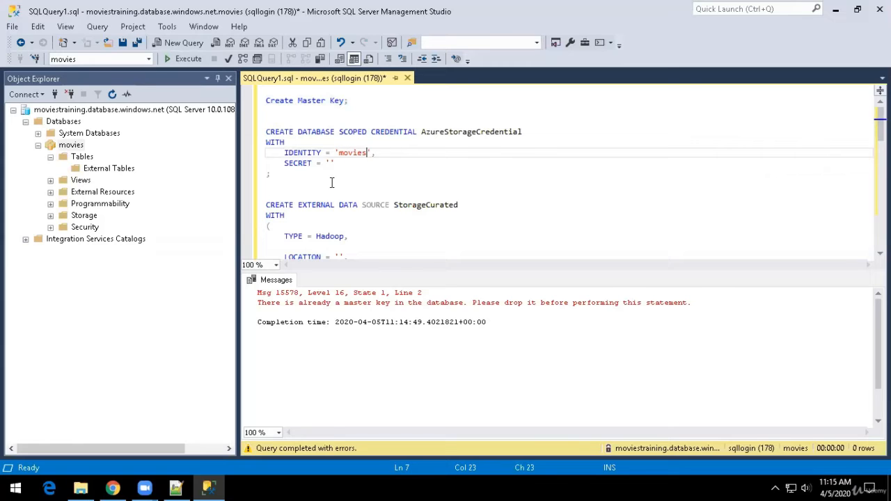
Step: Copy the key1 access key of moviescurated2 from the Azure portal and paste it as the credential's SECRET in the query
left_click(113, 488)
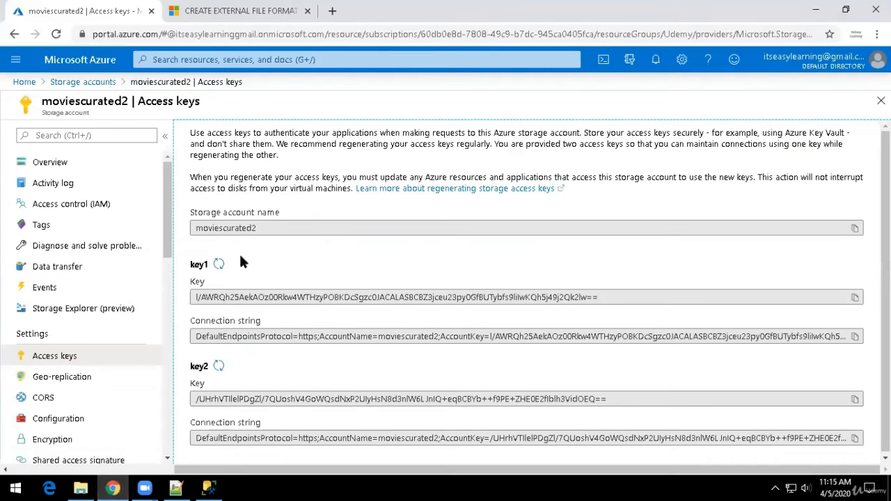
left_click(855, 298)
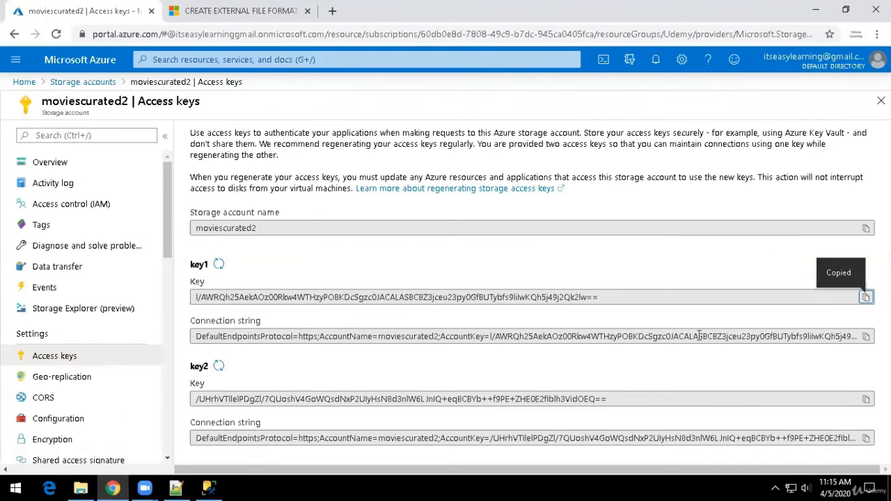
left_click(208, 488)
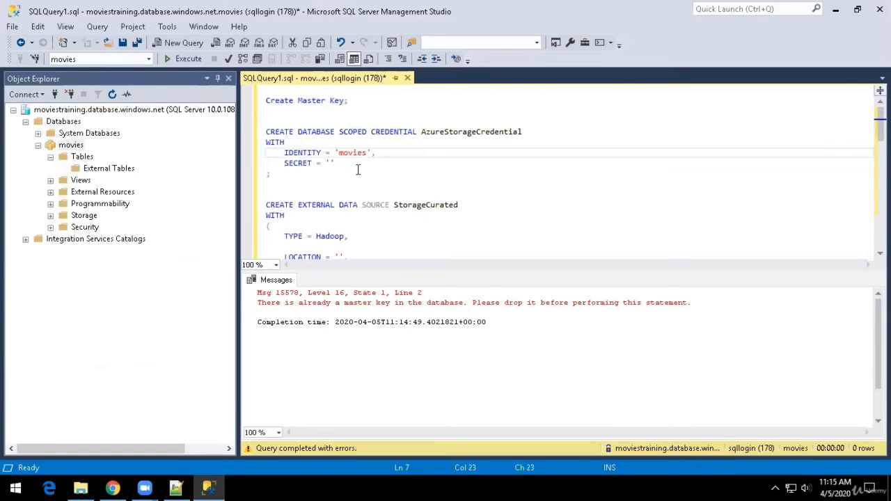
left_click(331, 163)
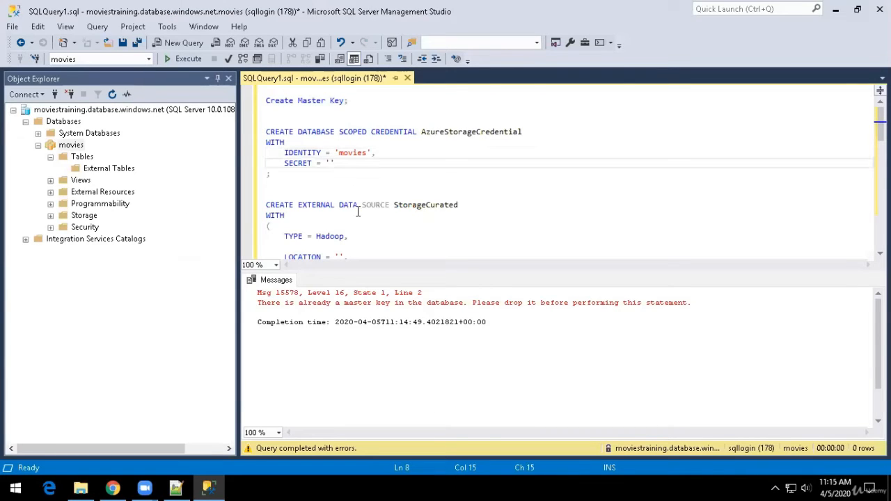
key("ctrl+v")
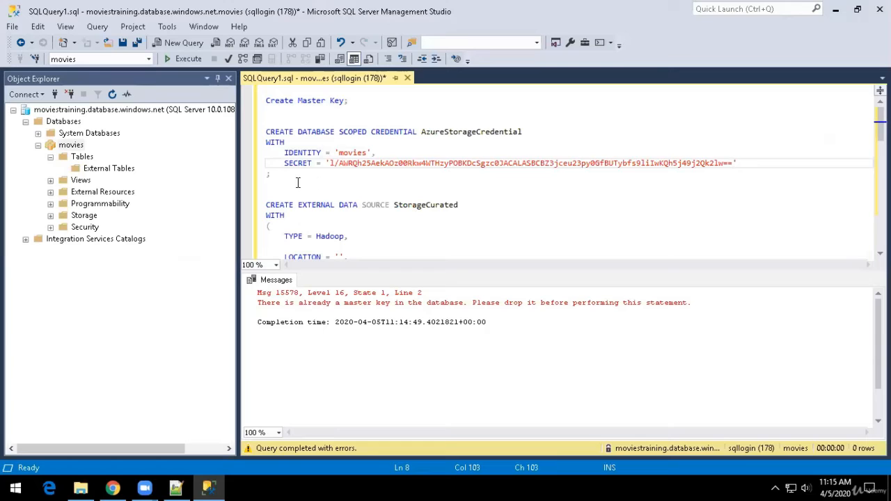
Step: Execute only the CREATE DATABASE SCOPED CREDENTIAL statement for AzureStorageCredential
left_click_drag(289, 177, 259, 132)
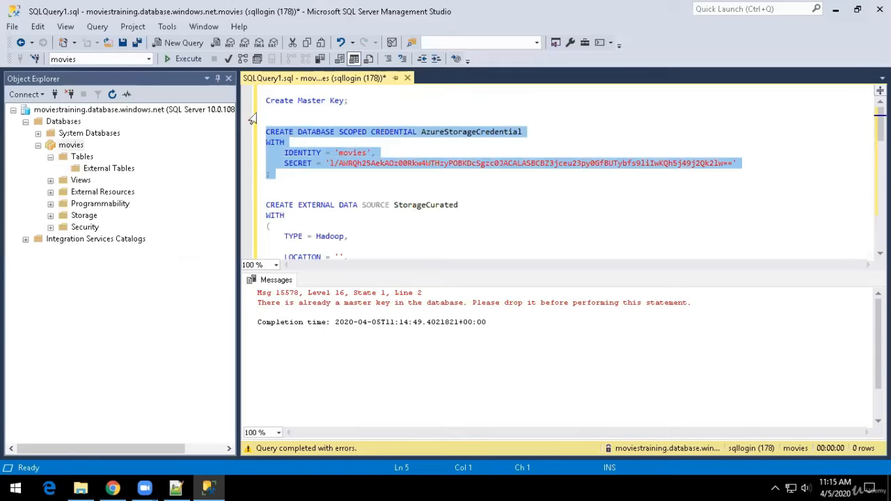
left_click(179, 60)
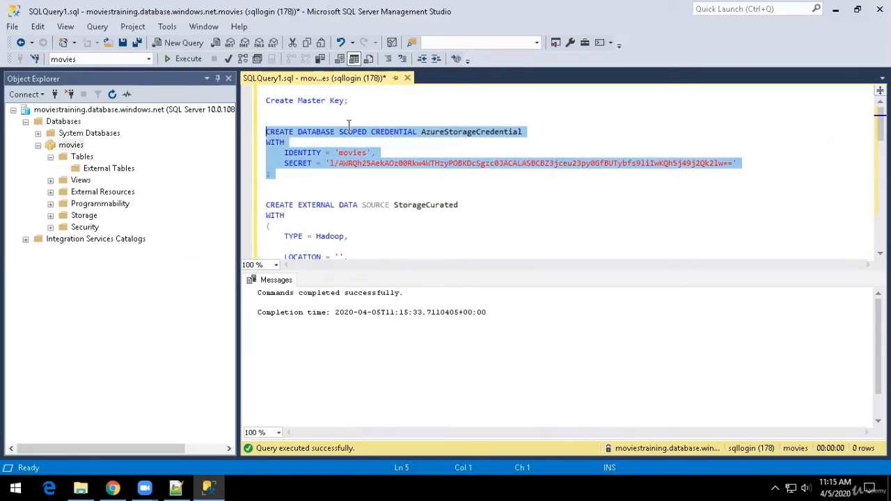
left_click(362, 181)
Step: Examine the CREATE EXTERNAL DATA SOURCE statement for StorageCurated, including its Hadoop type, location and credential settings
scroll(376, 181, "down", 1)
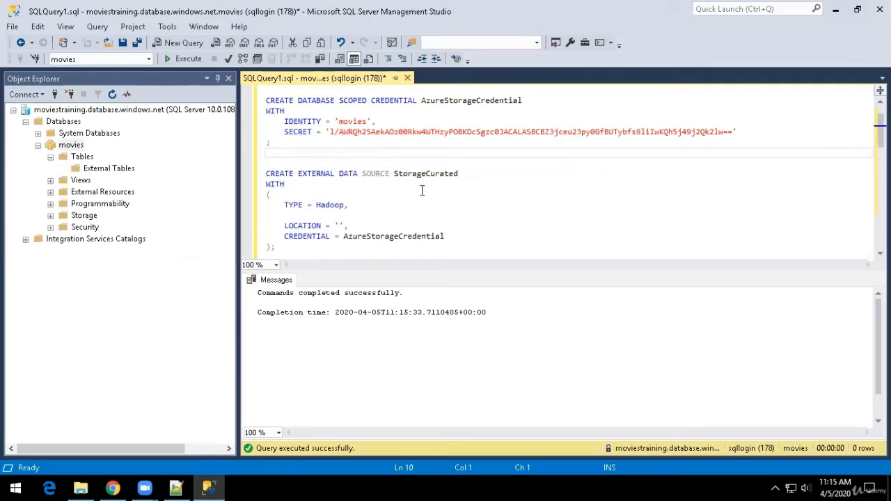
left_click_drag(298, 174, 390, 174)
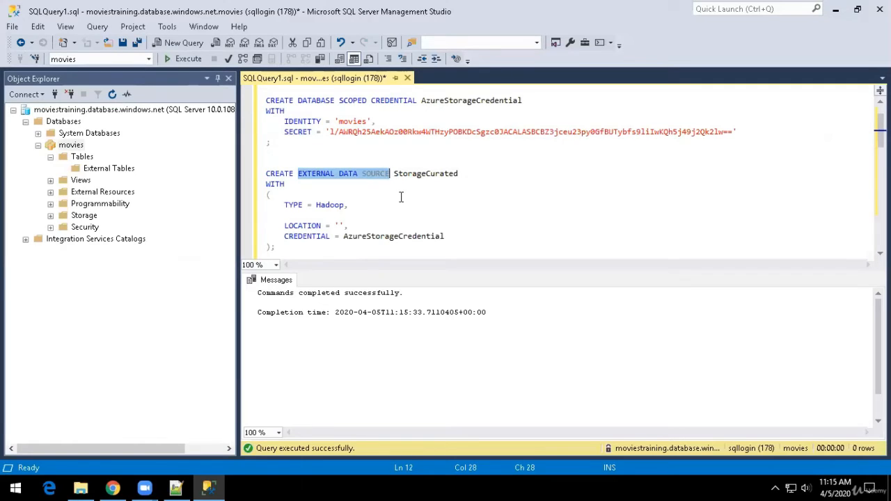
left_click(401, 197)
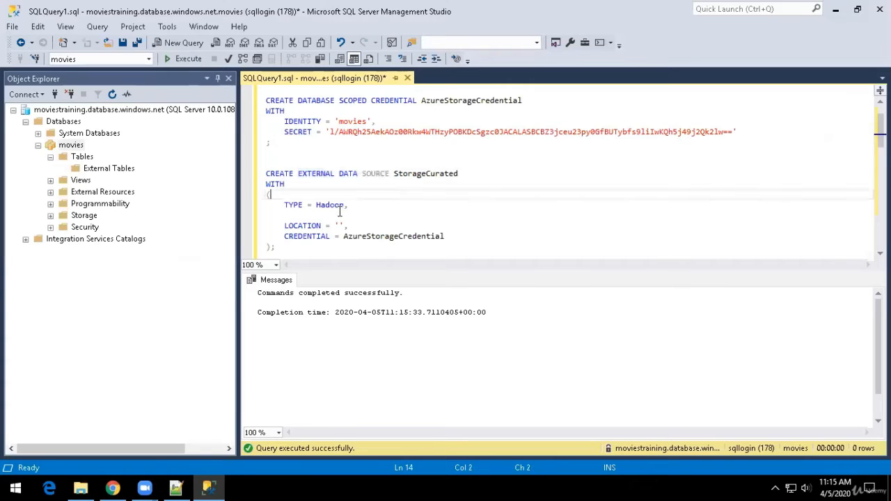
double_click(330, 204)
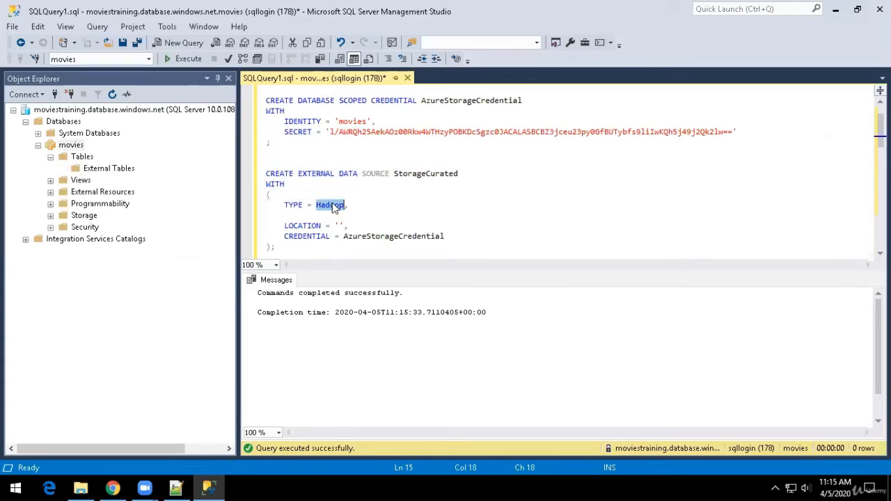
left_click(372, 216)
scroll(398, 221, "down", 1)
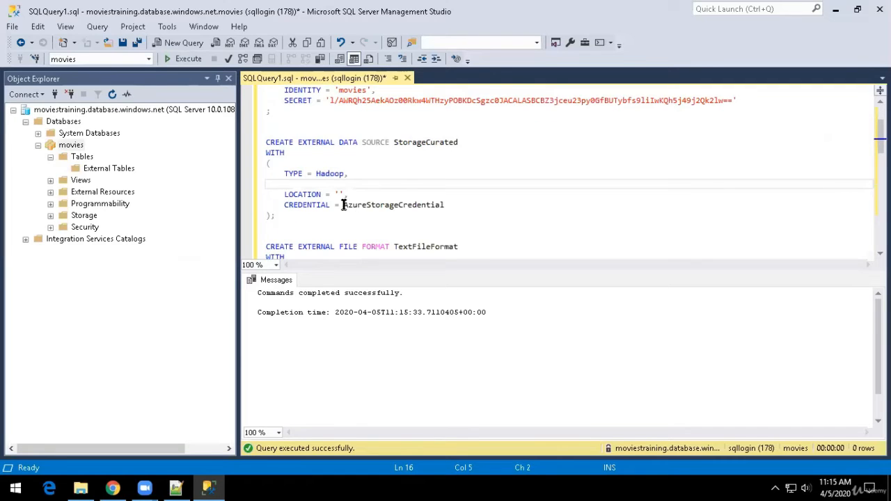
scroll(342, 204, "up", 1)
Step: Switch to the Azure portal in Chrome and open the Properties page of the moviescurated2 storage account
left_click(340, 226)
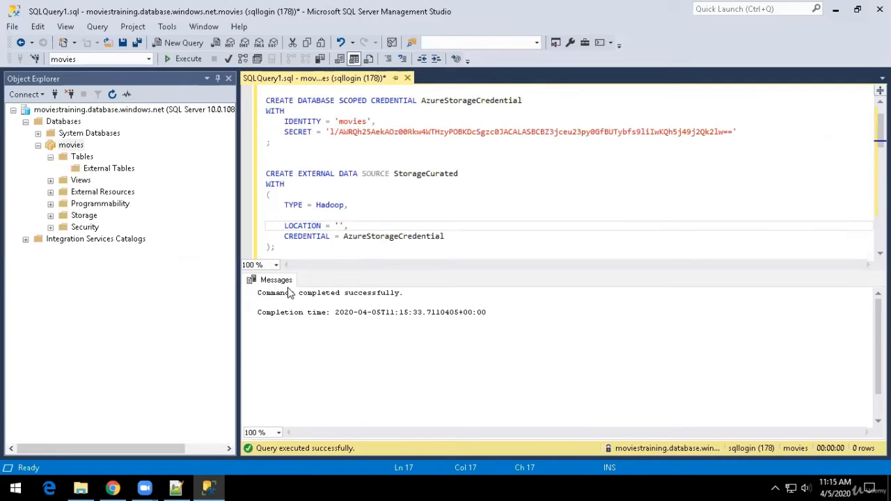
left_click(112, 490)
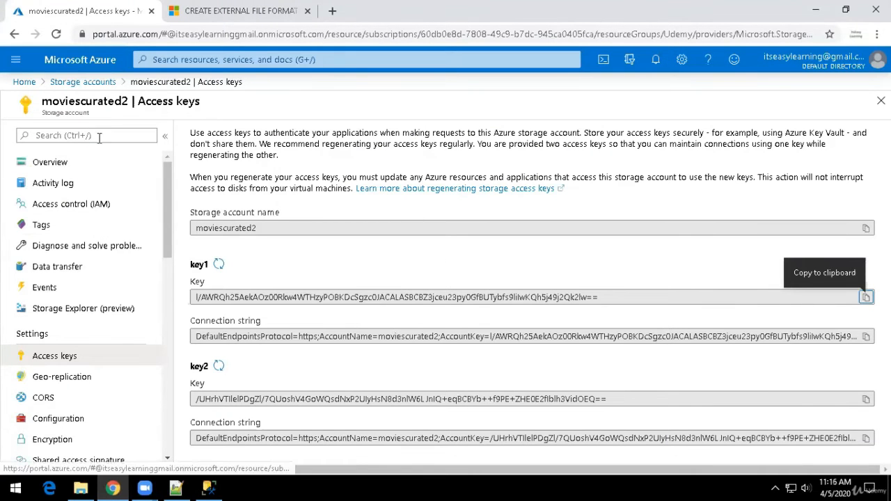
scroll(90, 305, "down", 4)
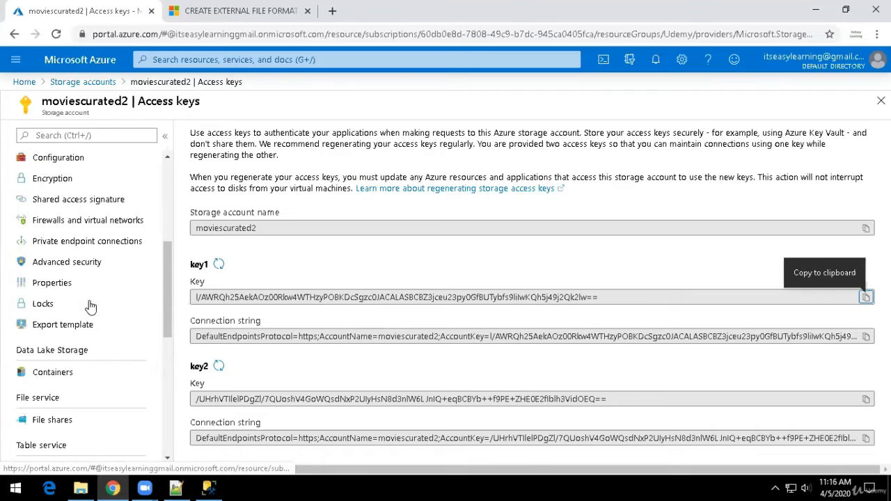
left_click(82, 282)
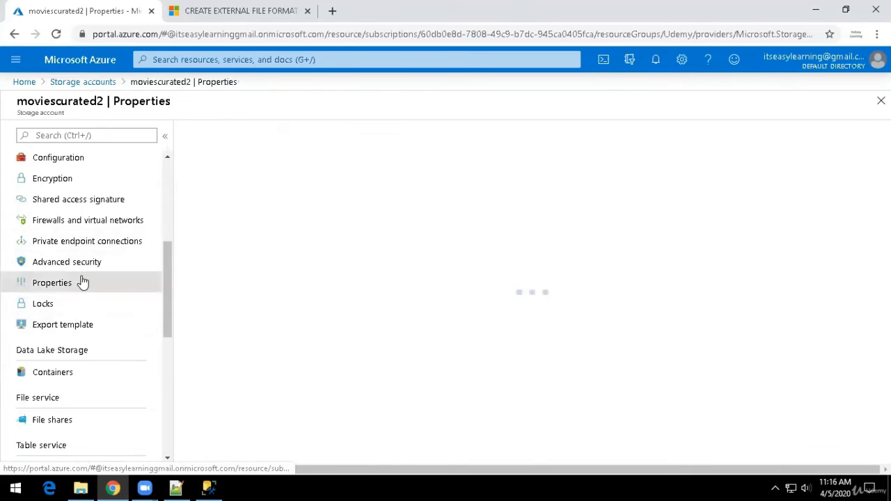
Step: Copy the Primary ADLS file system endpoint of moviescurated2 and paste it as the LOCATION of StorageCurated in the SSMS query
left_click_drag(605, 471, 672, 433)
left_click(672, 330)
scroll(630, 321, "down", 2)
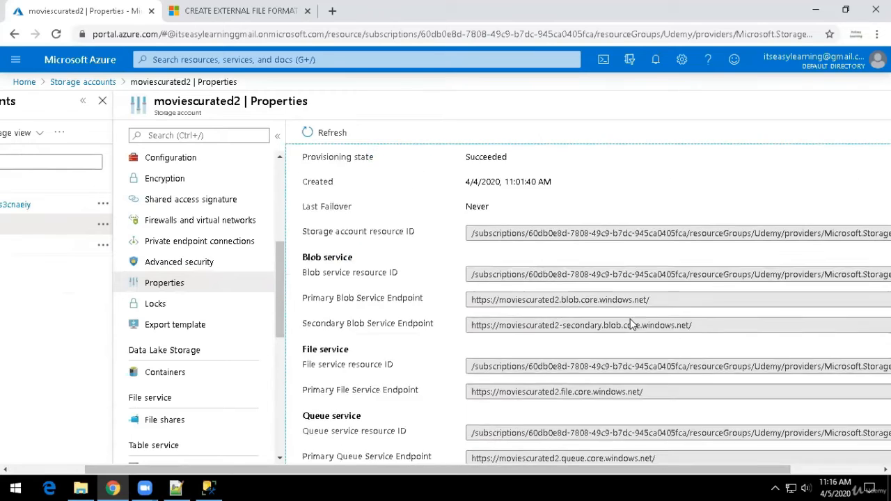
scroll(630, 318, "down", 4)
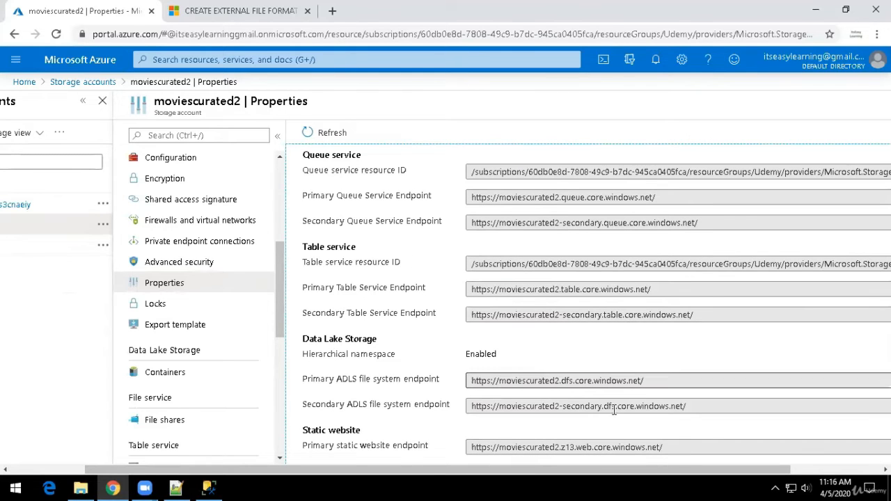
scroll(592, 411, "down", 1)
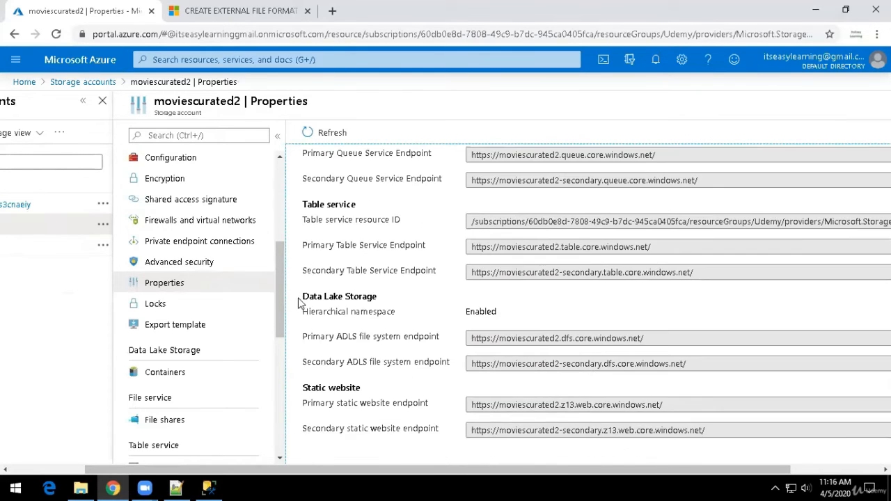
left_click_drag(306, 296, 373, 296)
left_click_drag(459, 467, 613, 474)
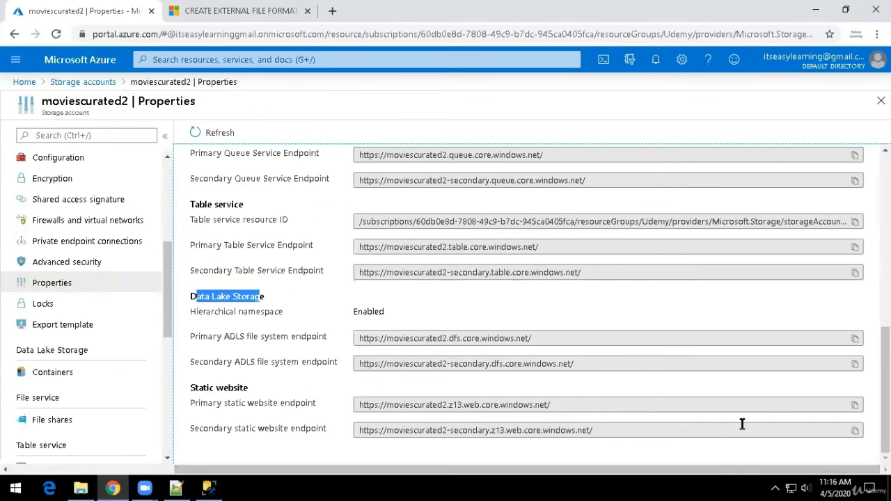
left_click(855, 339)
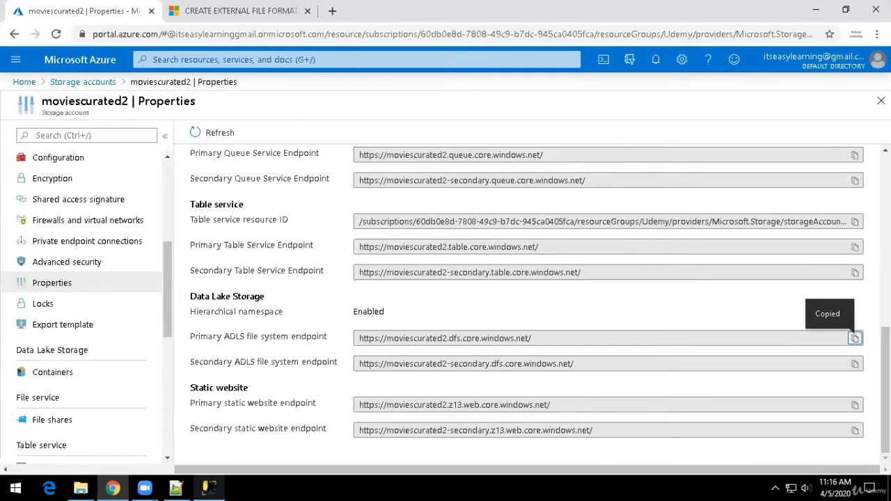
left_click(209, 488)
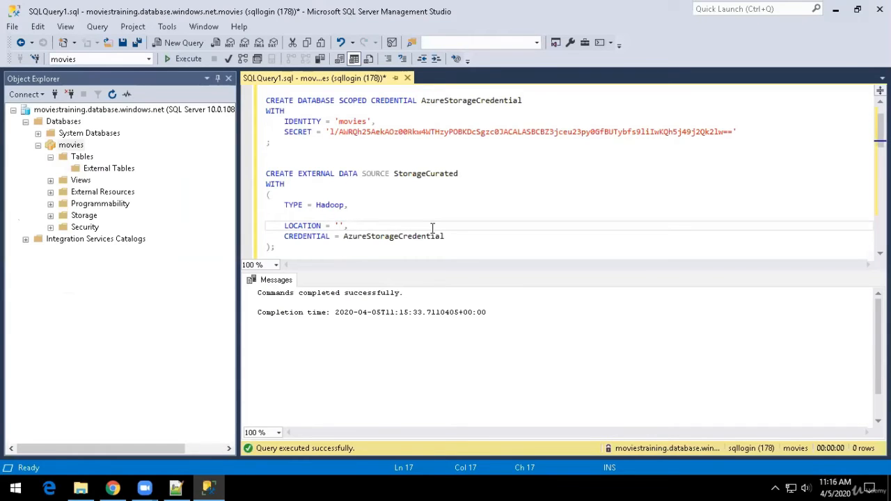
key("ctrl+v")
Step: Replace the https scheme in the StorageCurated LOCATION with abfss
left_click_drag(362, 225, 341, 224)
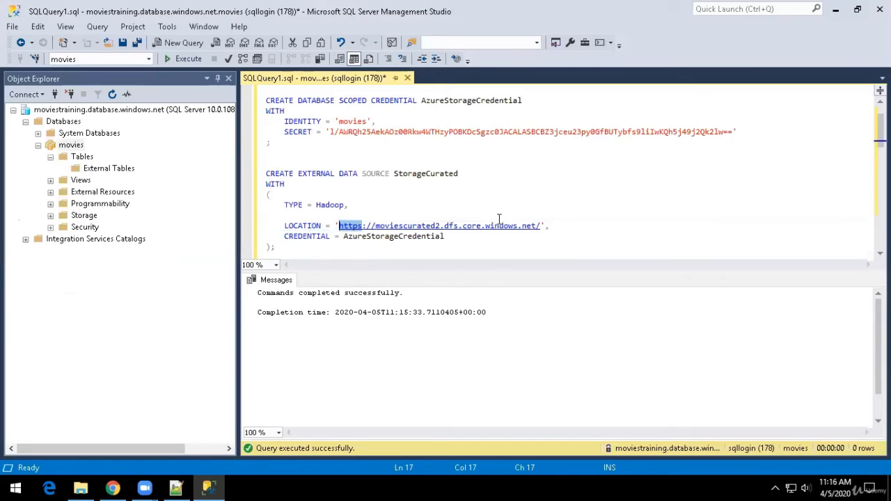
type("afb")
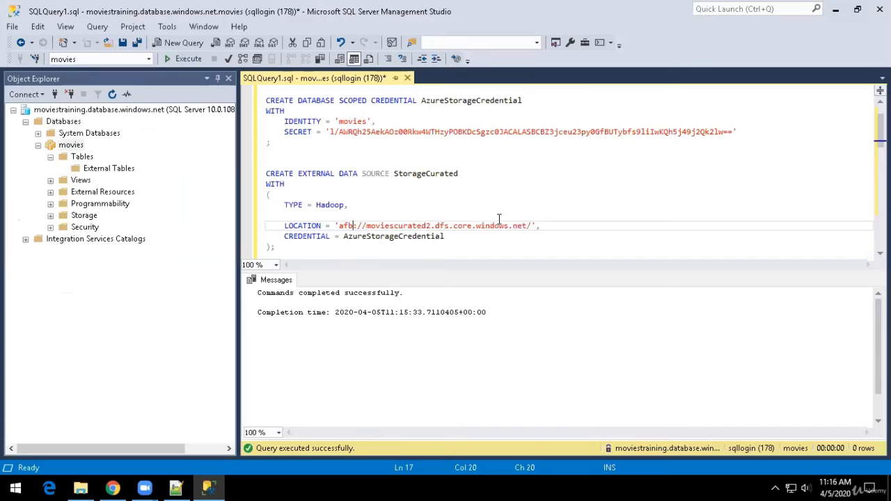
key("BackSpace")
type("bfsss")
key("BackSpace")
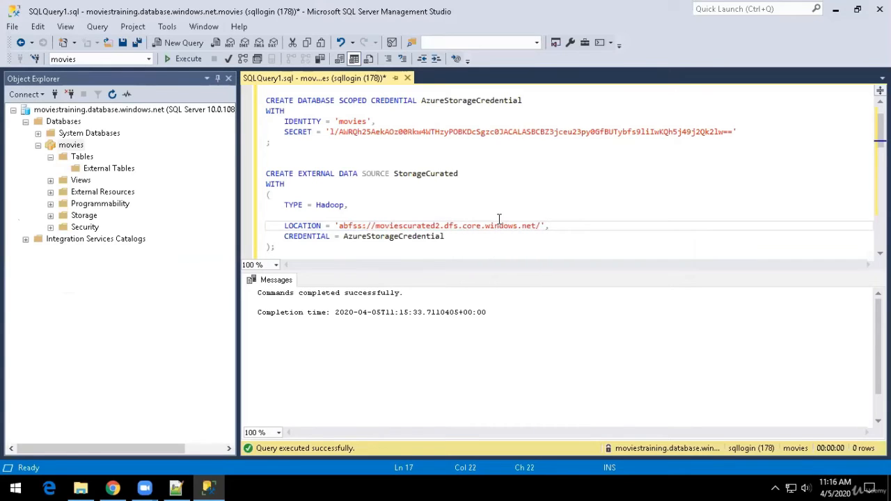
Step: Insert 'curated@' before the moviescurated2 host in the StorageCurated LOCATION and remove the URL's trailing slash
key("Right")
key("Right")
key("Right")
type("cure")
key("BackSpace")
type("ated@")
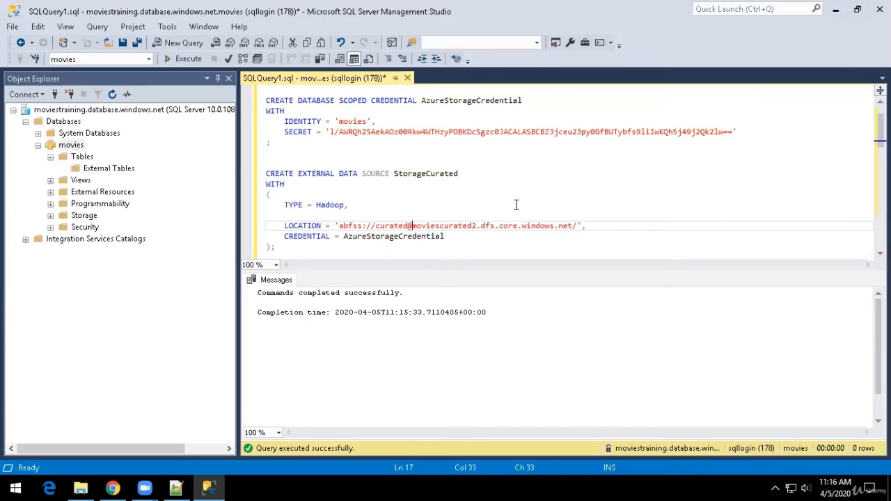
scroll(602, 232, "down", 2)
left_click(575, 163)
key("Delete")
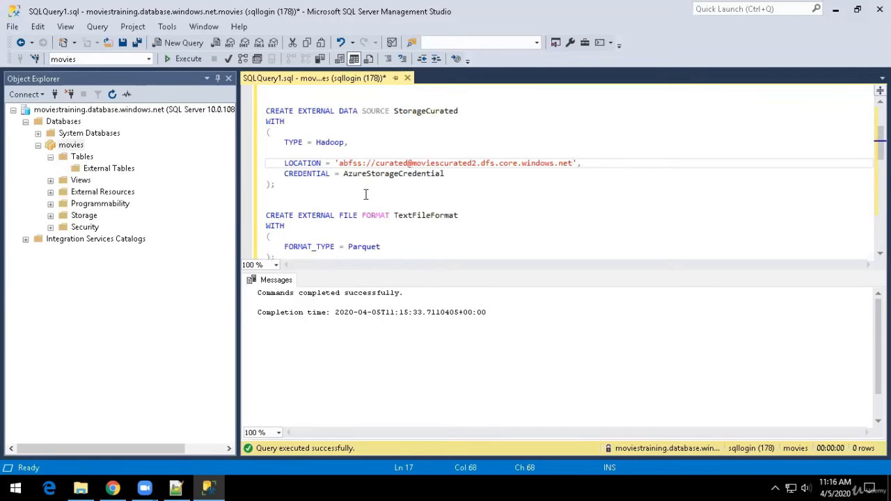
Step: Execute only the CREATE EXTERNAL DATA SOURCE statement for StorageCurated
left_click_drag(270, 197, 264, 111)
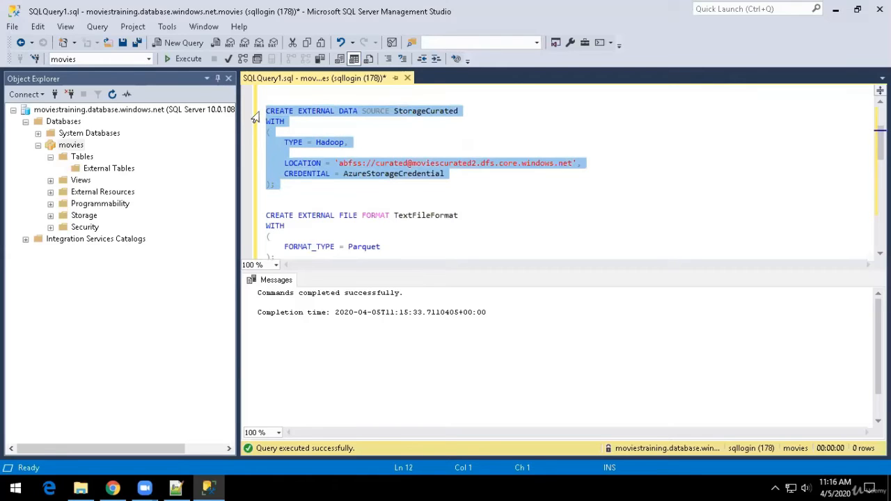
left_click(188, 58)
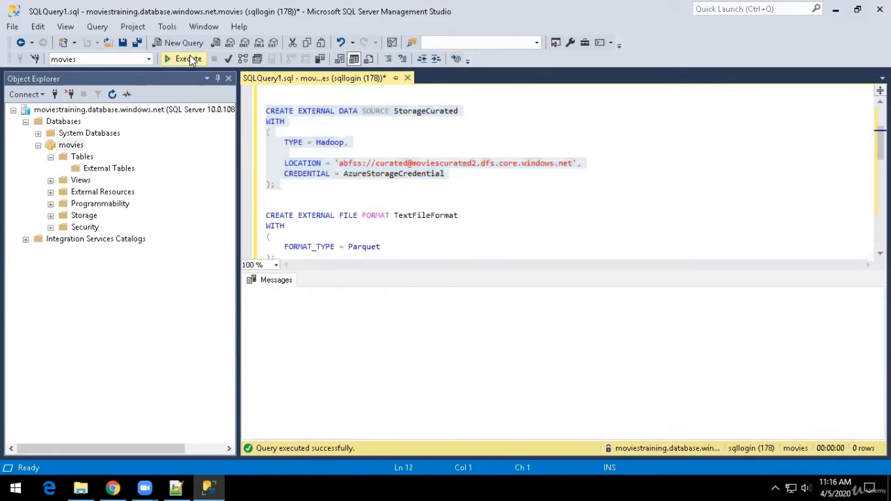
left_click(354, 194)
Step: Review the AzureStorageCredential and StorageCurated statements and the FORMAT_TYPE setting in the TextFileFormat external file format statement
scroll(389, 151, "up", 3)
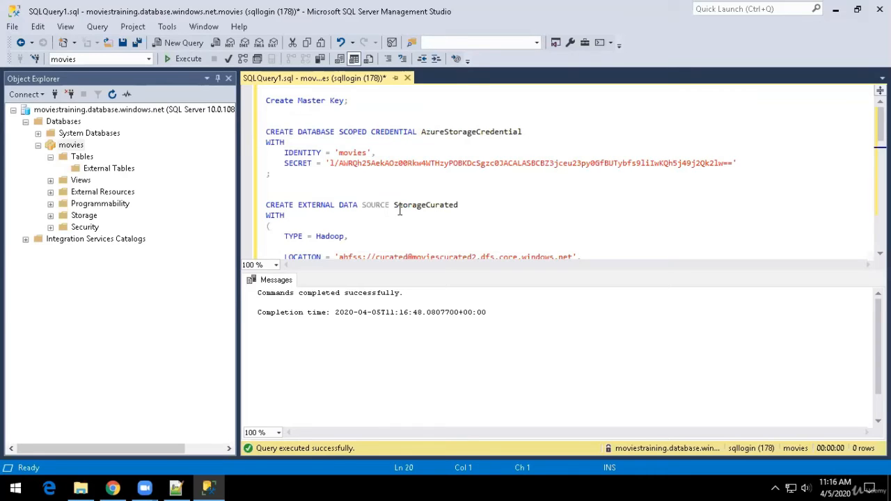
left_click(485, 132)
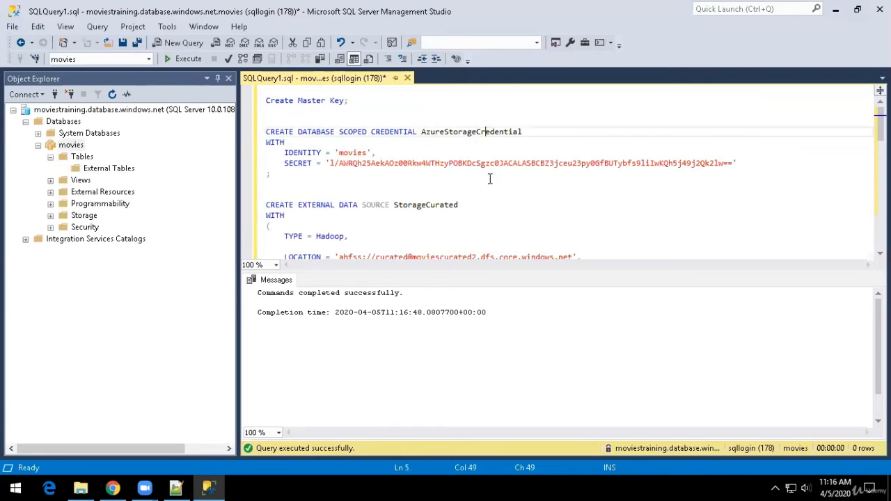
double_click(480, 131)
scroll(489, 183, "down", 2)
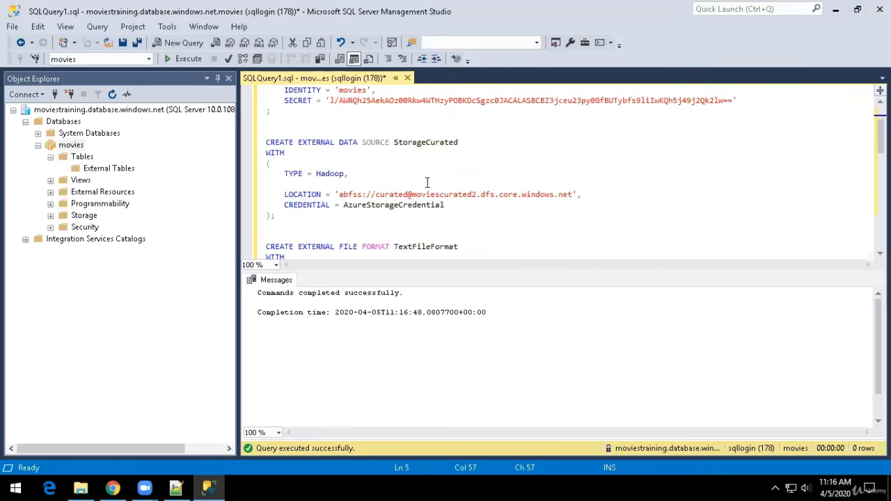
left_click(426, 142)
scroll(337, 209, "down", 1)
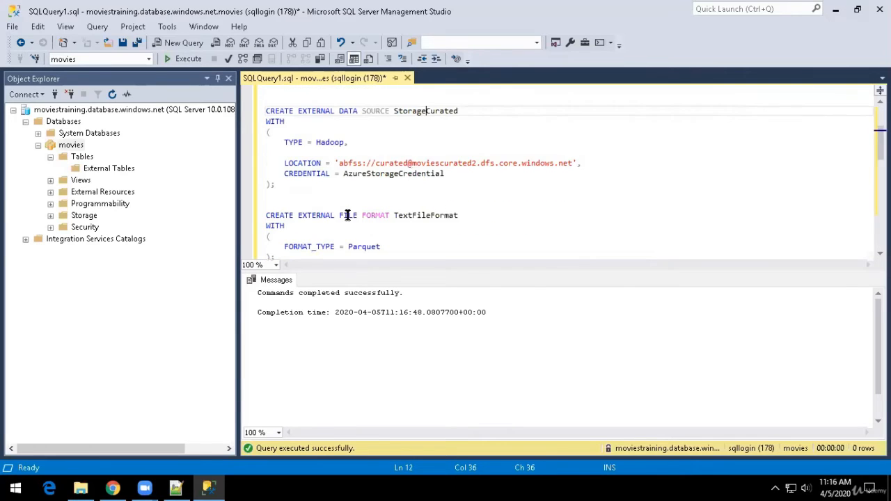
scroll(367, 227, "down", 1)
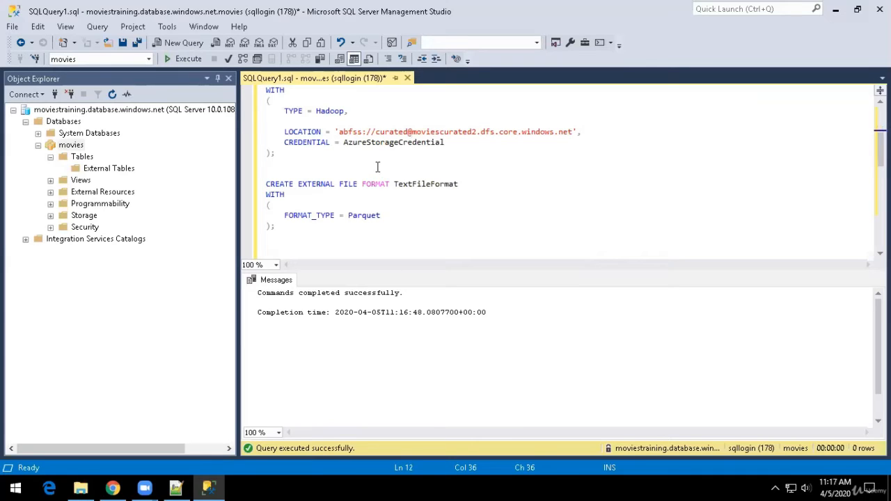
left_click_drag(266, 174, 354, 235)
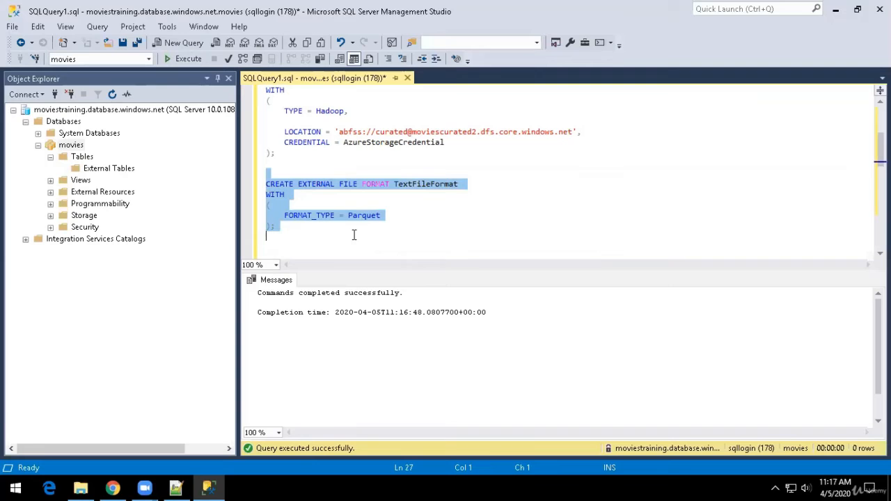
triple_click(372, 208)
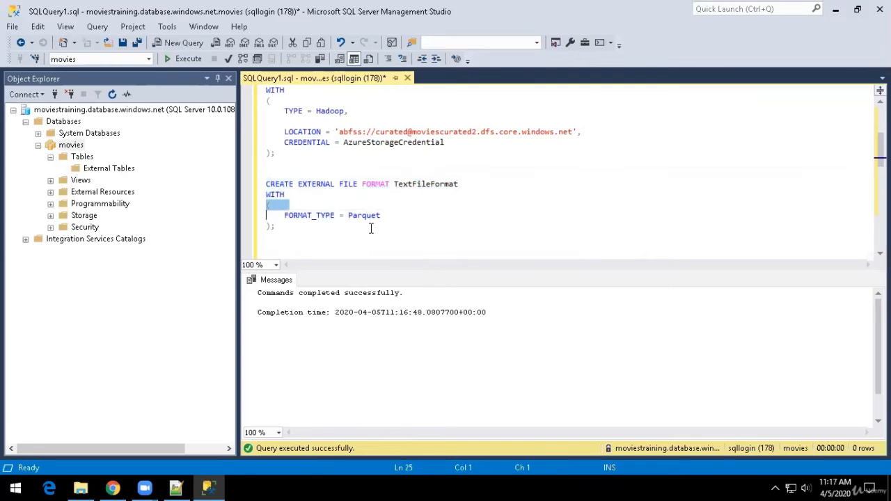
left_click(313, 217)
left_click_drag(286, 216, 383, 215)
Step: Execute only the CREATE EXTERNAL FILE FORMAT statement for TextFileFormat
left_click_drag(306, 240, 249, 173)
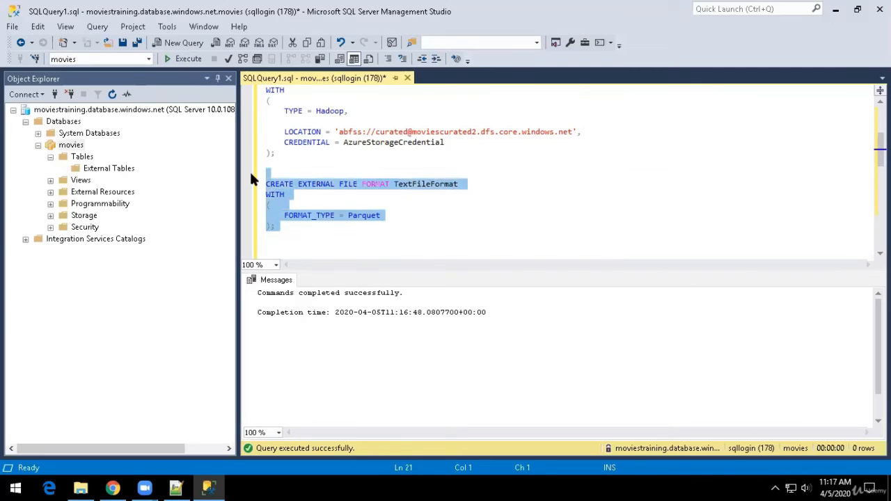
key("F5")
left_click(431, 204)
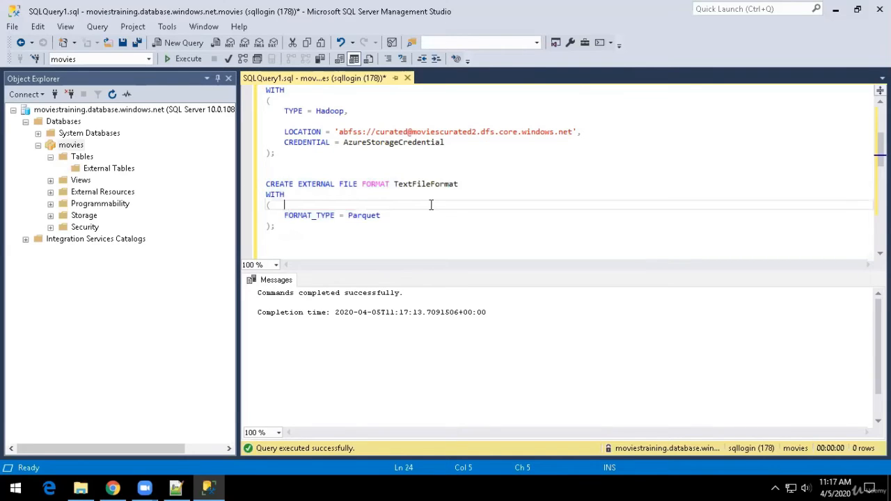
Step: Delete the CreatedDate varchar(100) column and its preceding comma from the EXT_Movies external table definition
scroll(433, 205, "down", 1)
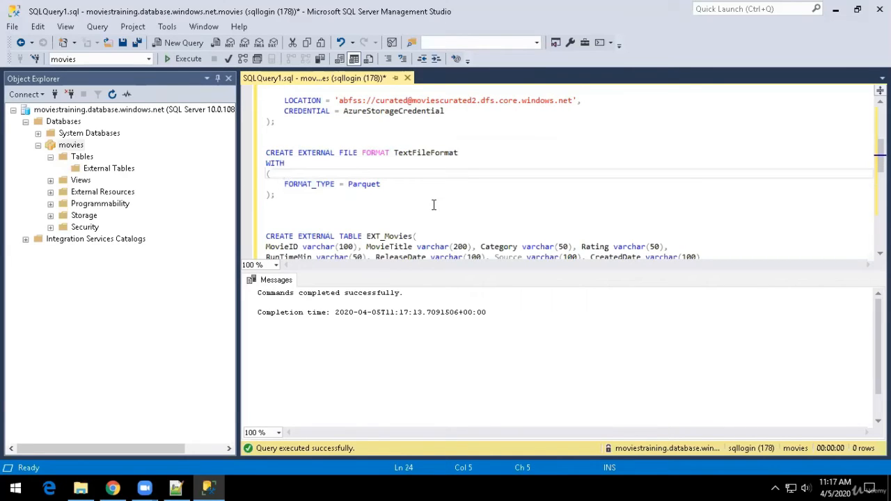
scroll(433, 205, "down", 1)
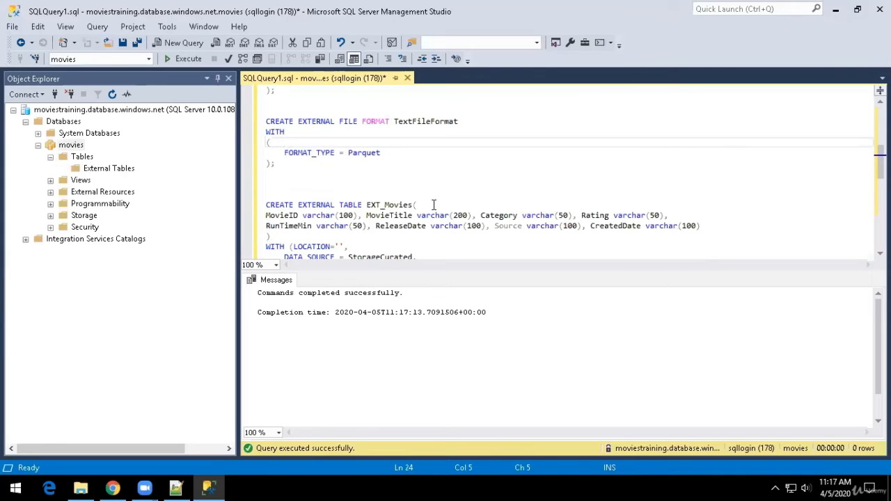
scroll(433, 204, "down", 1)
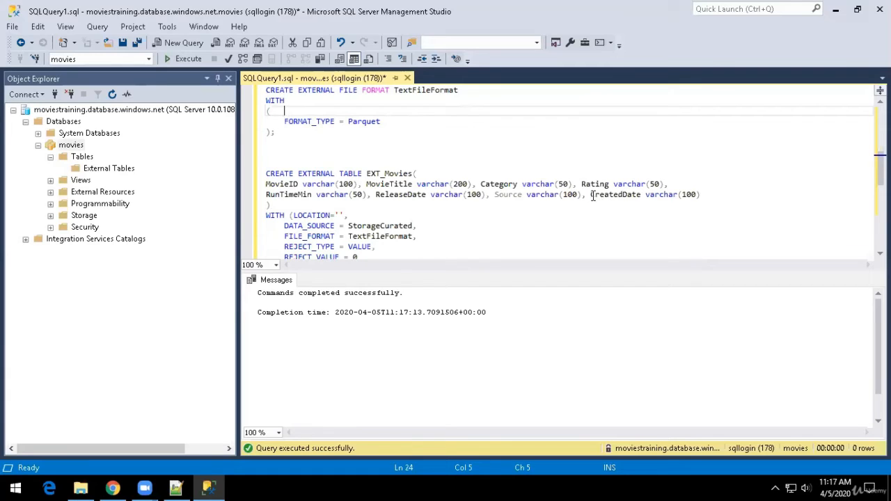
scroll(597, 196, "down", 1)
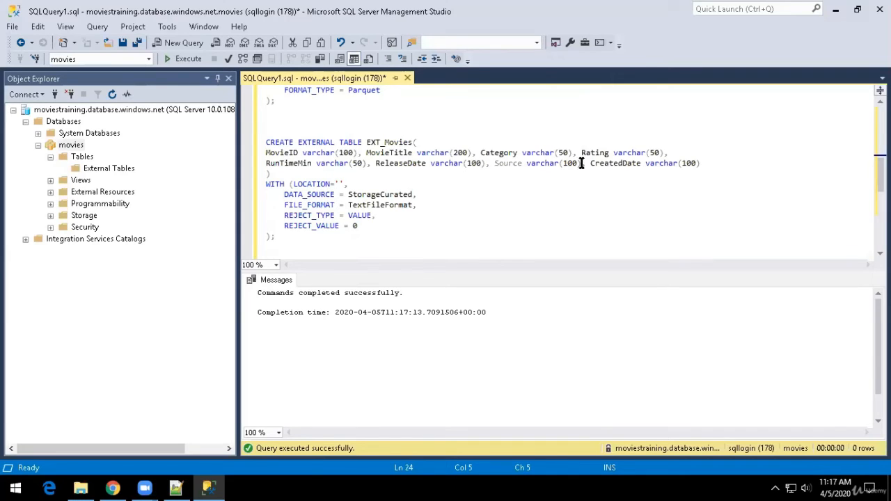
left_click_drag(580, 163, 704, 163)
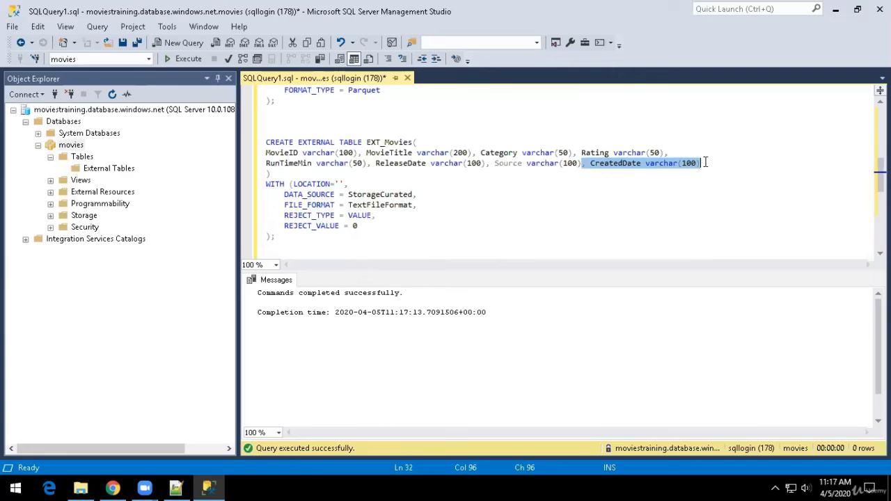
key("Delete")
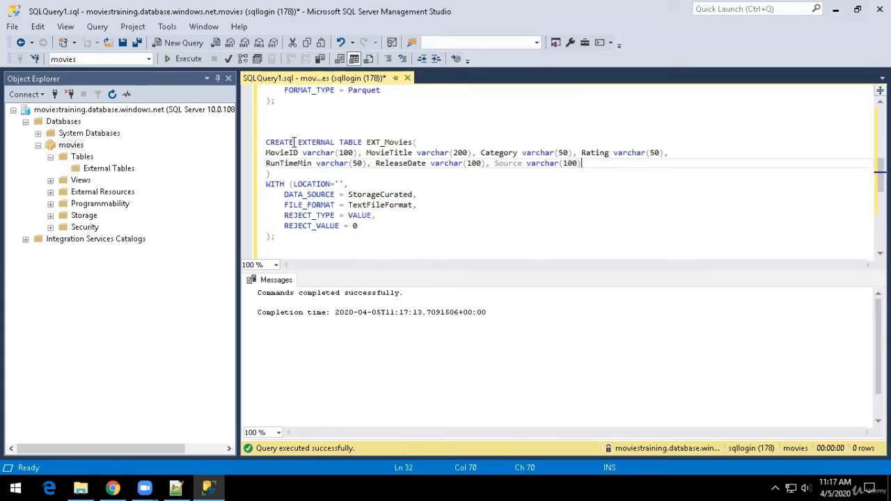
Step: Review the EXT_Movies external table definition: its columns, LOCATION, StorageCurated data source, TextFileFormat file format and REJECT_TYPE
double_click(390, 142)
left_click_drag(289, 153, 452, 172)
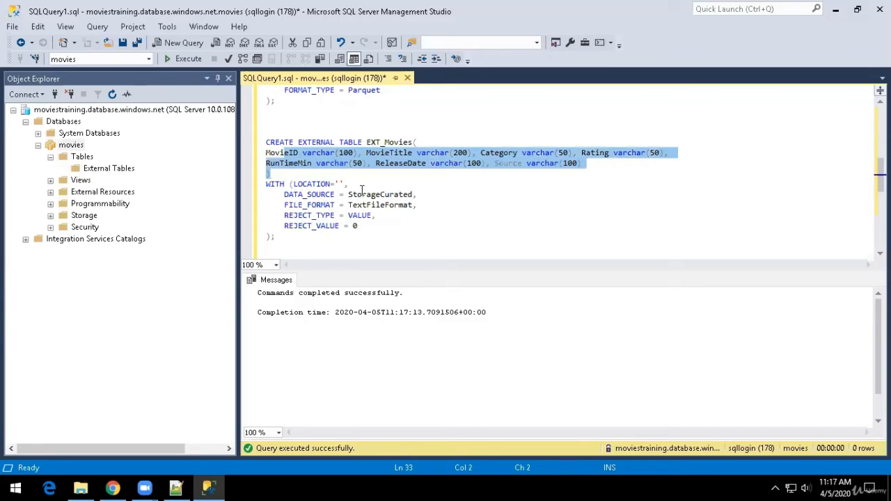
left_click(330, 192)
left_click(337, 184)
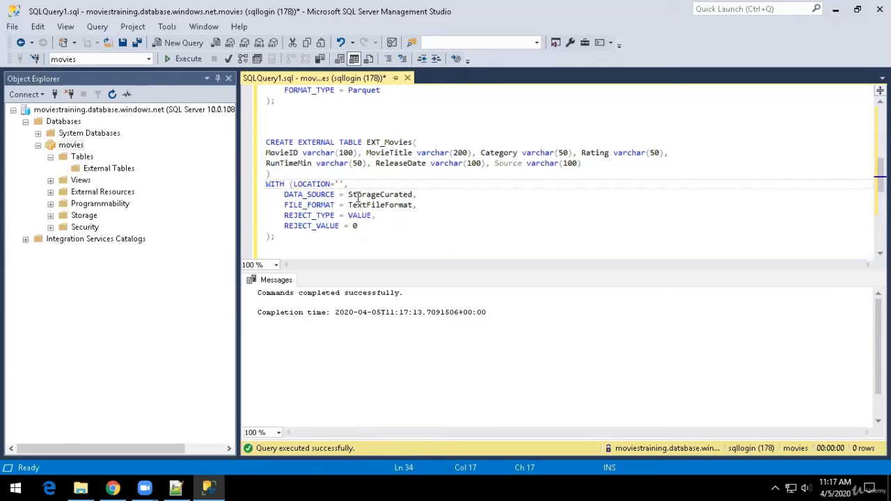
scroll(423, 197, "up", 1)
scroll(404, 181, "up", 6)
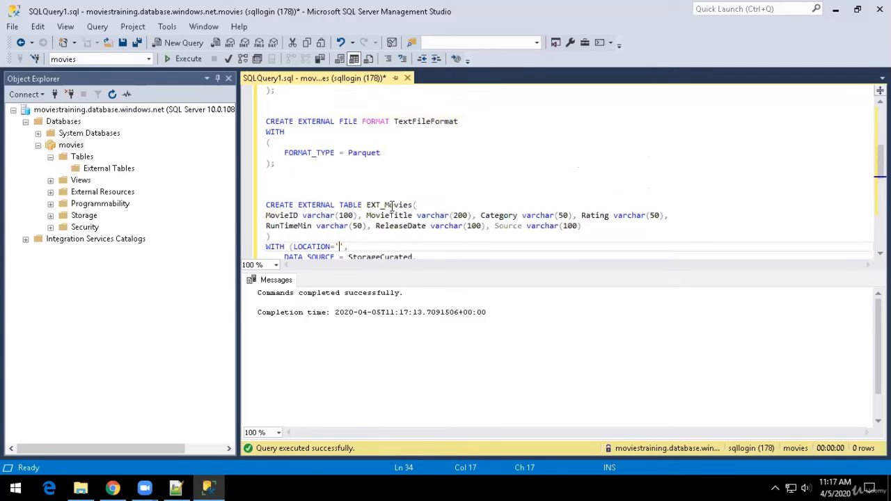
double_click(418, 176)
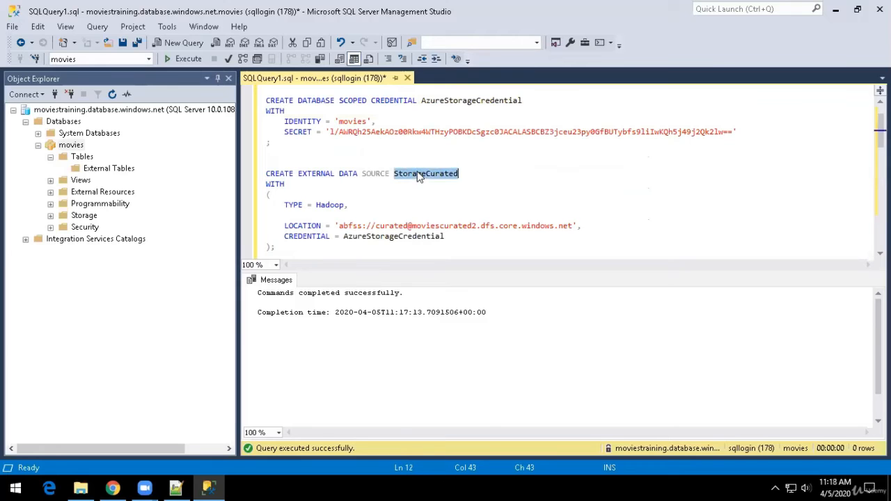
scroll(494, 201, "down", 5)
scroll(494, 200, "down", 2)
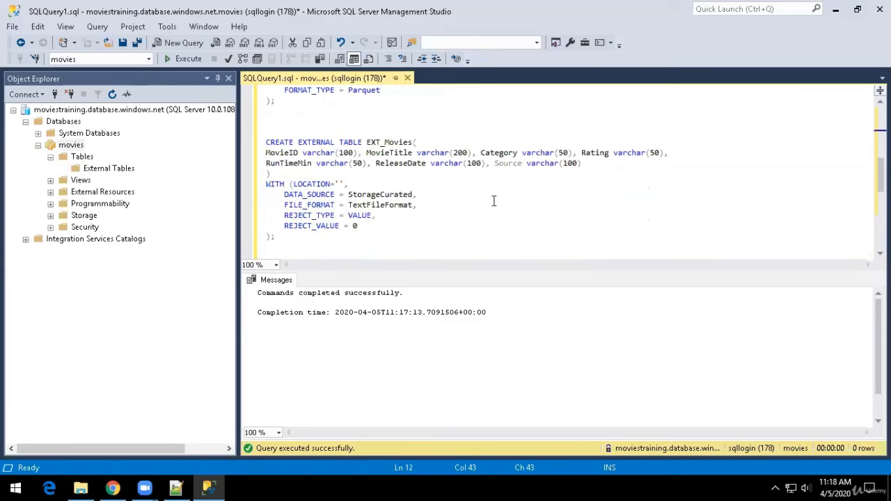
double_click(394, 206)
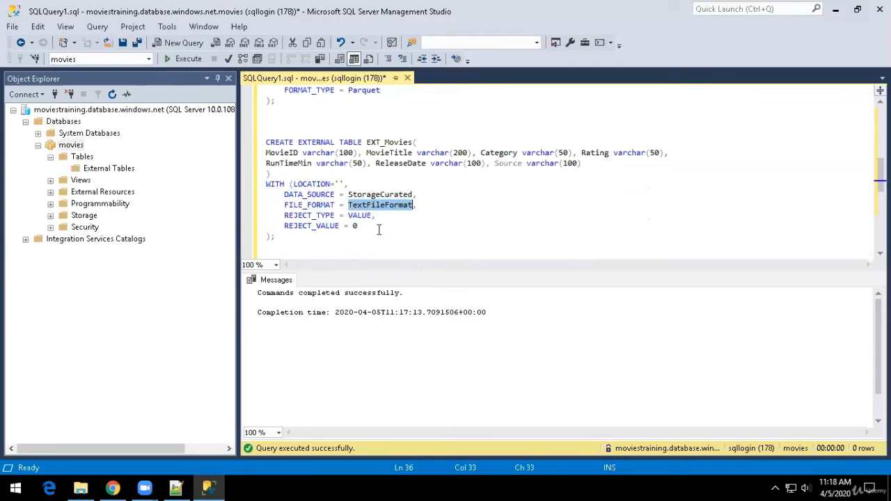
double_click(361, 216)
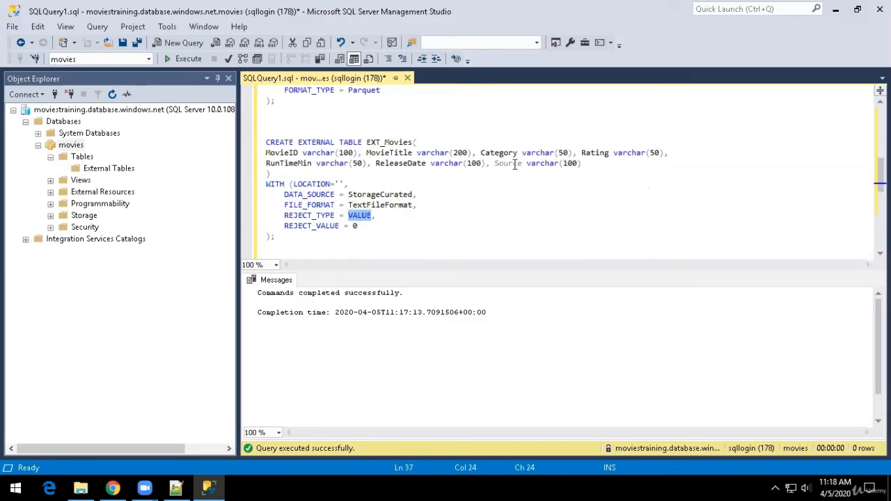
Step: Try a REJECT_VALUE of 2 in the EXT_Movies definition and restore it to 0
left_click(359, 226)
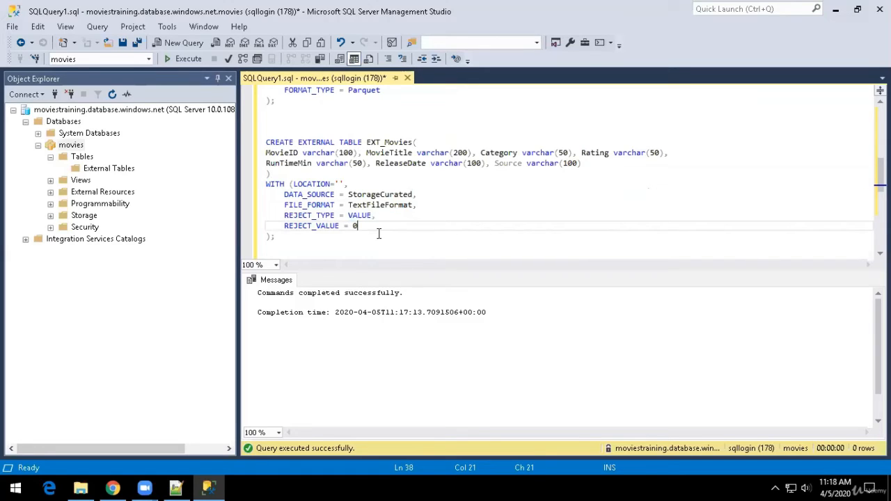
double_click(355, 226)
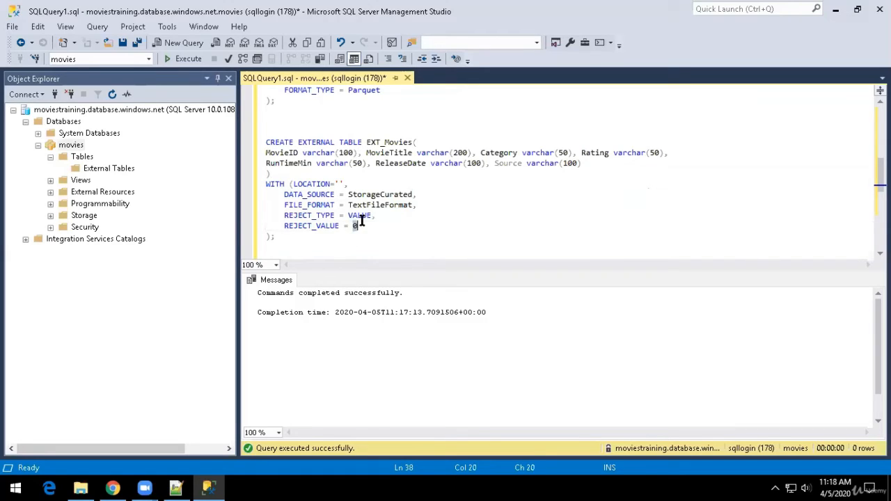
type("2")
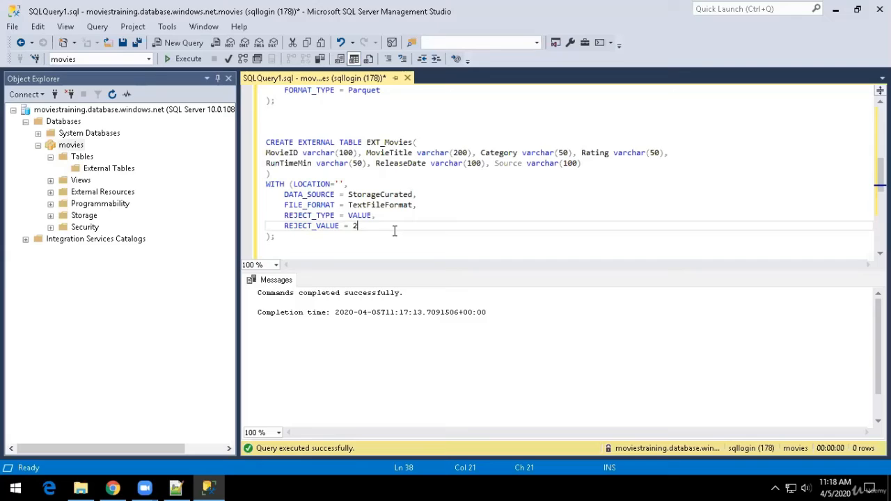
key("shift+Left")
type("0")
Step: Switch to the Azure portal and open the movies folder in the curated container of the moviescurated2 storage account
left_click(112, 487)
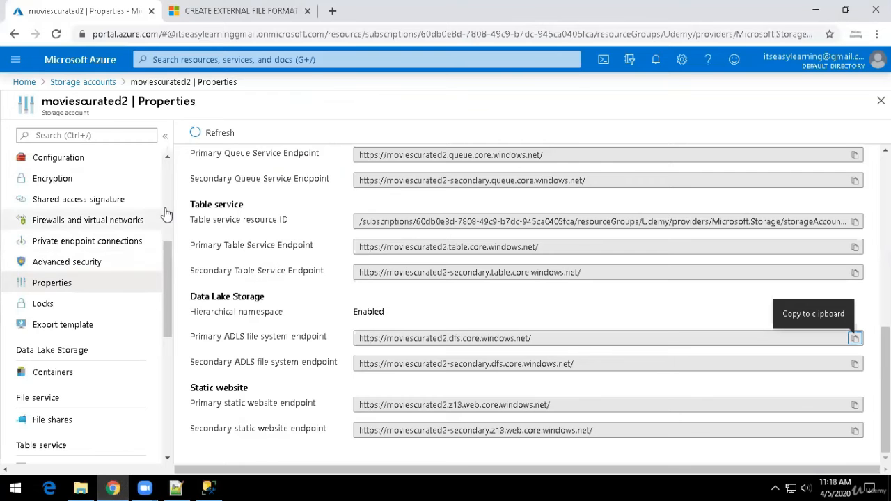
scroll(150, 184, "up", 4)
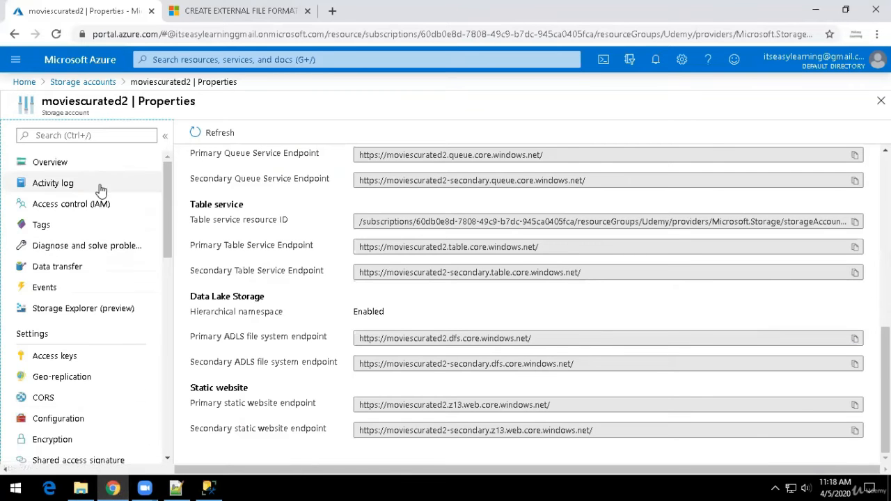
left_click(80, 165)
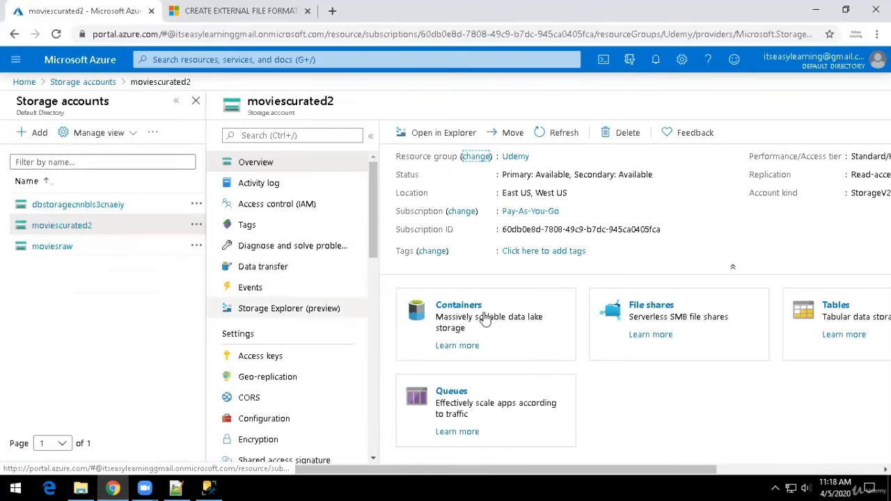
left_click(480, 310)
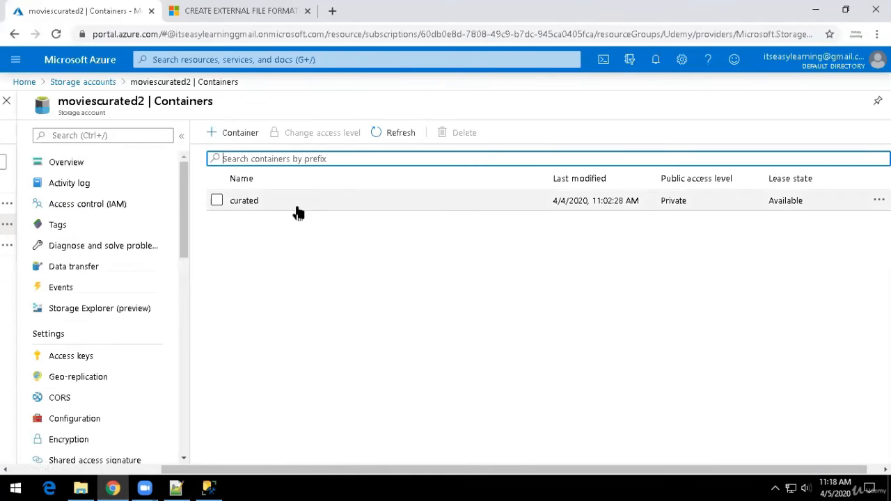
left_click(293, 204)
left_click(275, 266)
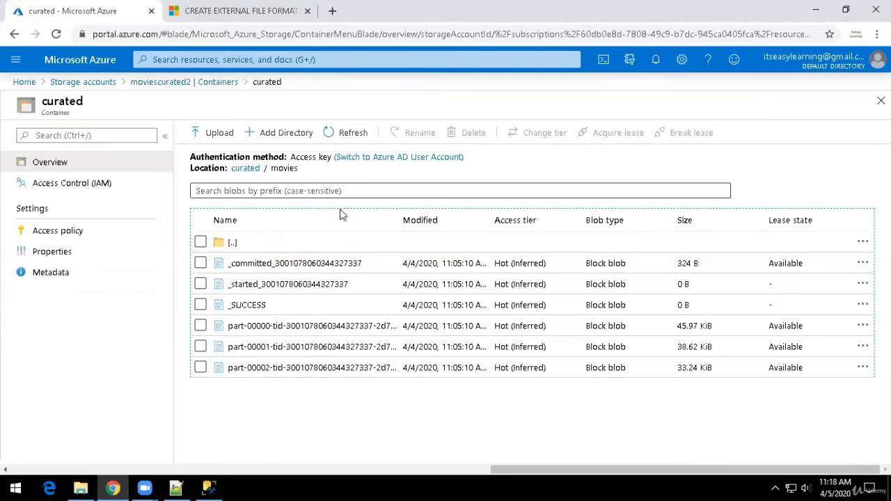
Step: Return to SQL Server Management Studio and set the EXT_Movies table's LOCATION to '/movies/'
left_click(208, 488)
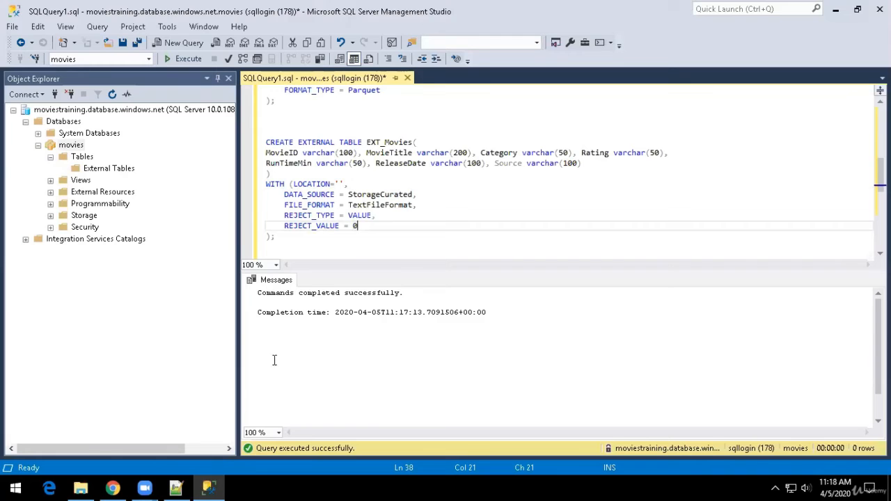
left_click(340, 183)
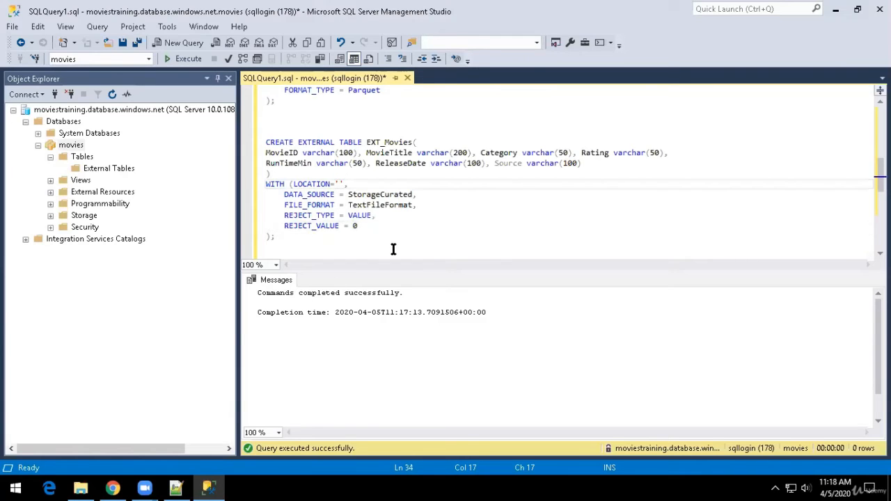
type("/movies/")
Step: Execute only the CREATE EXTERNAL TABLE statement for EXT_Movies
left_click_drag(279, 237, 266, 142)
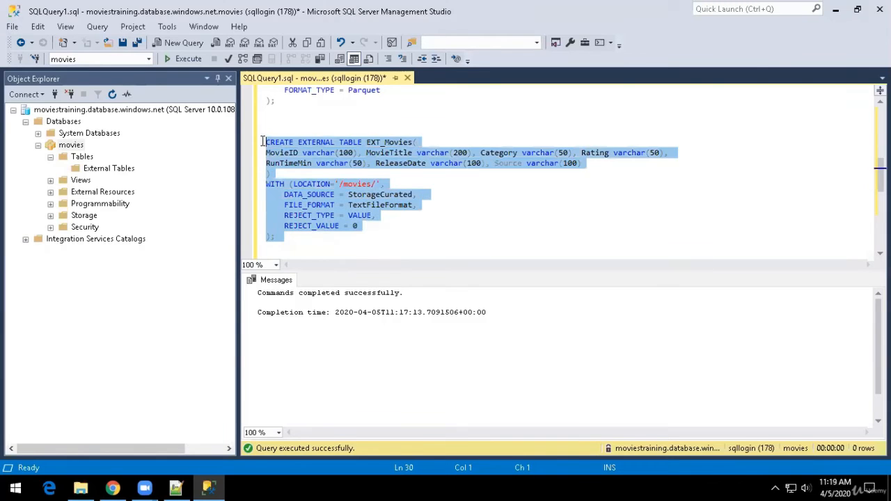
key("F5")
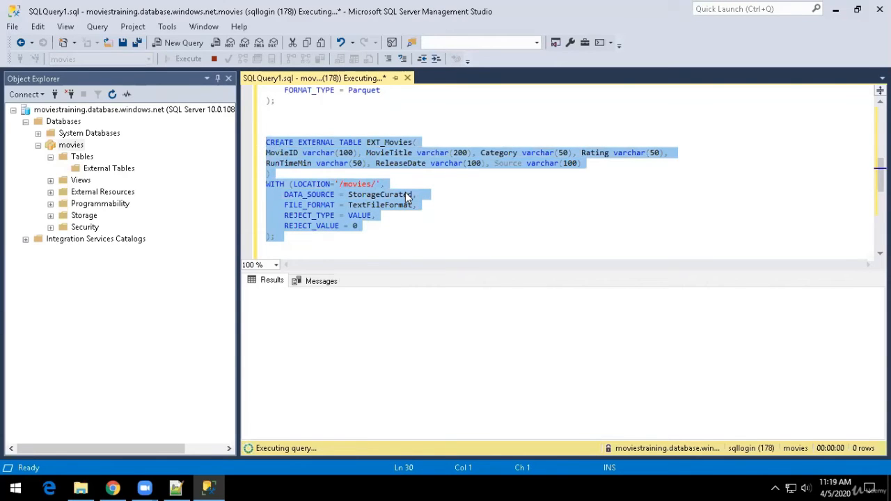
scroll(436, 206, "down", 1)
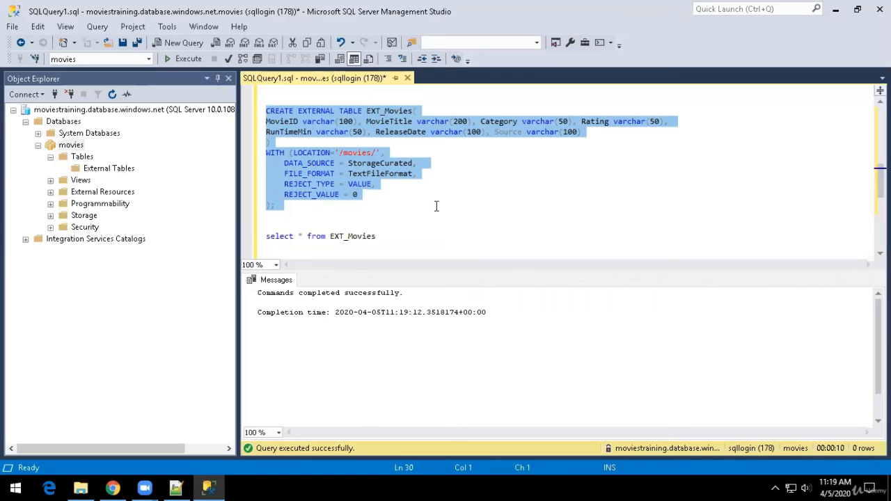
scroll(436, 206, "up", 1)
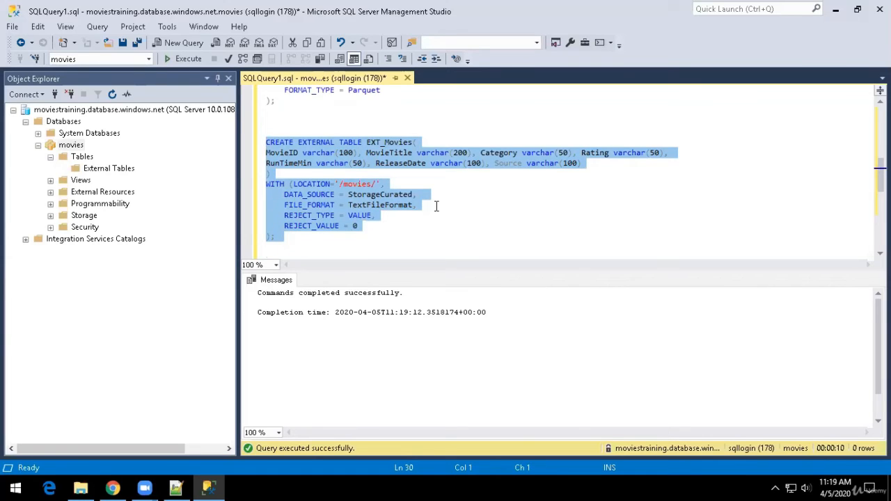
Step: Execute only the select * from EXT_Movies query
scroll(437, 206, "down", 2)
left_click_drag(376, 204, 264, 205)
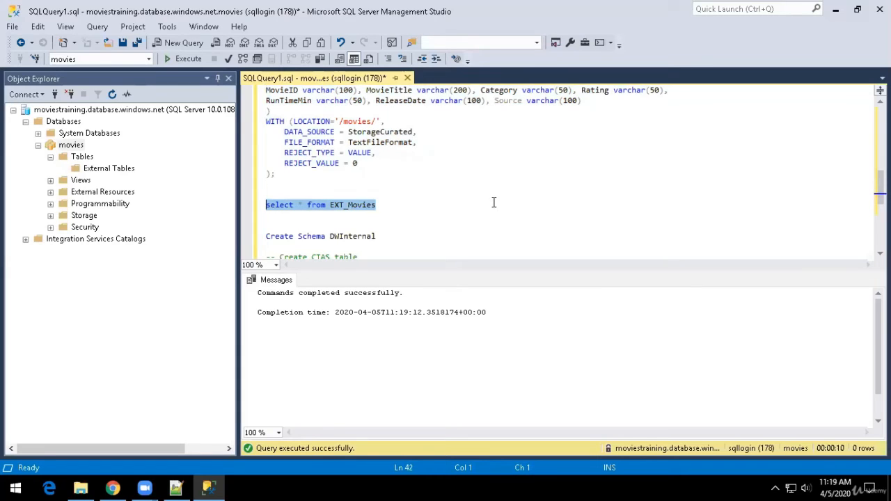
key("F5")
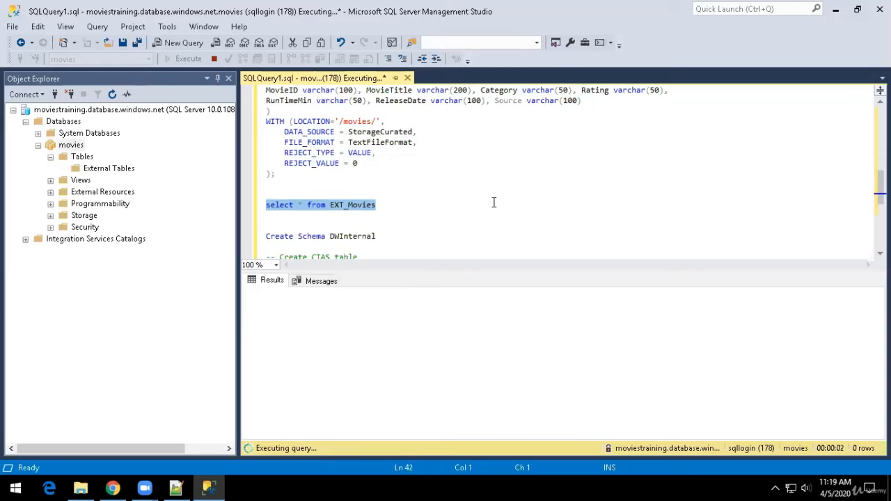
scroll(493, 202, "up", 1)
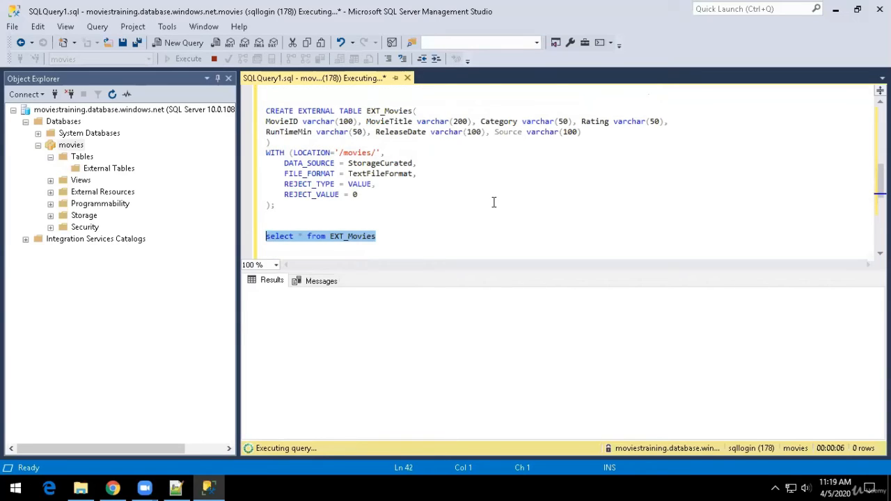
Step: Refresh the External Tables folder of the movies database and expand it to list its tables
left_click(99, 174)
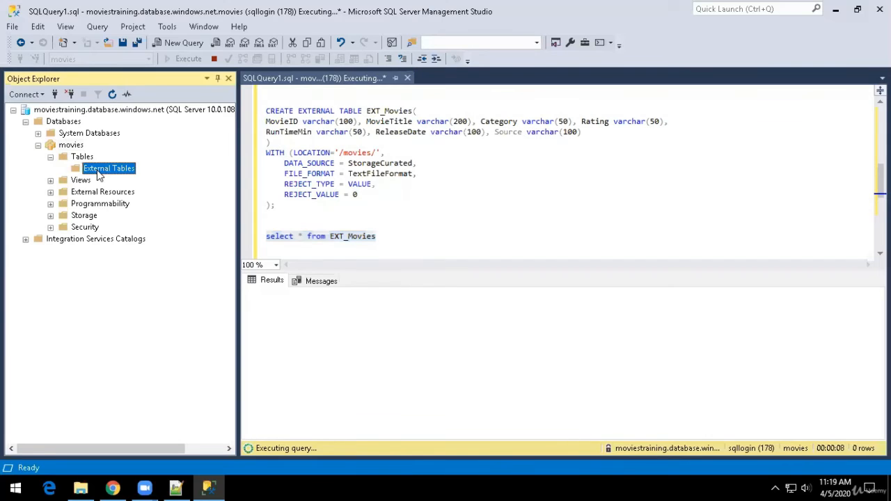
left_click(112, 94)
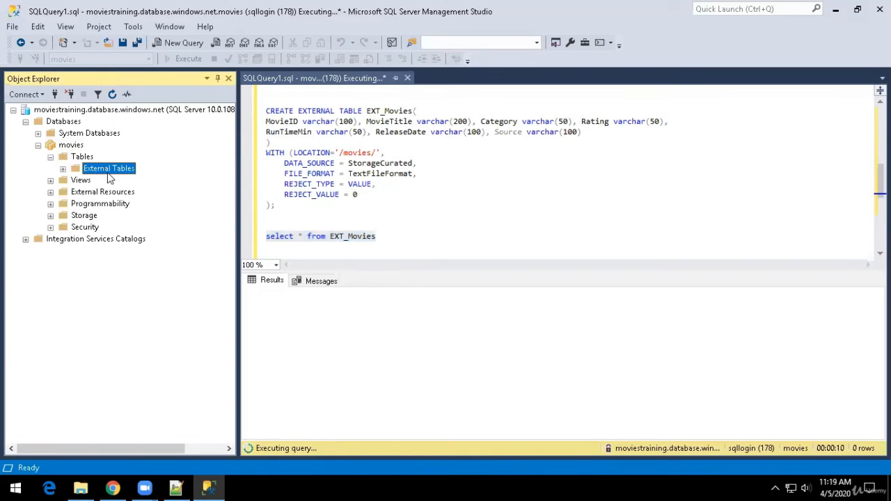
left_click(64, 169)
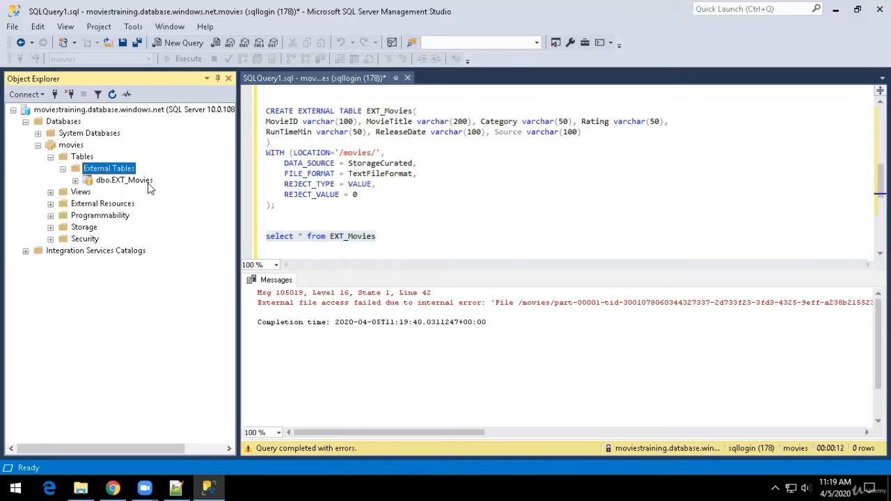
Step: Read the query's error message to its end and compare it with the EXT_Movies column definition
left_click(420, 433)
left_click_drag(419, 433, 458, 432)
left_click_drag(488, 435, 312, 435)
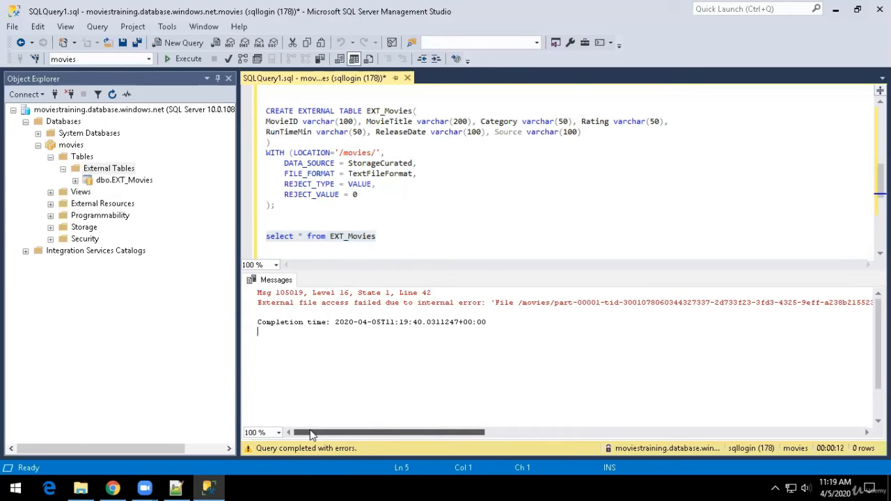
left_click_drag(355, 434, 706, 428)
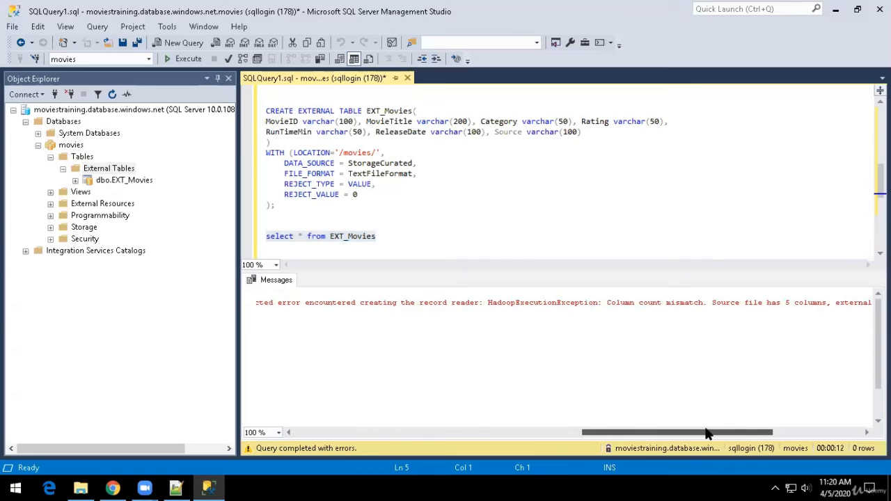
left_click(475, 163)
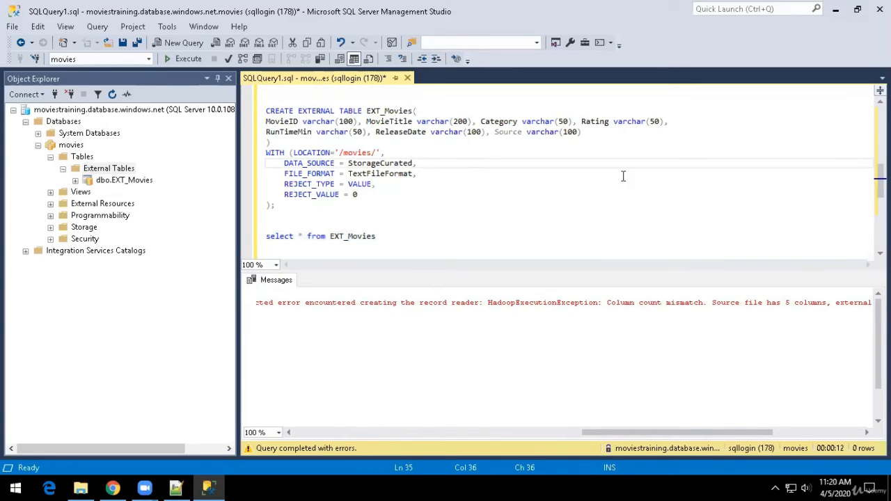
left_click_drag(673, 431, 762, 441)
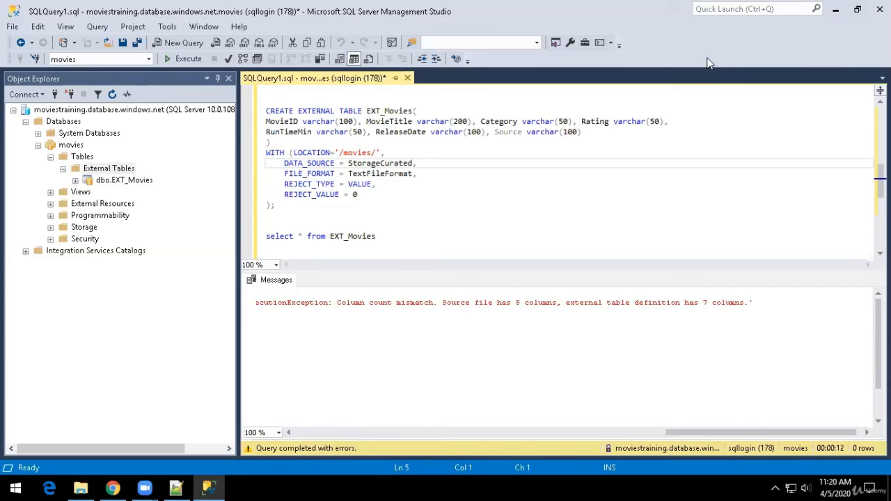
Step: Switch to the 04_ReadData Databricks notebook and check the columns selected in the Merge data cell, including Source
key("alt+Tab")
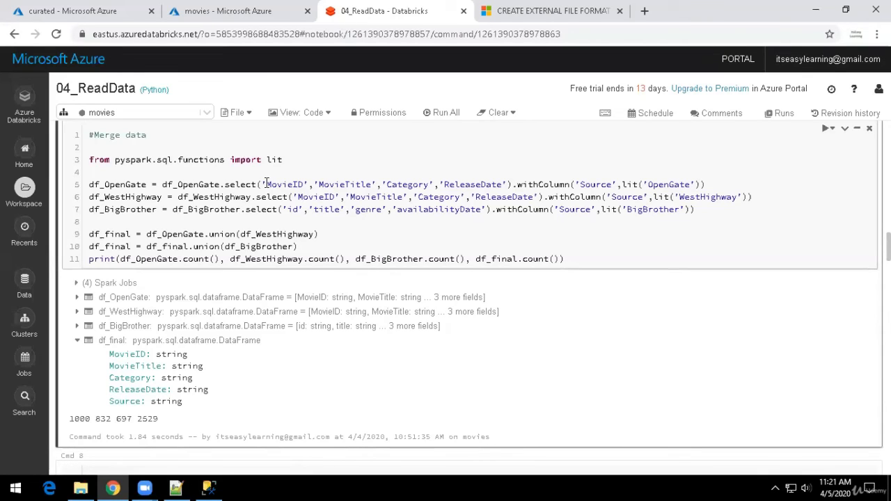
left_click(288, 184)
double_click(601, 184)
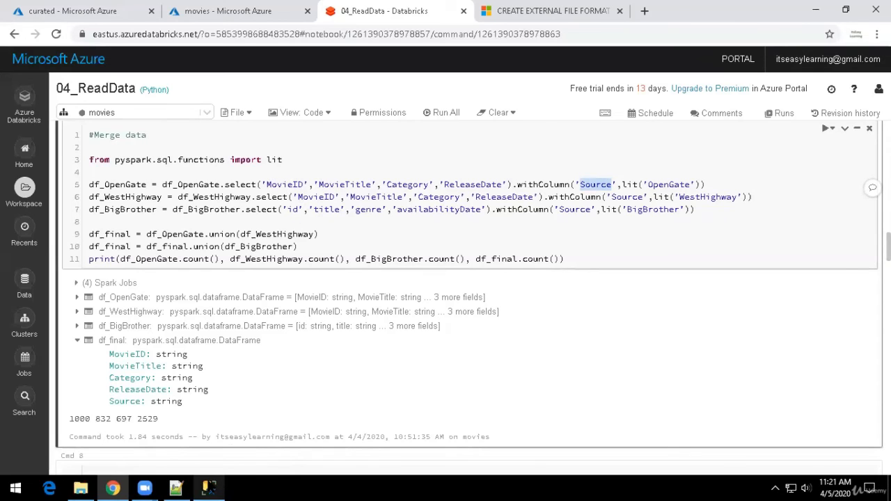
Step: Switch to SQL Server Management Studio and remove the Rating and RunTimeMin columns from the EXT_Movies external table definition
left_click(209, 488)
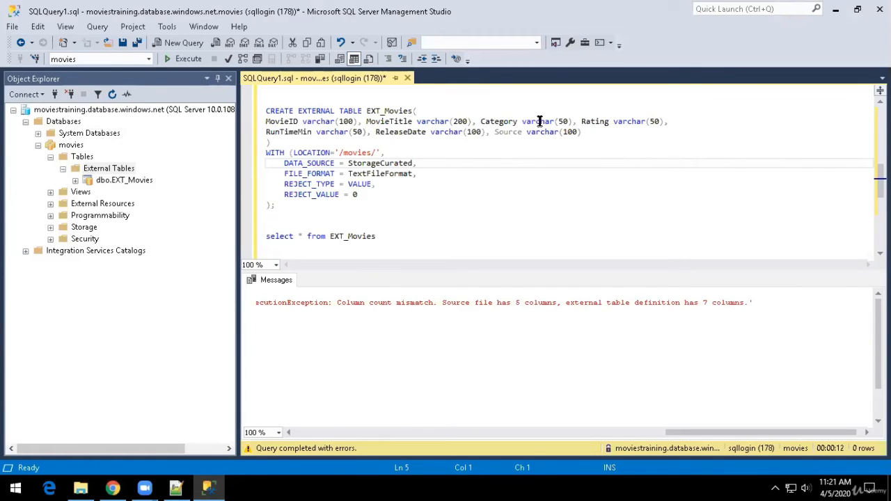
left_click_drag(582, 121, 375, 133)
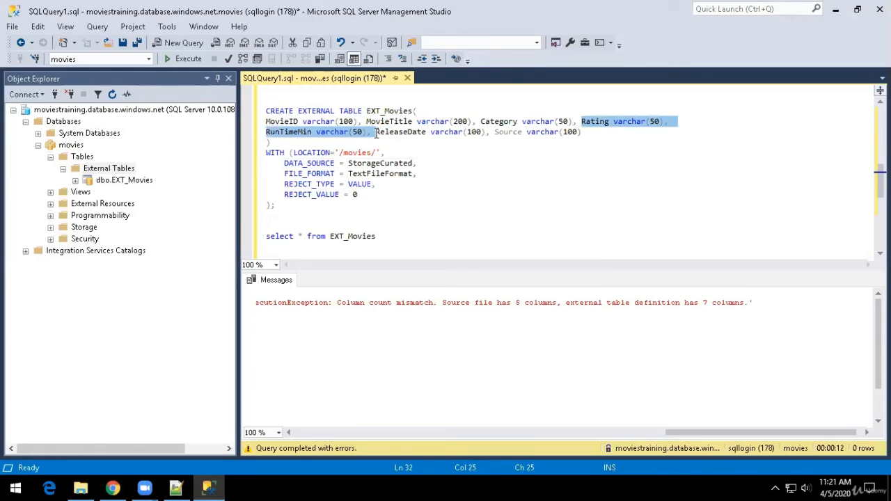
key("Delete")
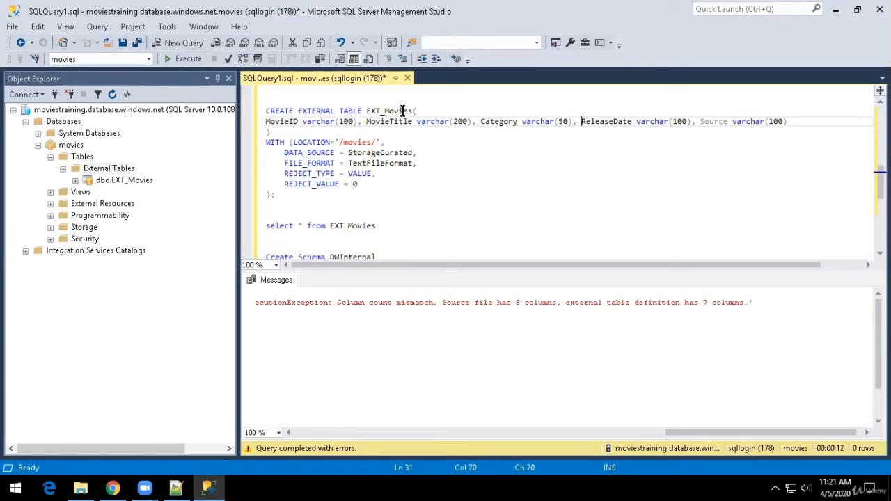
Step: Write a drop EXTERNAL TABLE EXT_Movies statement on the line above the CREATE EXTERNAL TABLE statement
left_click_drag(413, 111, 264, 111)
key("ctrl+c")
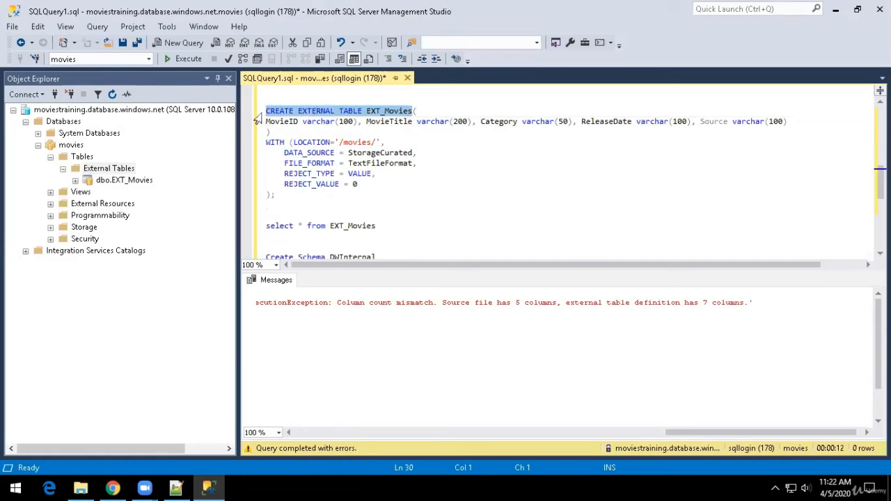
key("Delete")
key("ctrl+z")
left_click(283, 99)
key("ctrl+v")
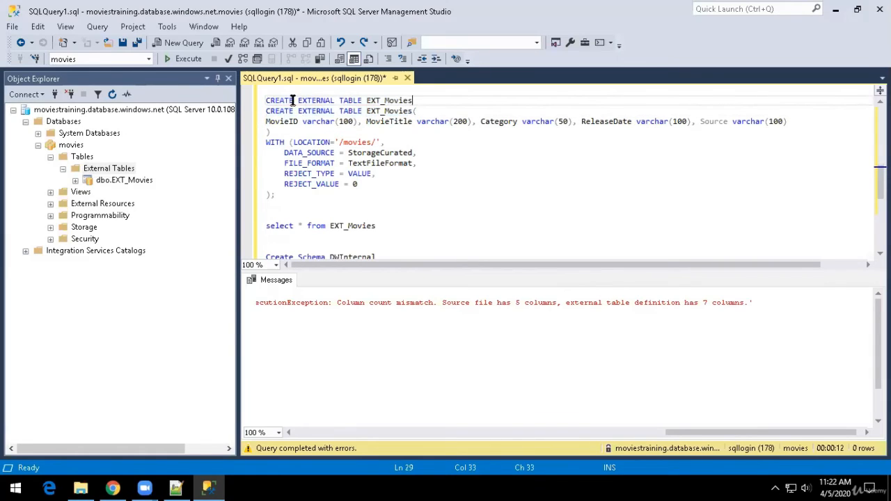
double_click(289, 101)
type("drop")
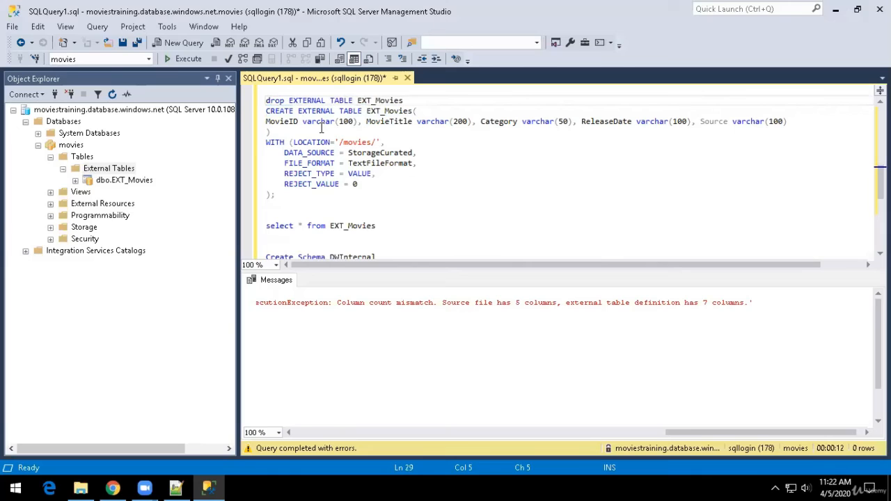
Step: Execute only the drop EXTERNAL TABLE EXT_Movies statement and remove it from the script
key("Home")
key("shift+End")
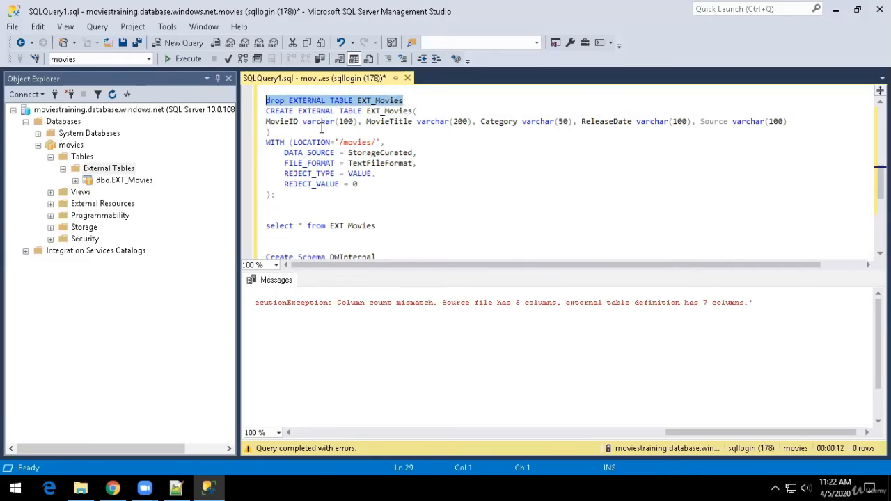
key("F6")
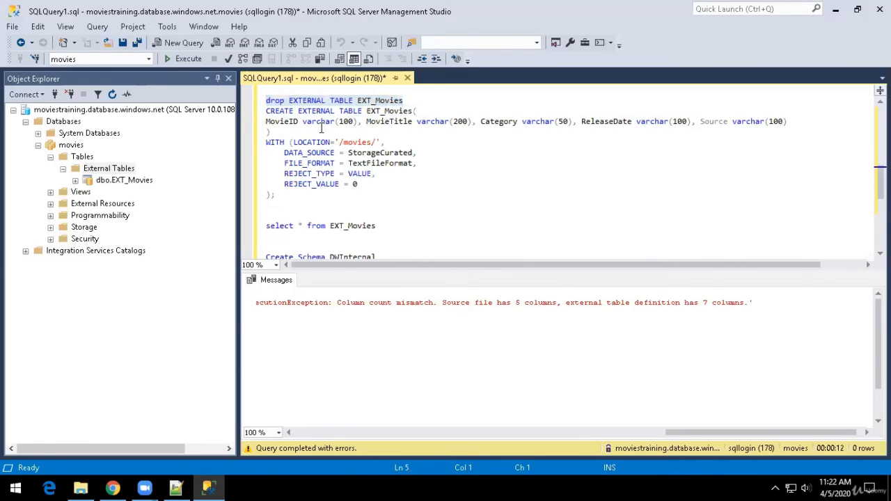
key("F5")
key("Delete")
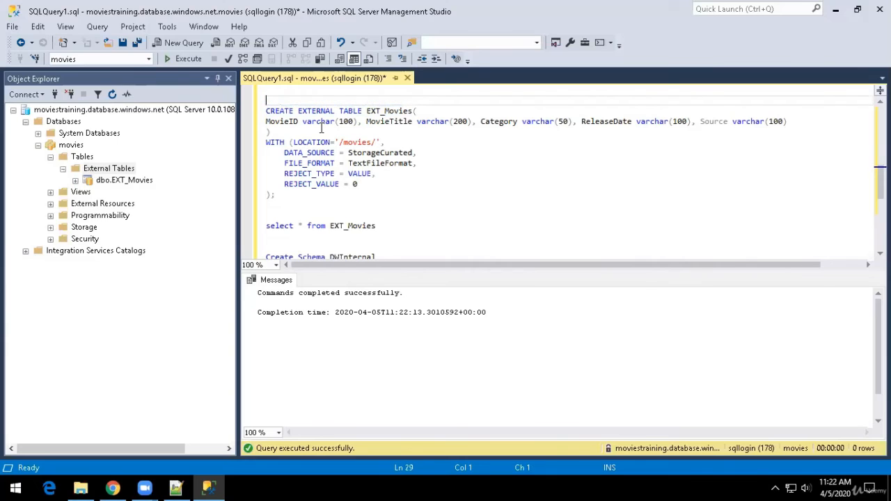
Step: Execute the revised CREATE EXTERNAL TABLE EXT_Movies statement, and run select * from EXT_Movies on its own
left_click_drag(278, 101, 432, 229)
key("F5")
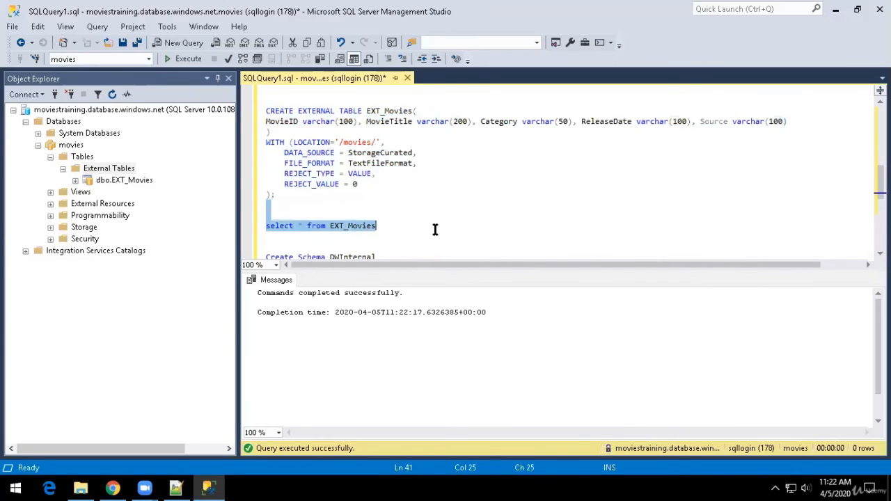
key("F5")
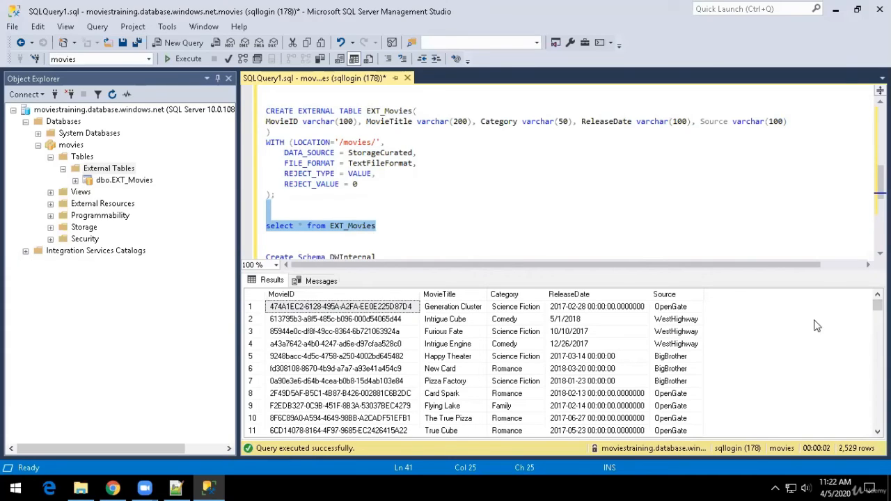
Step: Check the Source and MovieTitle values in the query results, widening the MovieID column slightly
left_click(672, 307)
left_click(675, 318)
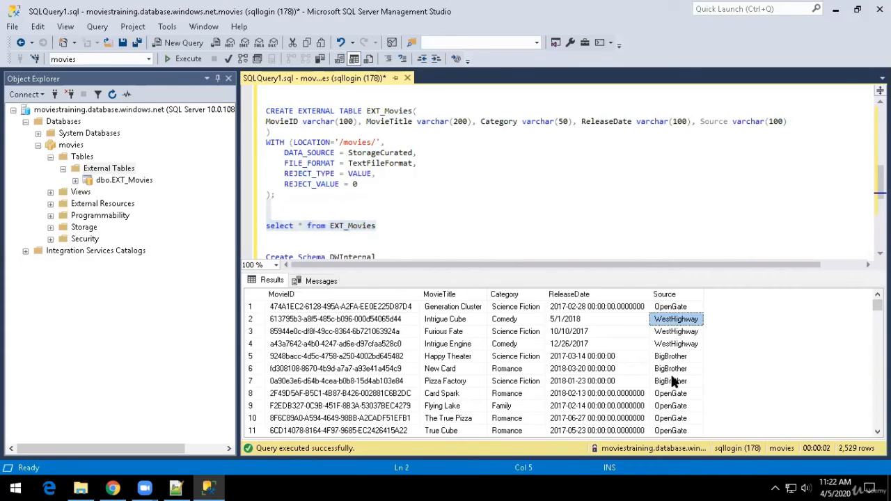
left_click(674, 382)
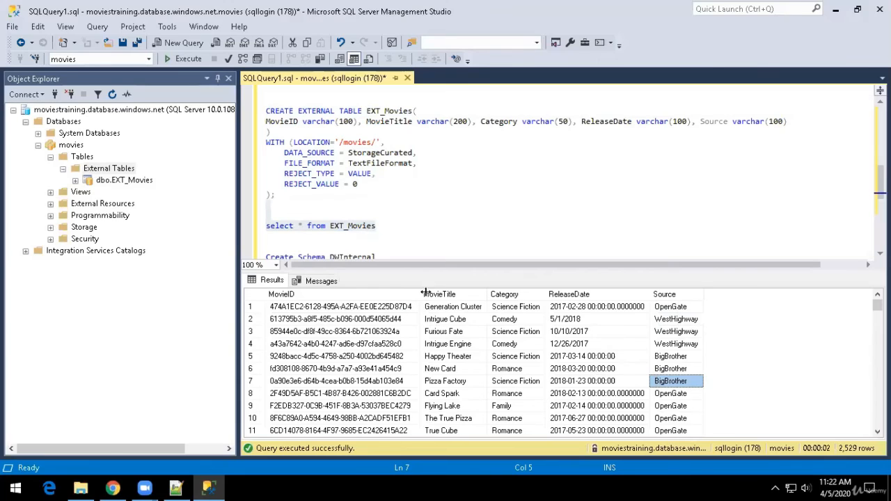
left_click_drag(422, 294, 437, 293)
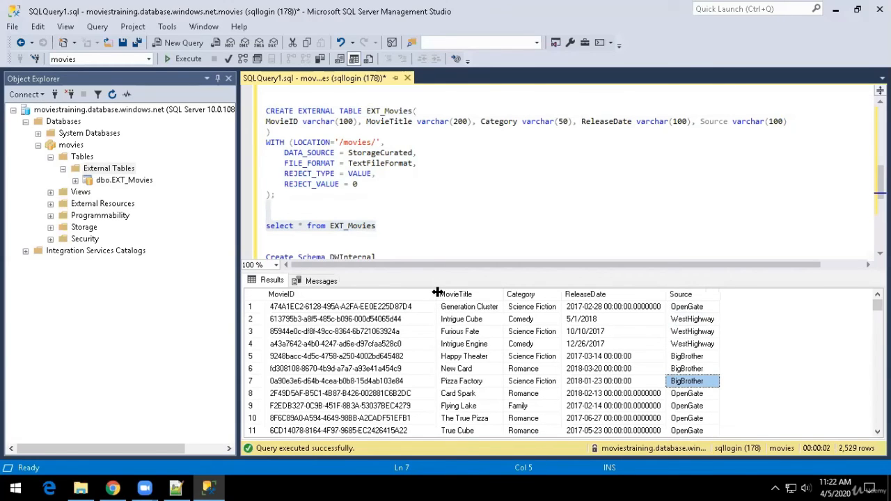
left_click(460, 359)
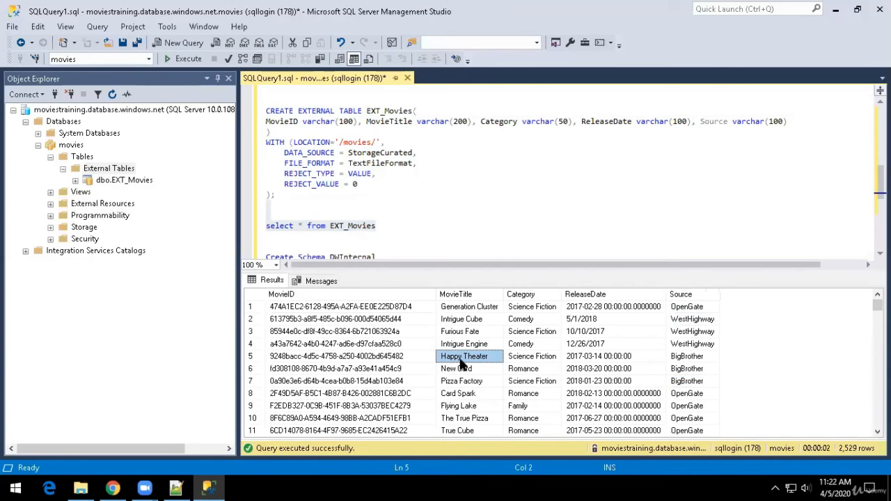
Step: Delete the Create Schema DWInternal statement and the Create CTAS table comment below the EXT_Movies query
left_click(415, 234)
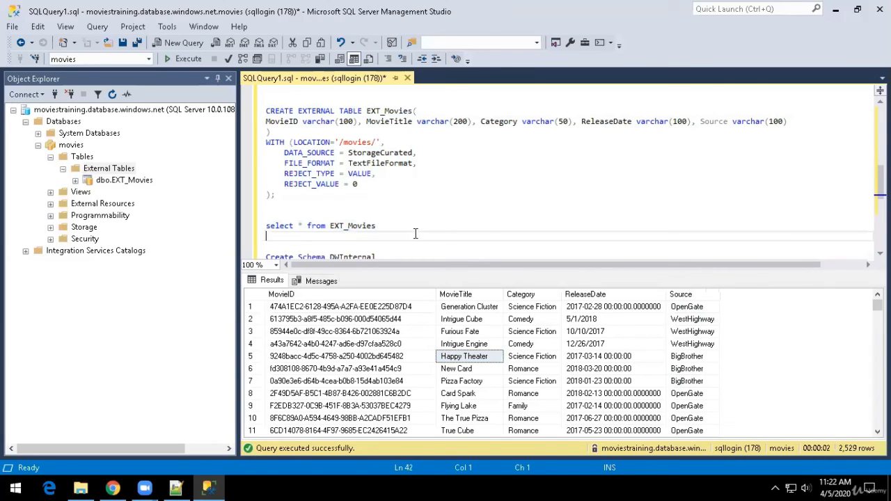
scroll(423, 220, "up", 1)
scroll(425, 222, "down", 1)
scroll(424, 220, "up", 1)
scroll(419, 217, "down", 1)
scroll(398, 197, "down", 1)
scroll(404, 233, "down", 1)
scroll(404, 235, "up", 1)
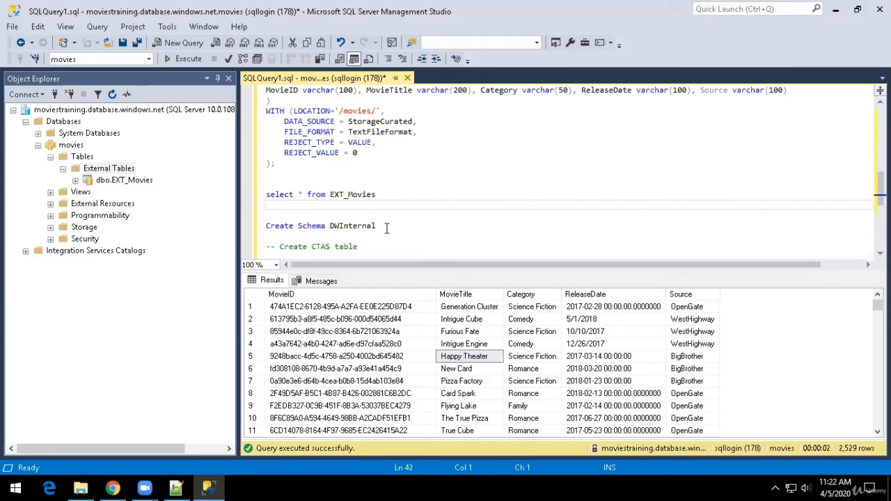
scroll(385, 227, "down", 1)
scroll(388, 213, "down", 1)
scroll(388, 212, "up", 1)
left_click_drag(382, 194, 266, 195)
left_click_drag(358, 216, 264, 196)
key("Delete")
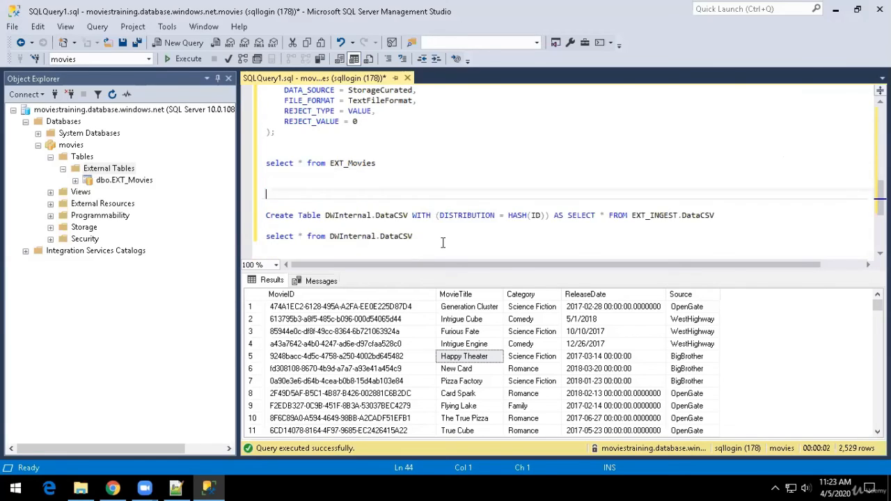
Step: Replace the table name DWInternal.DataCSV in the Create Table statement with INT_Movies
double_click(354, 215)
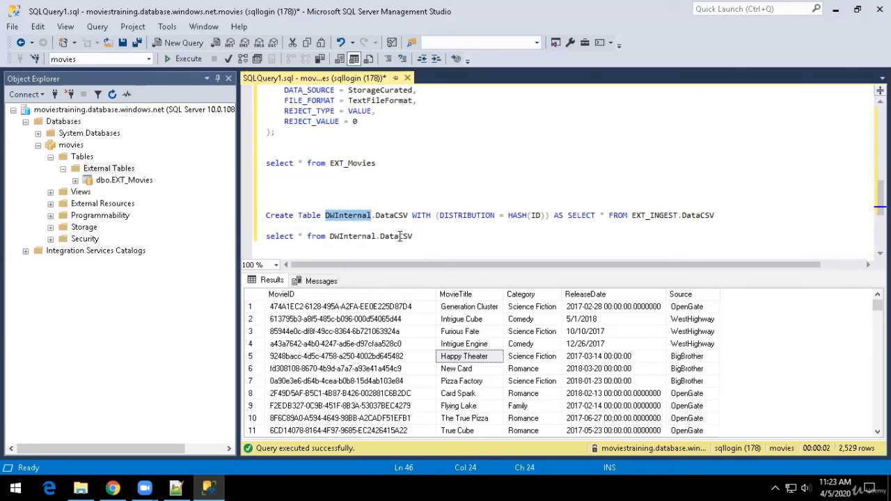
key("Delete")
key("Delete")
key("Right")
key("Right")
key("Right")
key("Right")
key("Right")
key("Right")
key("Right")
key("shift+Left")
key("shift+Left")
key("shift+Left")
key("shift+Left")
key("shift+Left")
key("shift+Left")
key("shift+Left")
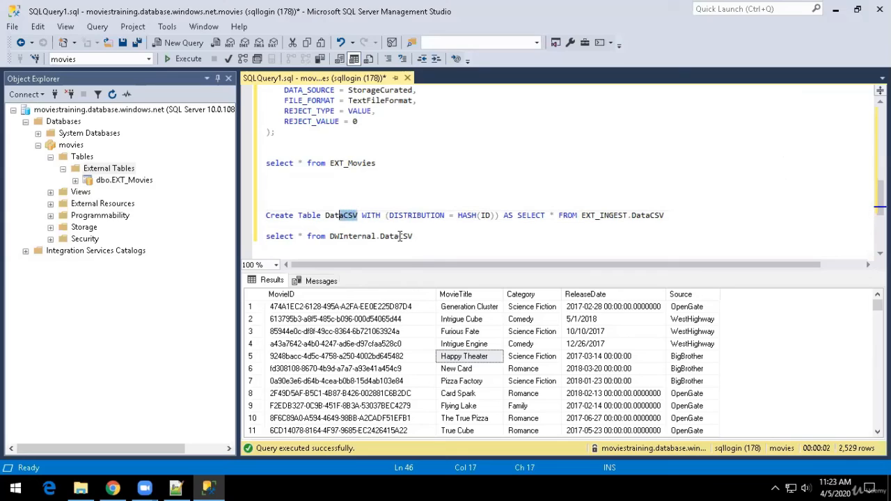
key("Delete")
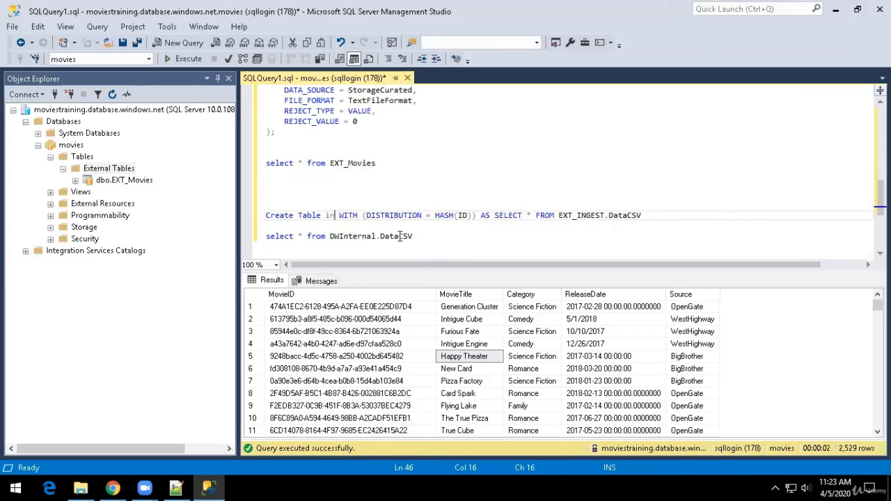
type("INT_Moi")
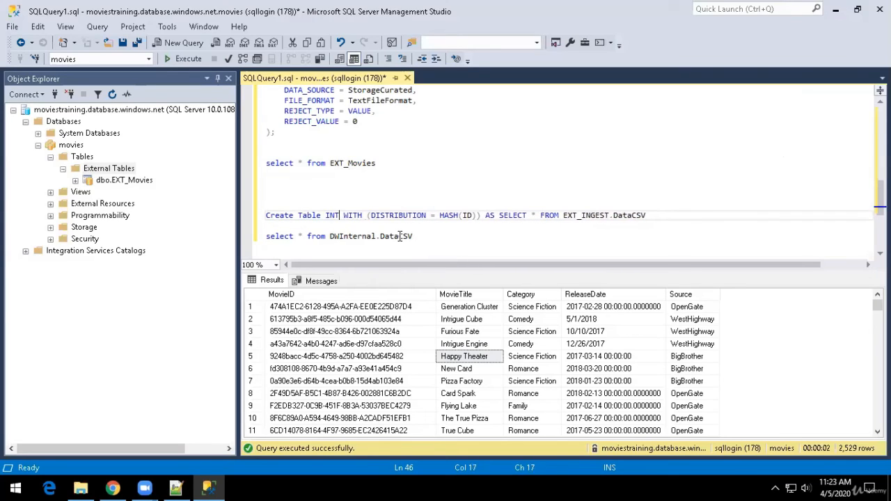
key("BackSpace")
type("vies")
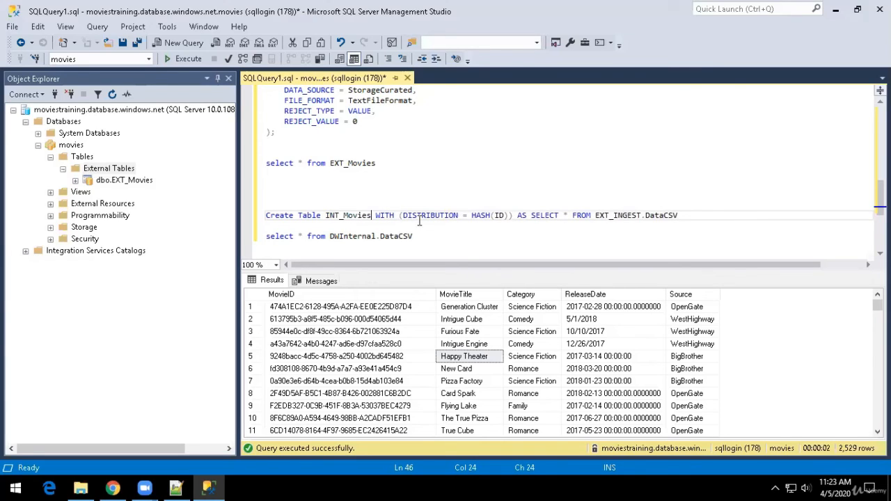
Step: Set the HASH distribution column of the INT_Movies table to MovieID
double_click(499, 216)
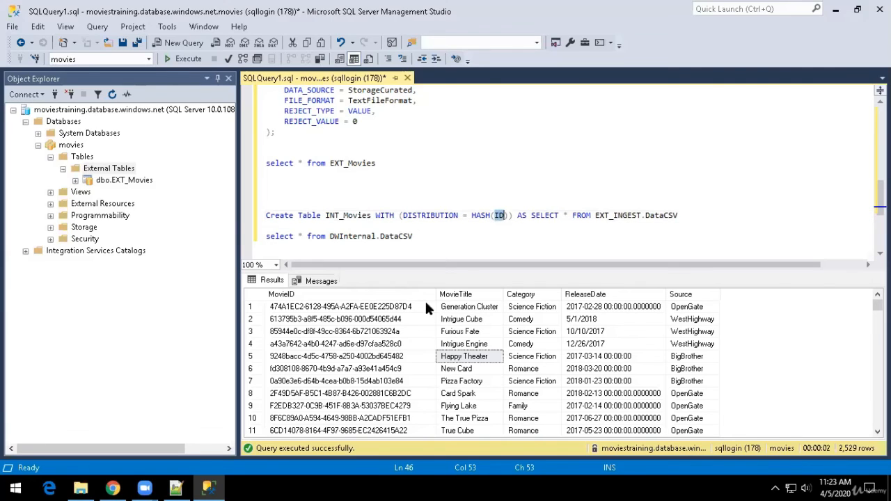
type("Movies")
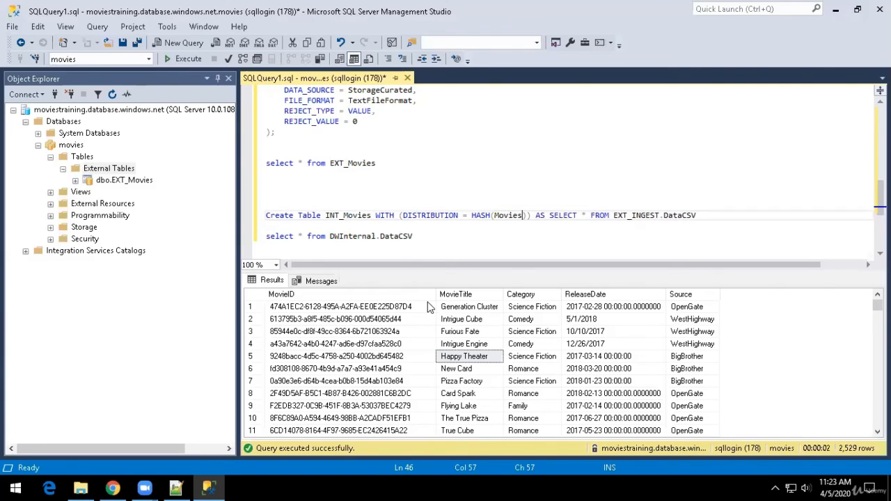
key("BackSpace")
type("ID")
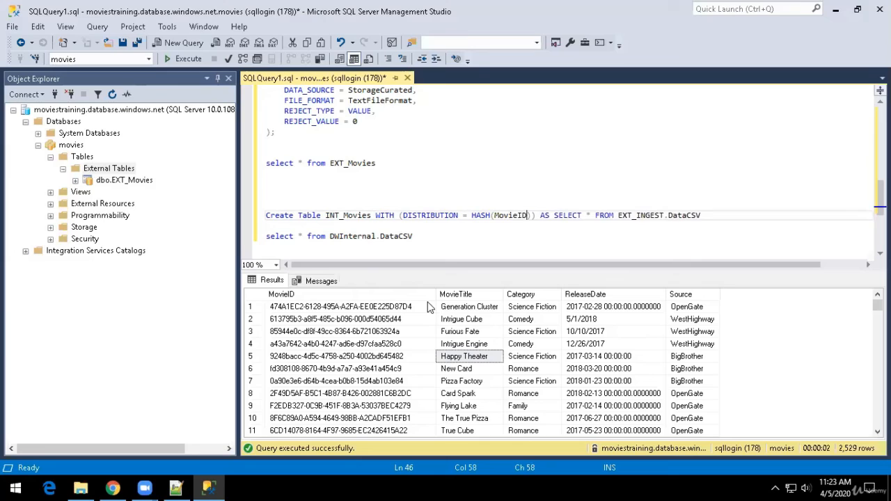
Step: Replace the source EXT_INGEST.DataCSV in the Create Table statement with EXT_Movies and execute only that statement
scroll(644, 215, "up", 3)
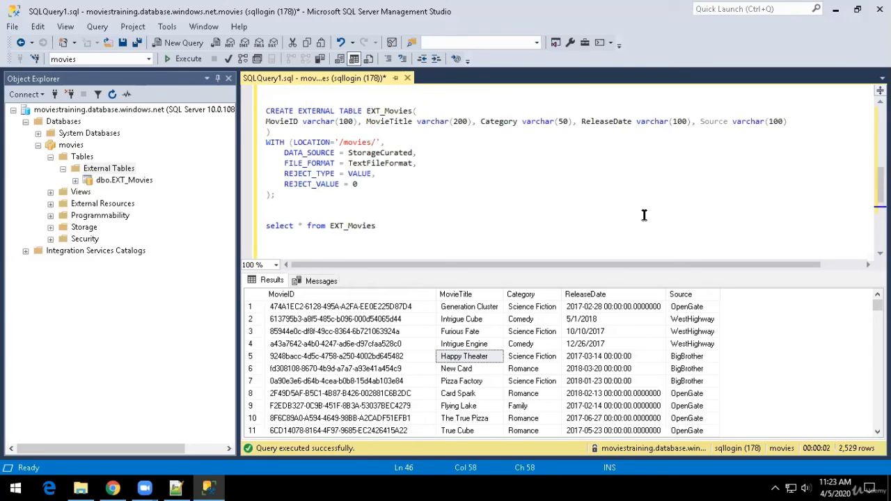
double_click(397, 144)
key("ctrl+c")
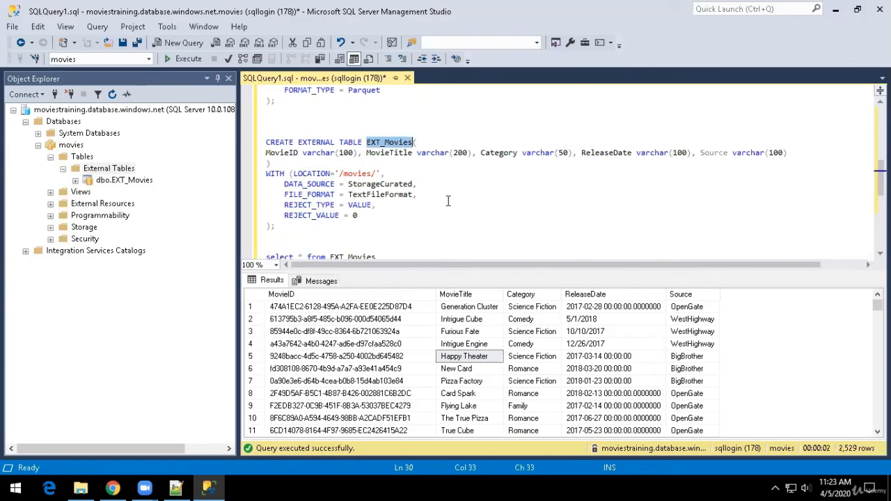
scroll(515, 232, "down", 2)
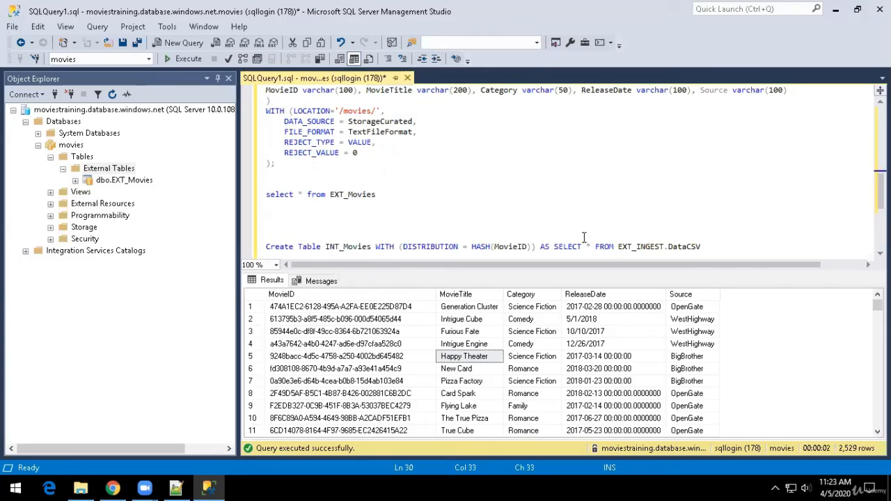
double_click(642, 247)
key("Delete")
key("Delete")
key("Delete")
key("Delete")
key("Delete")
key("Delete")
key("Delete")
key("Delete")
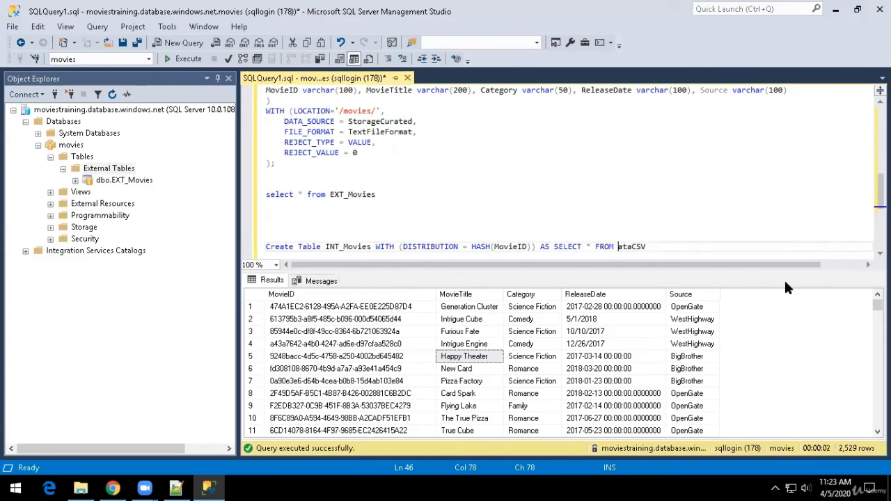
key("ctrl+v")
key("shift+Home")
key("F5")
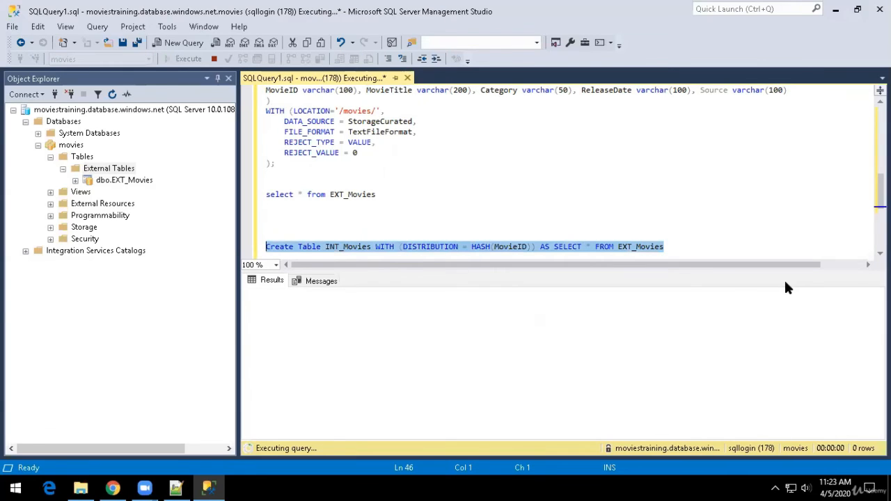
Step: Replace the table name DWInternal.DataCSV in the select query below the Create Table statement with INT_Movies
scroll(693, 237, "down", 2)
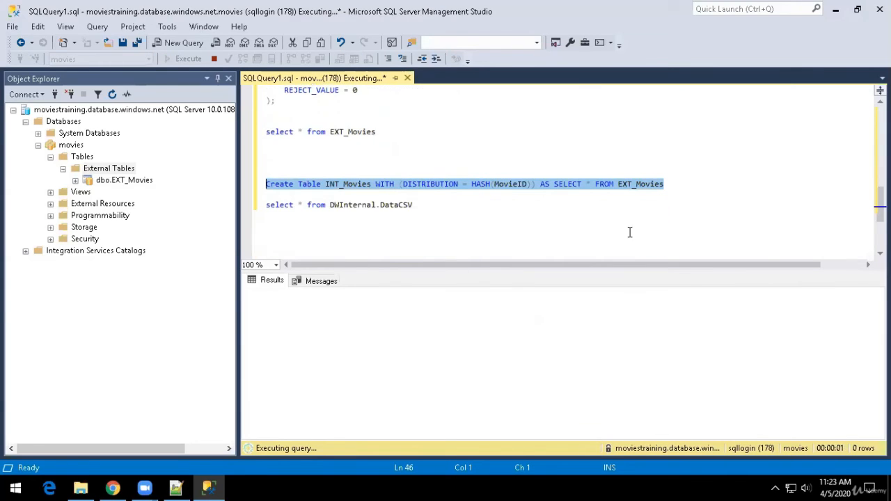
double_click(369, 207)
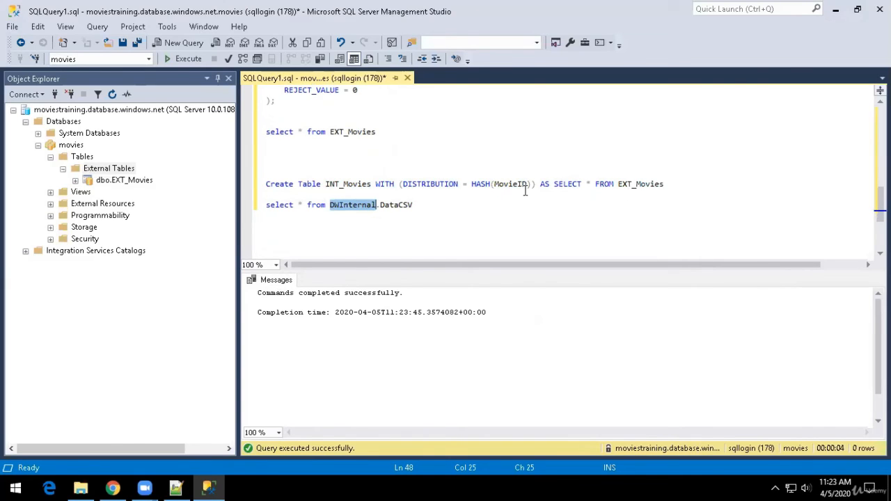
key("Delete")
key("Delete")
key("Delete")
key("Delete")
key("Delete")
key("Delete")
key("Delete")
key("Delete")
key("Delete")
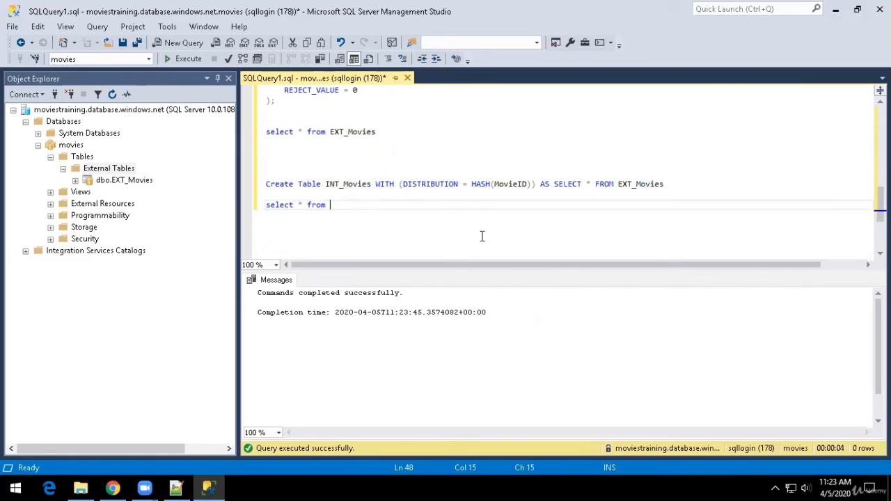
type("INT_Movies")
Step: Execute only the select query on INT_Movies and look through the returned movie rows
key("shift+Home")
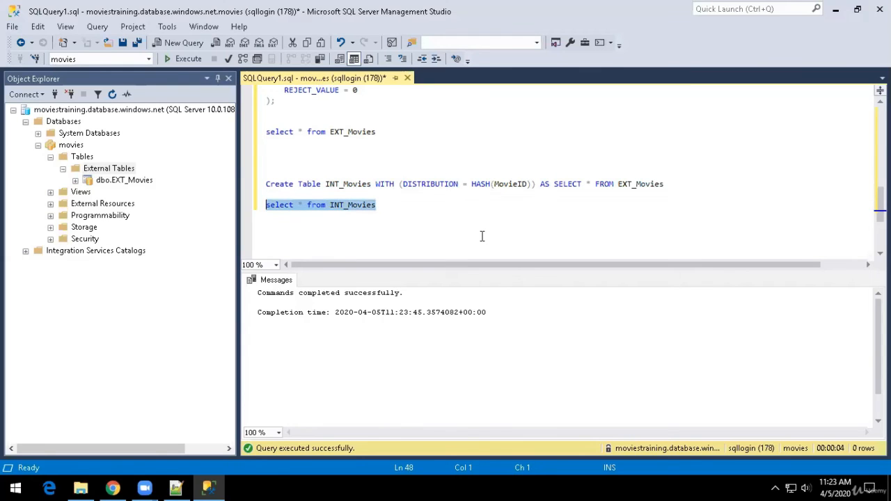
key("F5")
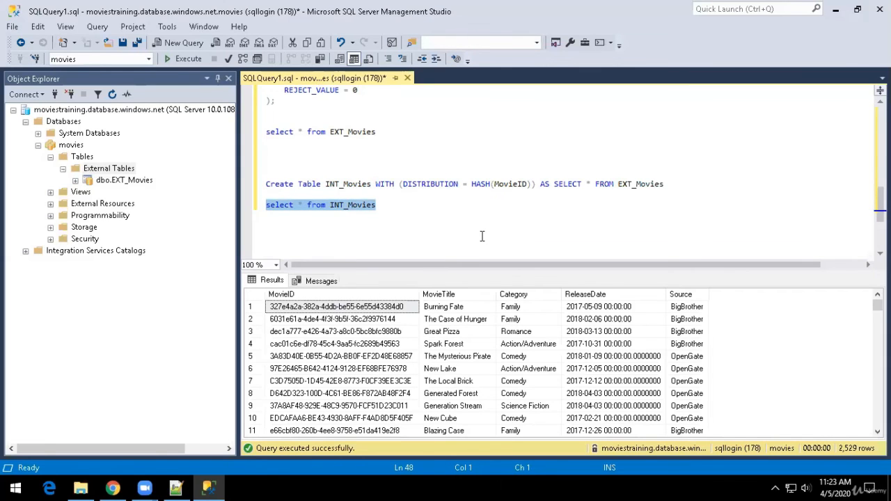
left_click(550, 344)
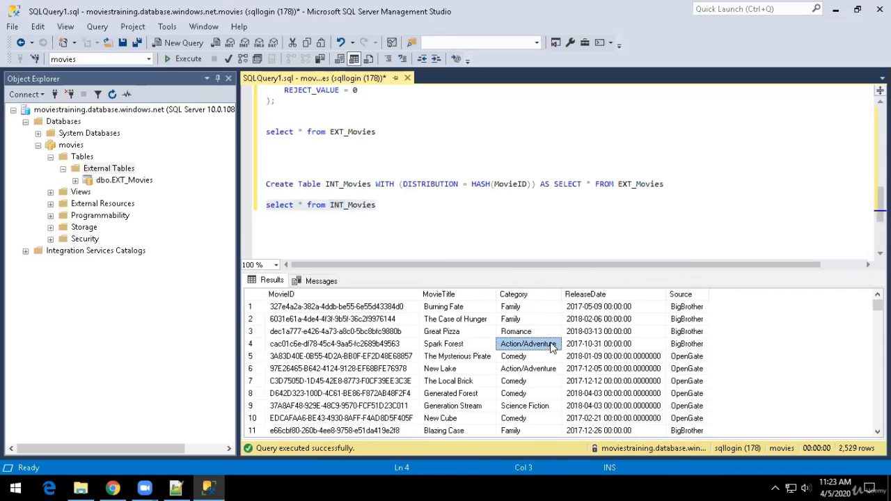
scroll(552, 346, "down", 5)
Step: Remove two blank lines above the Create Table INT_Movies statement, keeping the statement text intact
left_click(406, 163)
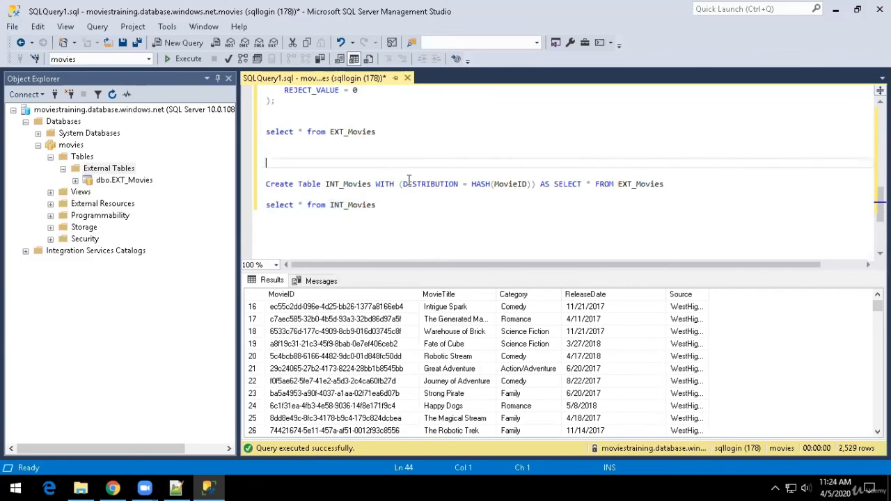
key("Delete")
key("Delete")
key("Delete")
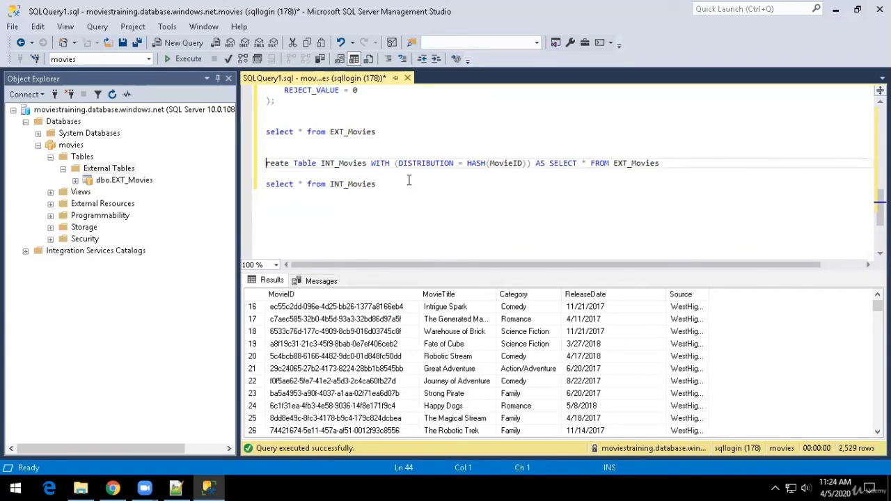
type("C")
Step: Begin a new statement below the INT_Movies query with Select * on one line and INTO on the following line
left_click(408, 180)
type("Insert")
key("shift+Home")
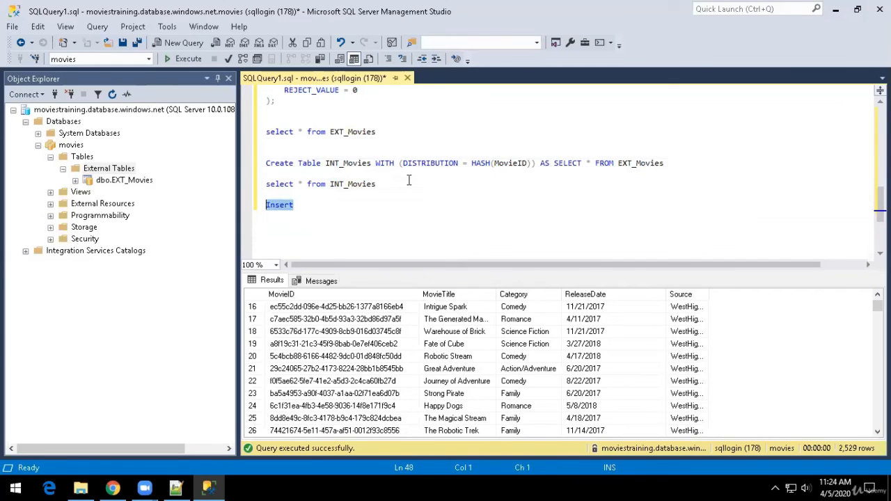
type("Selec")
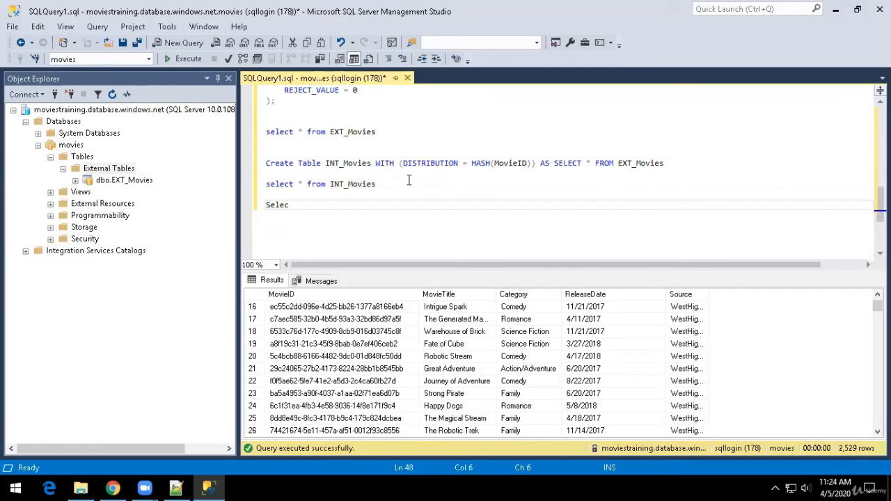
type("t *")
key("Return")
type("INTO")
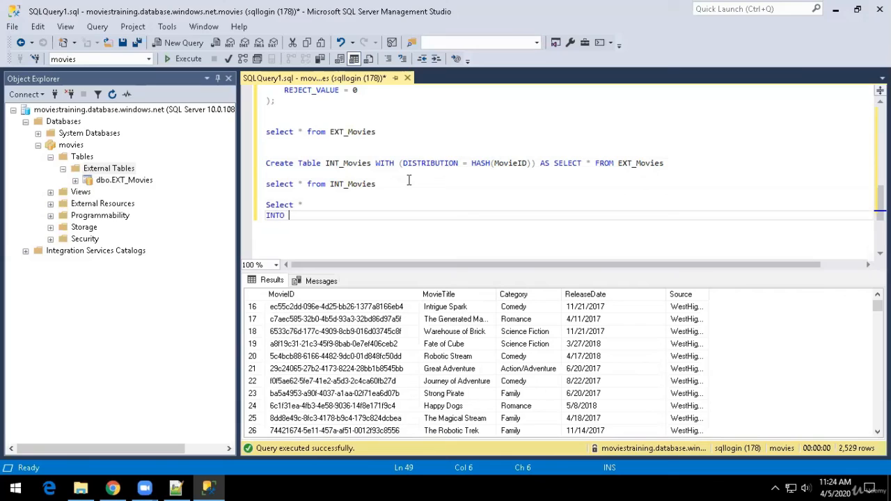
Step: Enter INT_Movies2 as the destination table of the INTO clause and add the from keyword on a new line
double_click(368, 184)
key("ctrl+c")
left_click(348, 215)
key("ctrl+v")
type("2")
key("Return")
type("from")
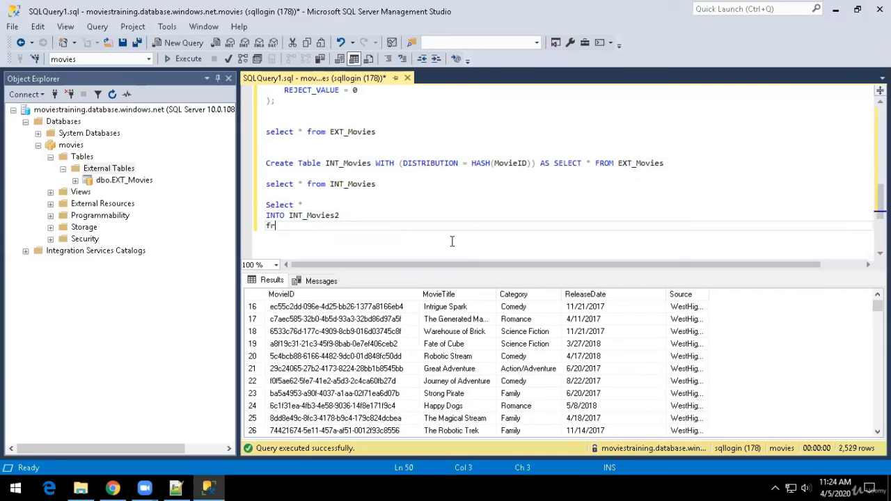
Step: Set EXT_Movies as the source table of the Select INTO statement and execute only that statement
double_click(647, 163)
left_click(352, 244)
key("ctrl+v")
left_click_drag(366, 223, 253, 209)
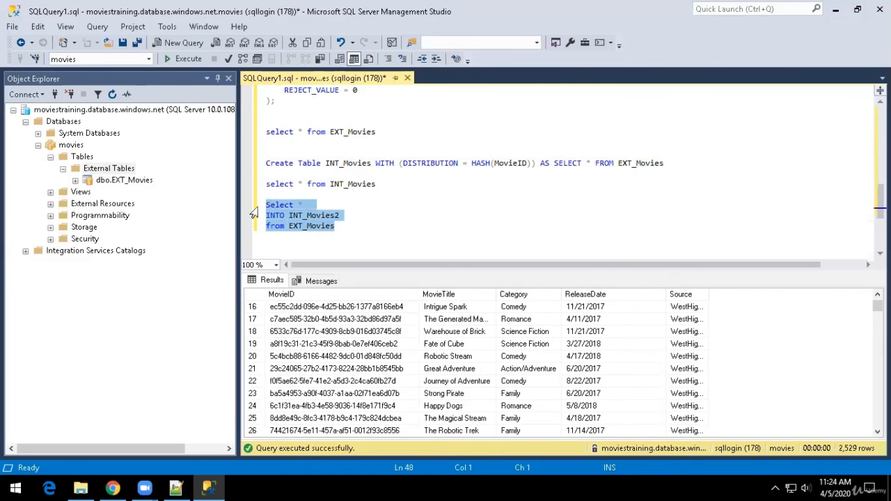
key("F5")
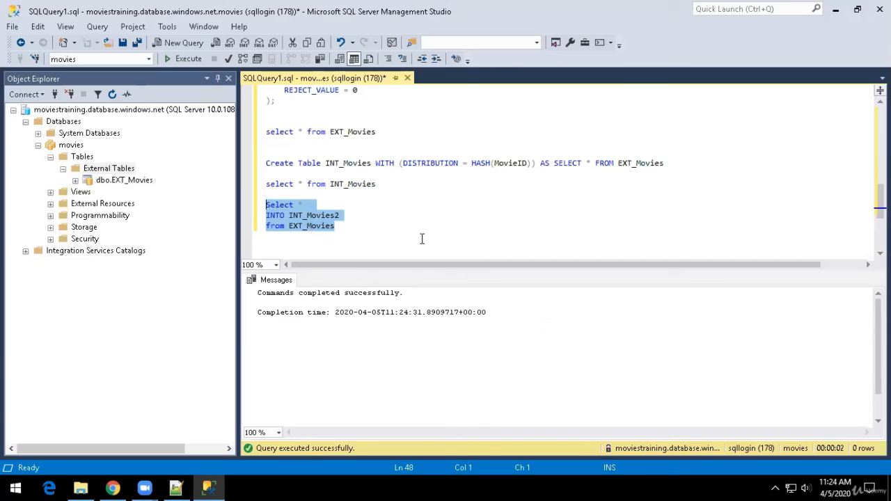
Step: Compare the Create Table statement's SELECT part and HASH distribution clause with the Select INTO statement for INT_Movies2
double_click(324, 216)
double_click(341, 185)
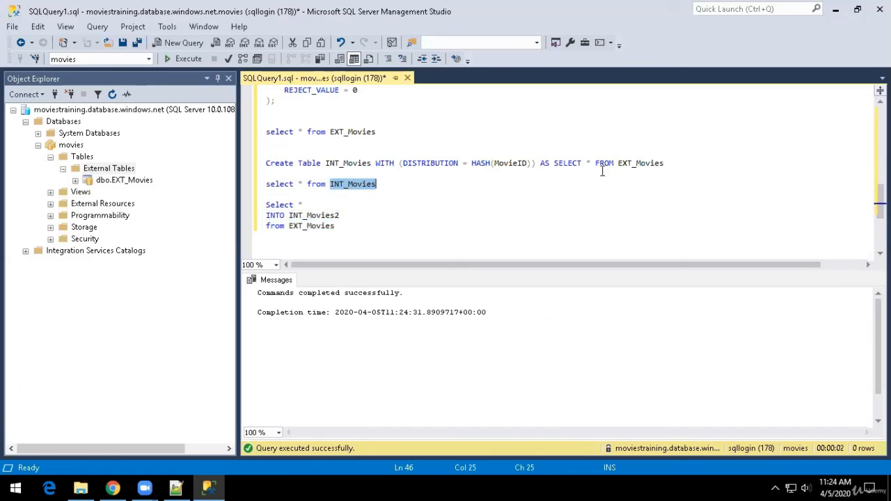
left_click_drag(555, 162, 654, 162)
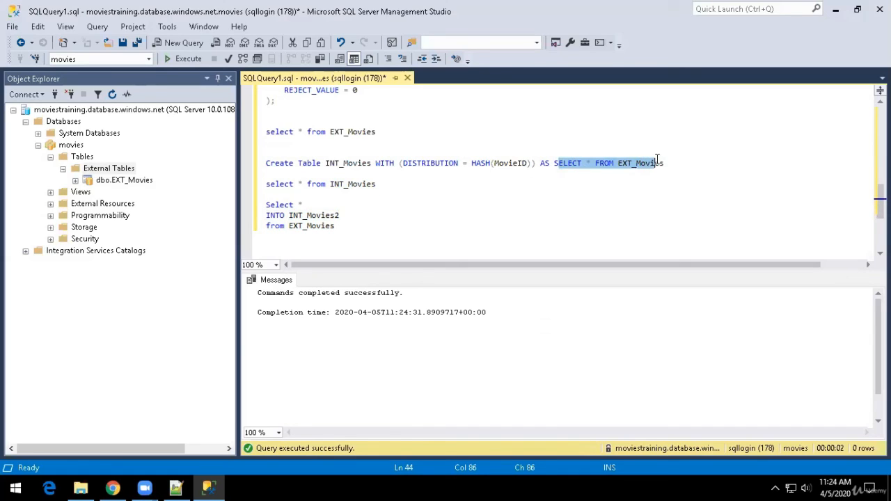
left_click(582, 162)
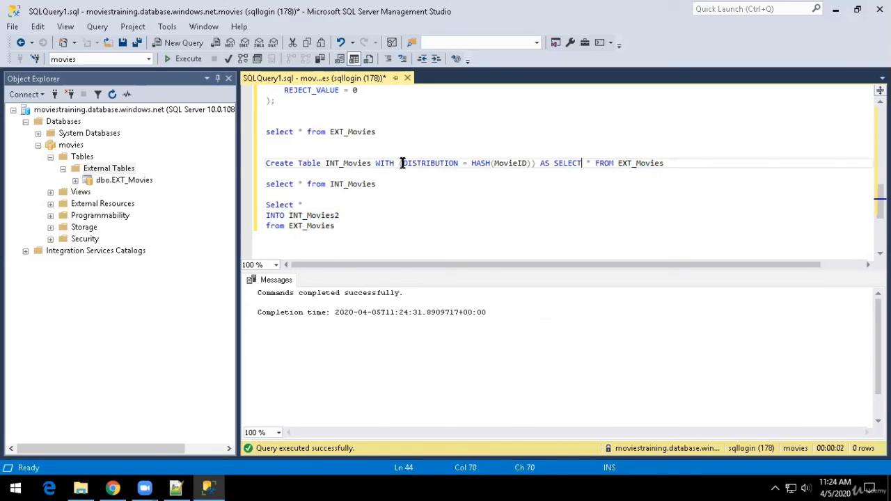
left_click_drag(403, 163, 530, 163)
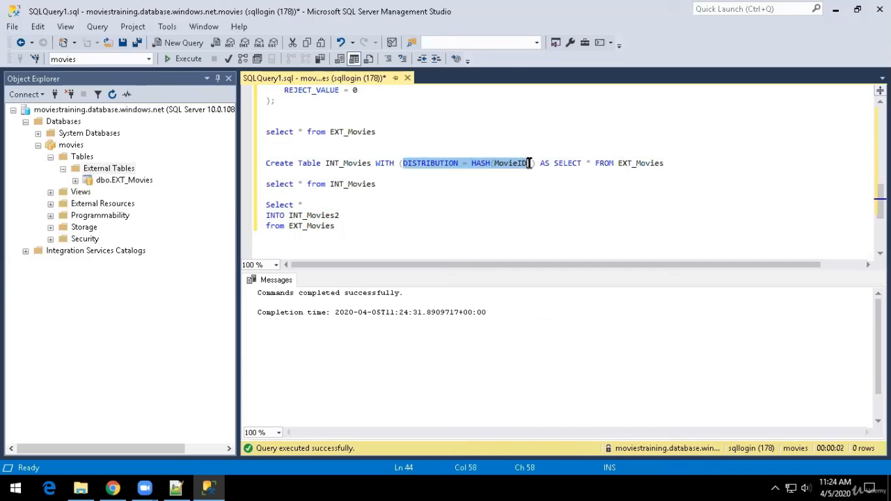
left_click(531, 163)
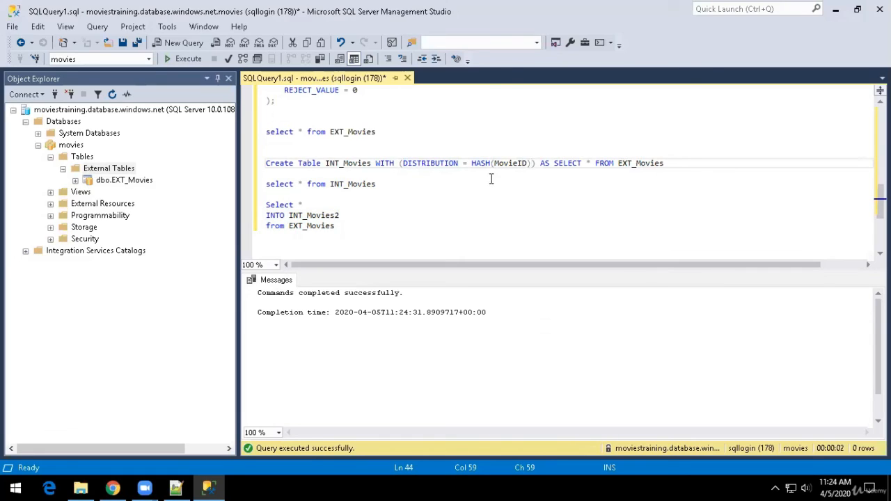
left_click_drag(279, 205, 344, 225)
left_click(344, 225)
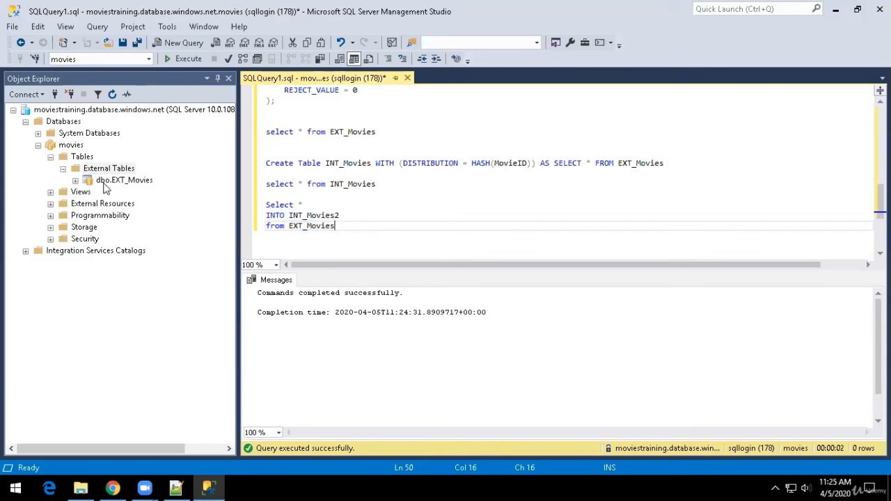
Step: Refresh the Tables folder of the movies database to list the newly created internal tables
left_click(82, 157)
left_click(111, 95)
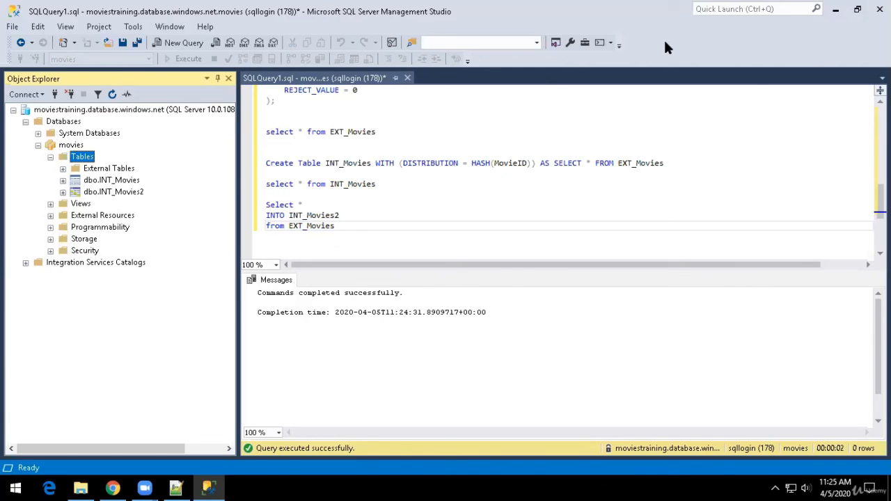
key("super+plus")
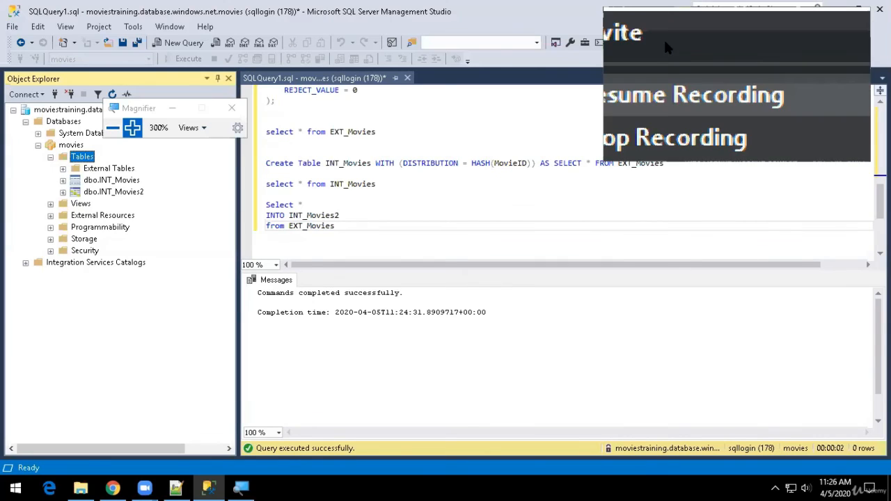